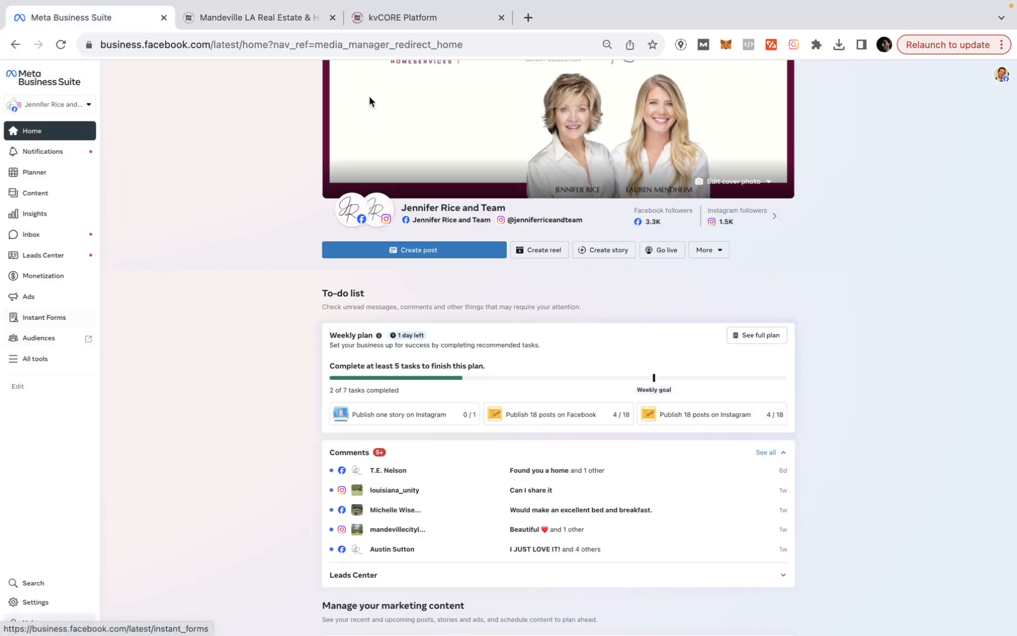
- Go to the Lead Ads Forms list in Business Suite and start a new form
left_click(265, 21)
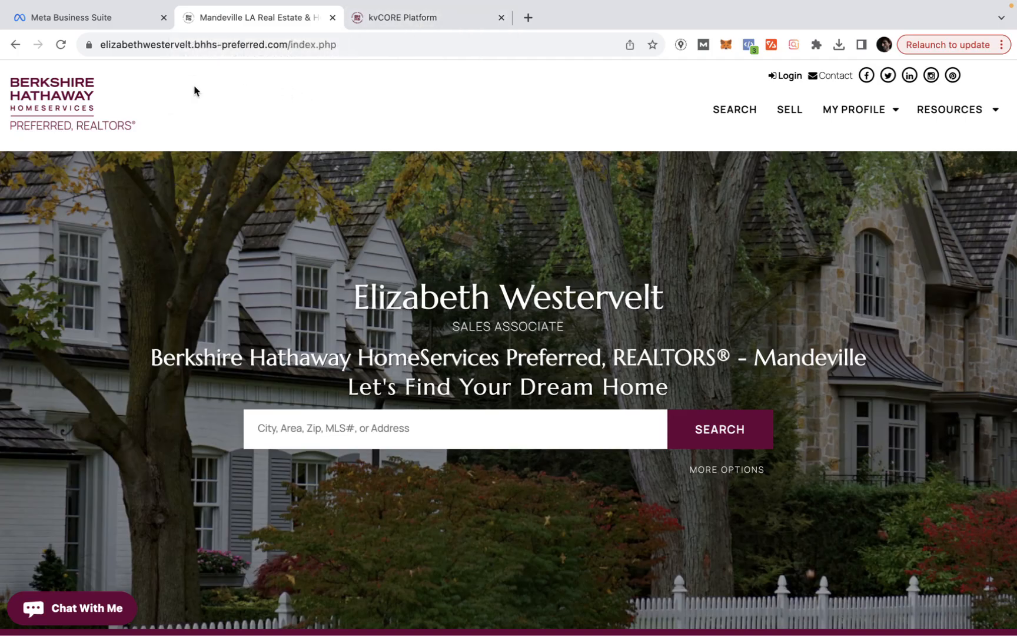
left_click(107, 23)
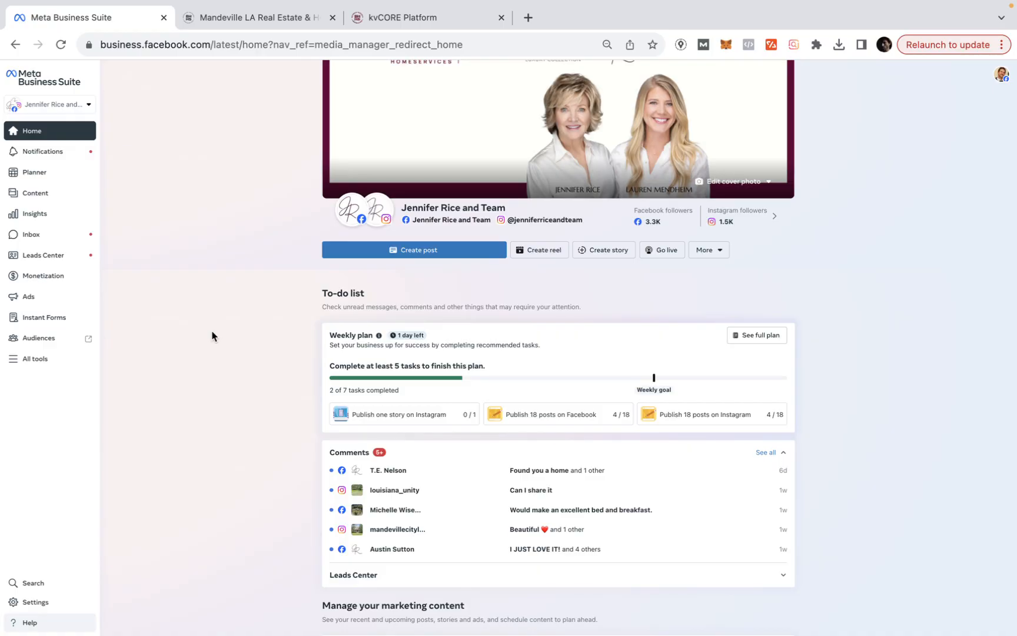
left_click(49, 323)
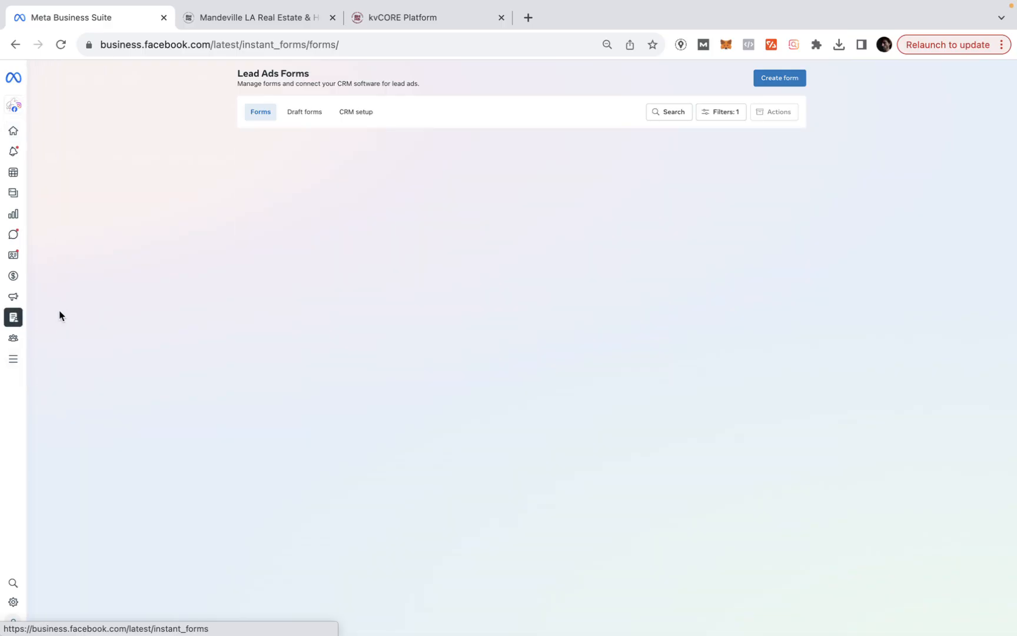
left_click(24, 365)
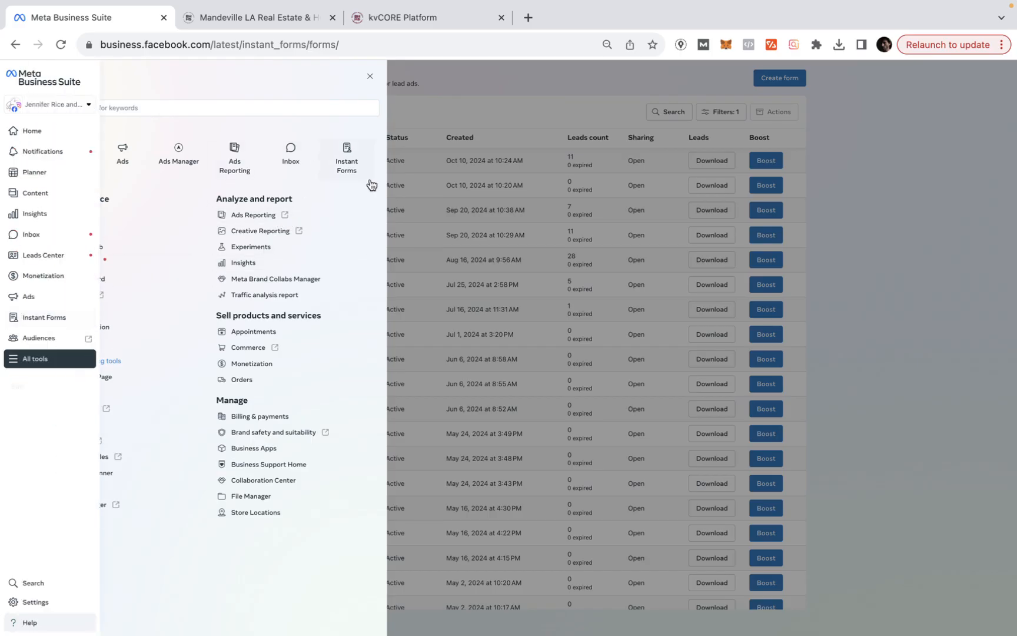
left_click(347, 154)
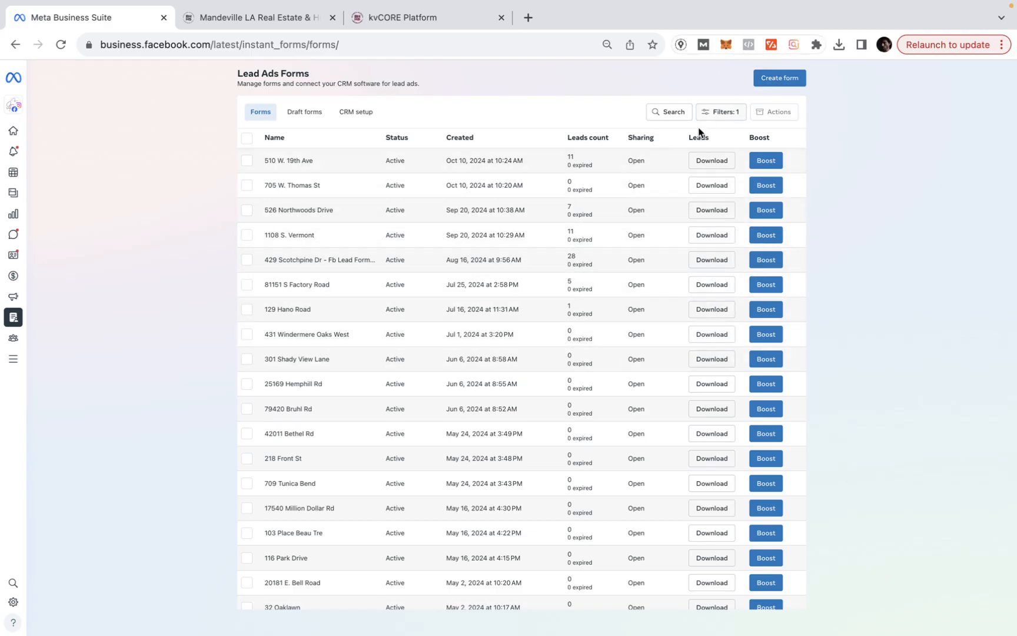
left_click(779, 83)
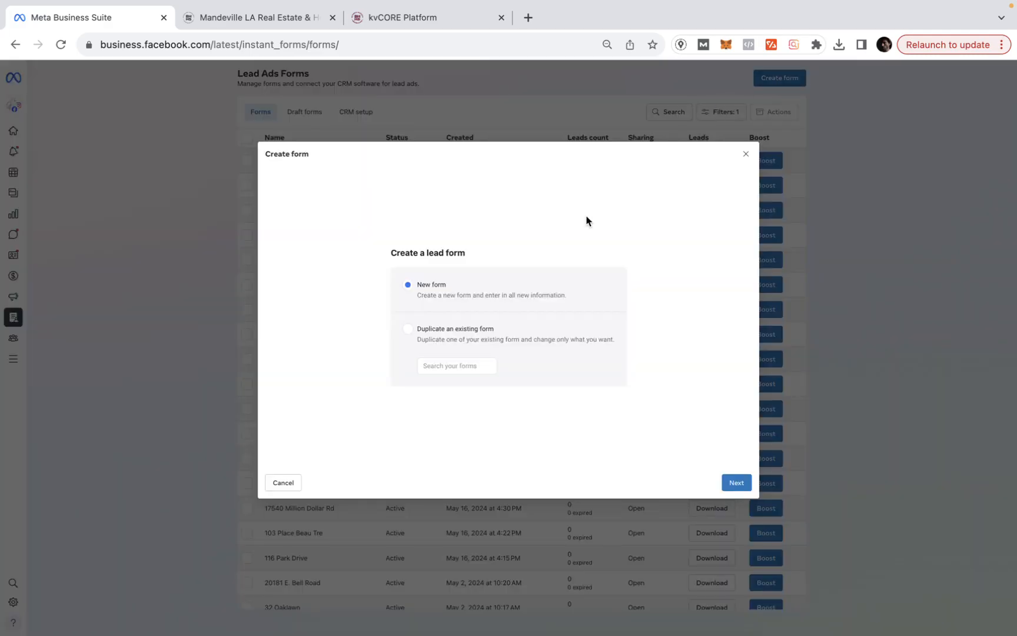
left_click(454, 333)
left_click(446, 366)
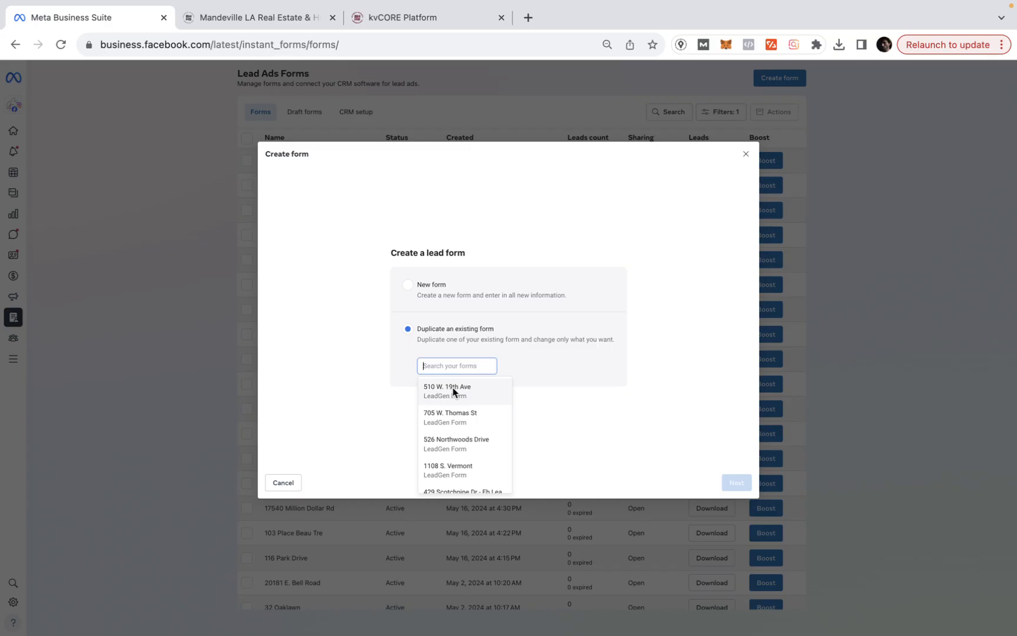
scroll(465, 411, "down", 1)
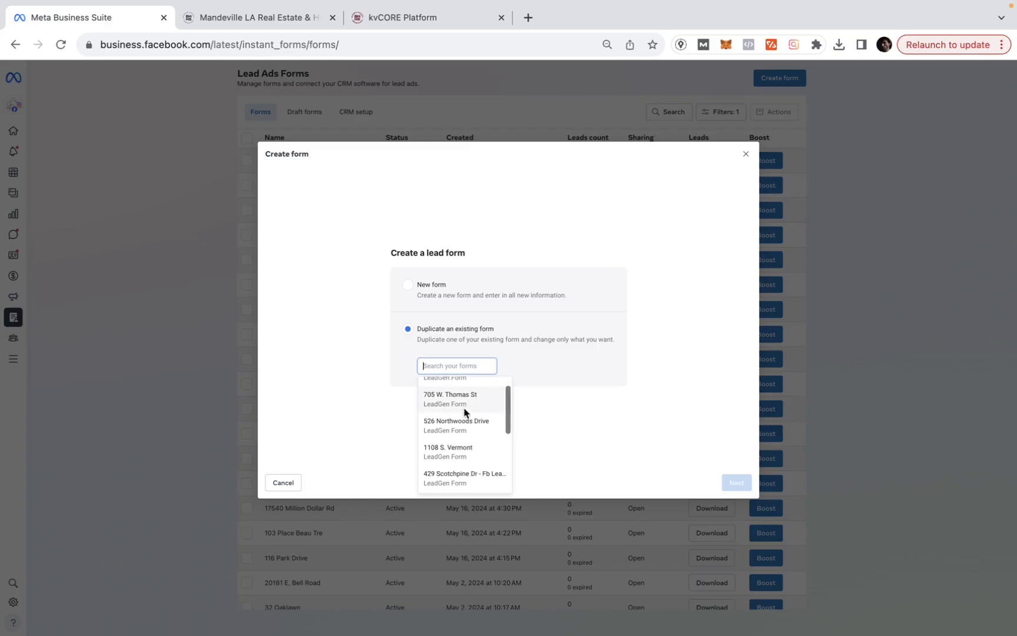
scroll(465, 411, "down", 2)
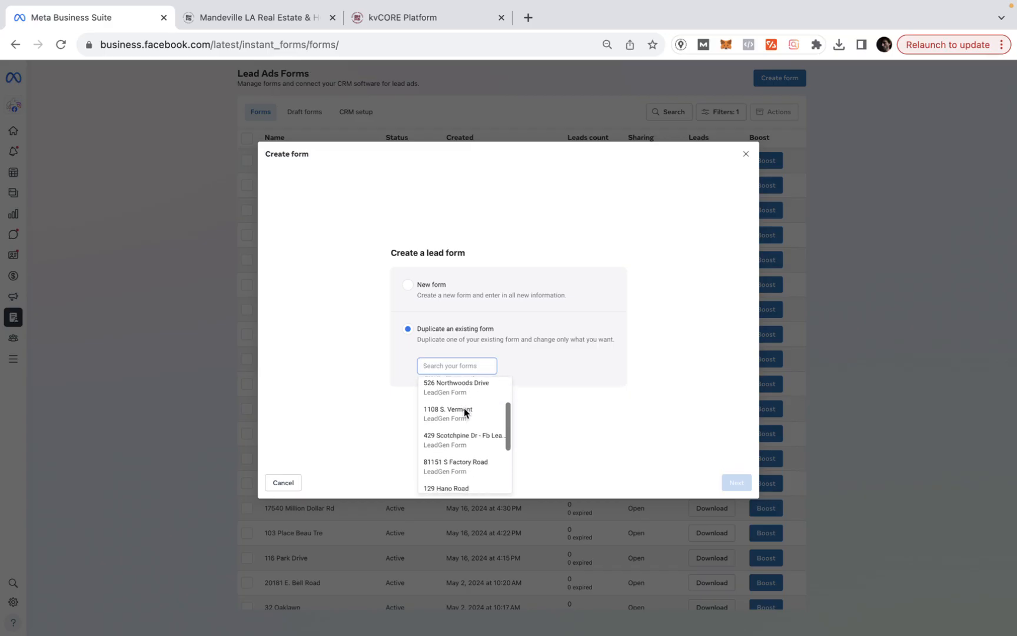
left_click(474, 441)
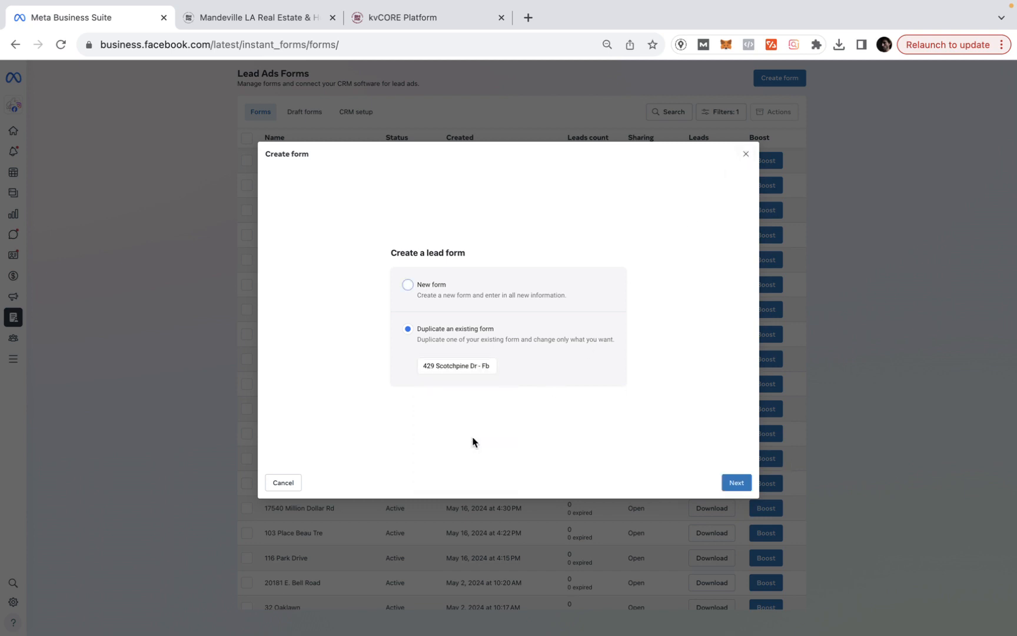
left_click(731, 484)
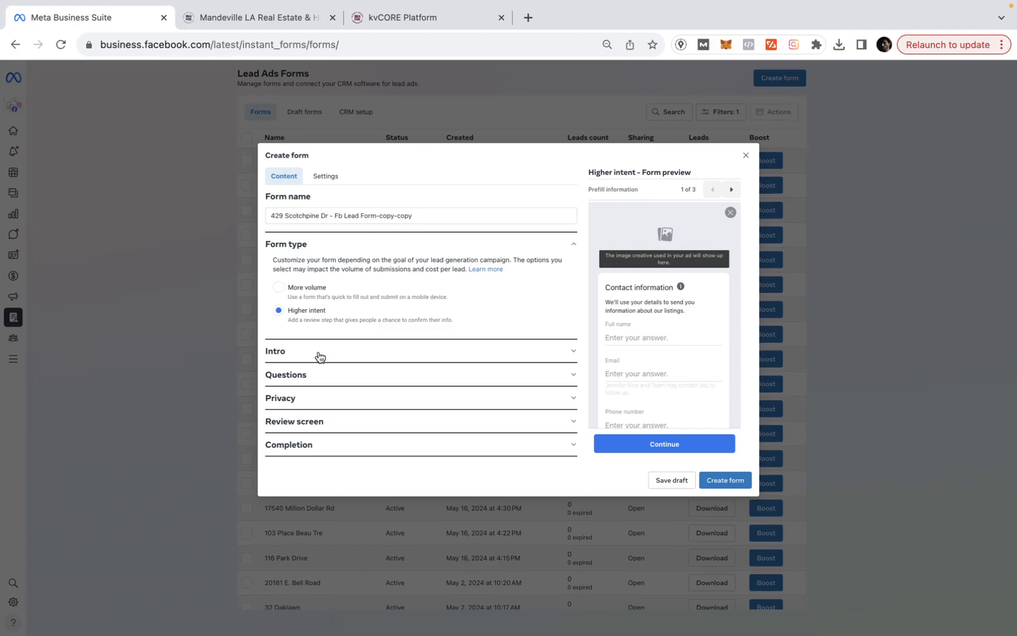
- Expand the copied form's Intro, Questions and Privacy sections to review them
left_click_drag(329, 352, 396, 334)
left_click(315, 356)
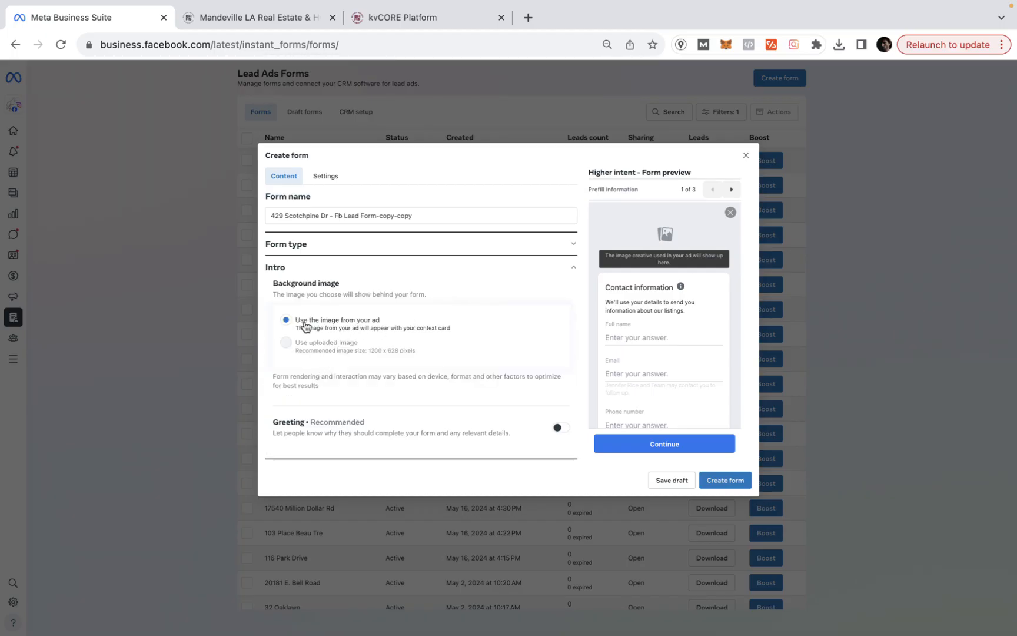
scroll(336, 329, "down", 3)
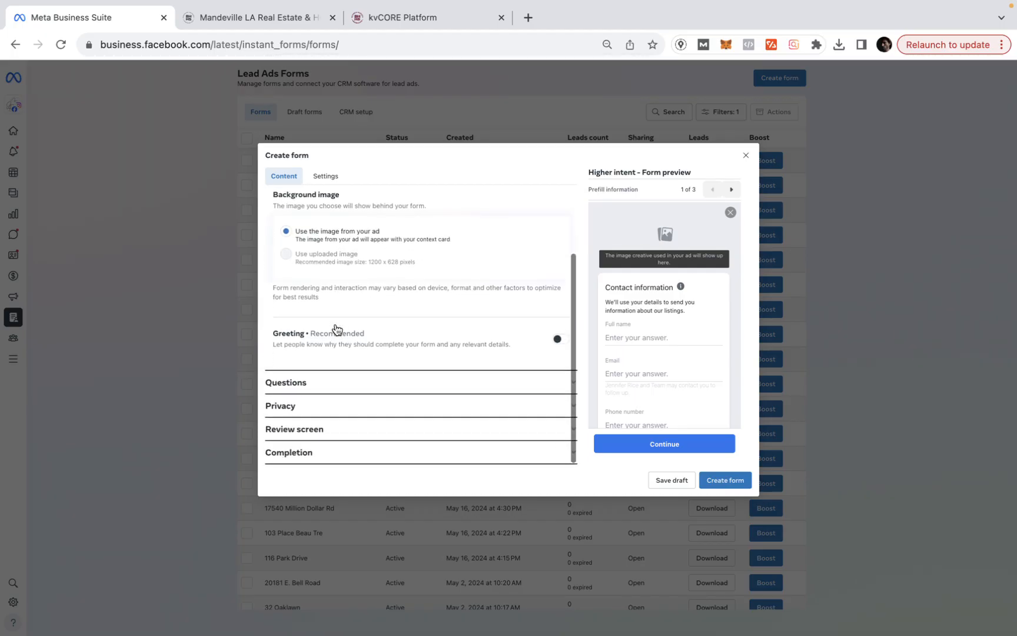
left_click(305, 383)
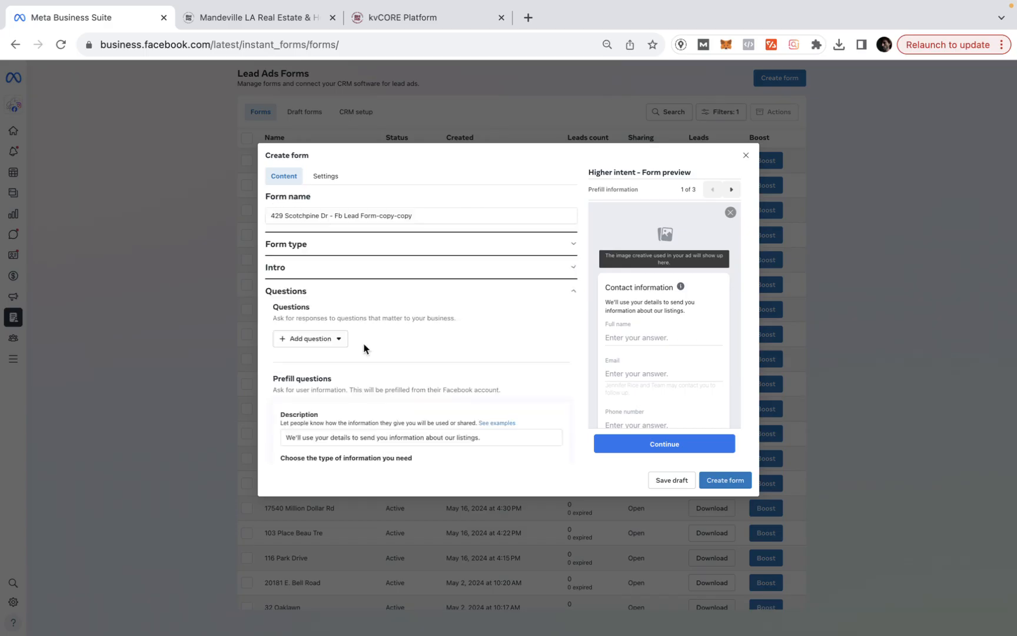
scroll(353, 336, "down", 3)
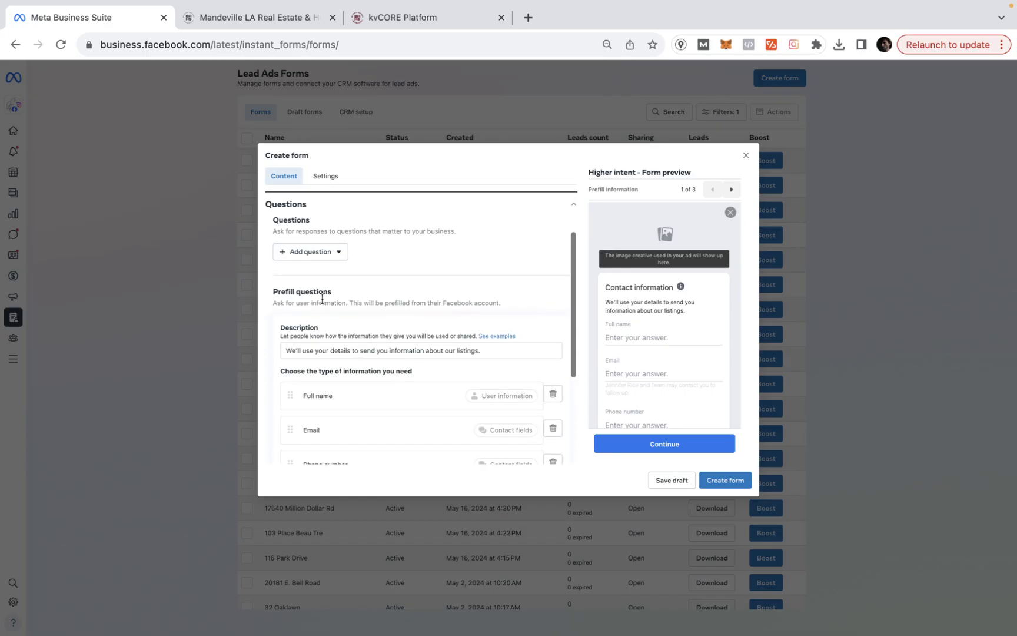
scroll(348, 325, "down", 2)
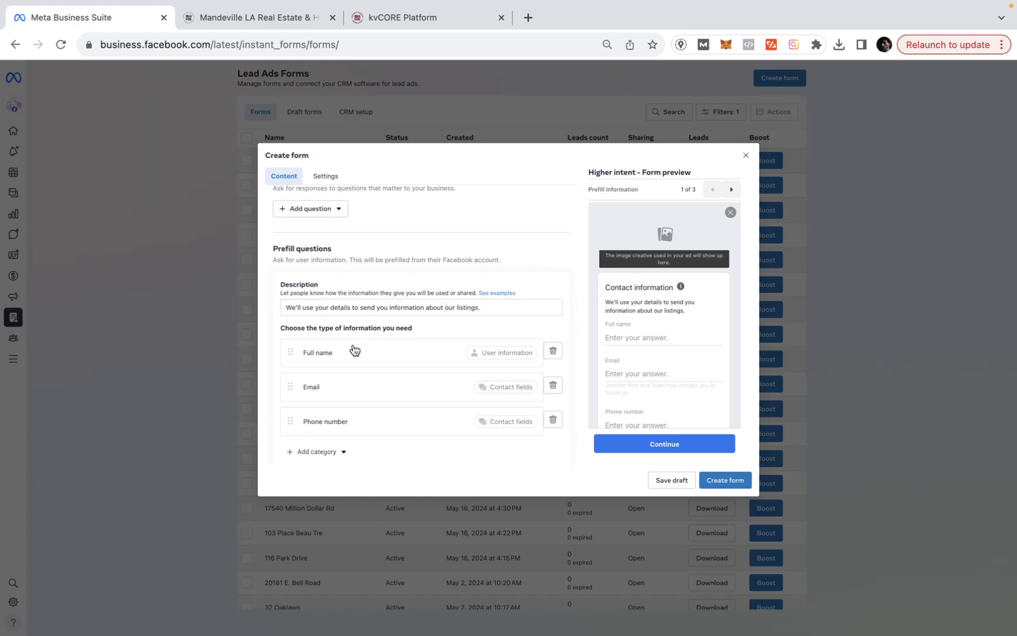
scroll(354, 350, "down", 2)
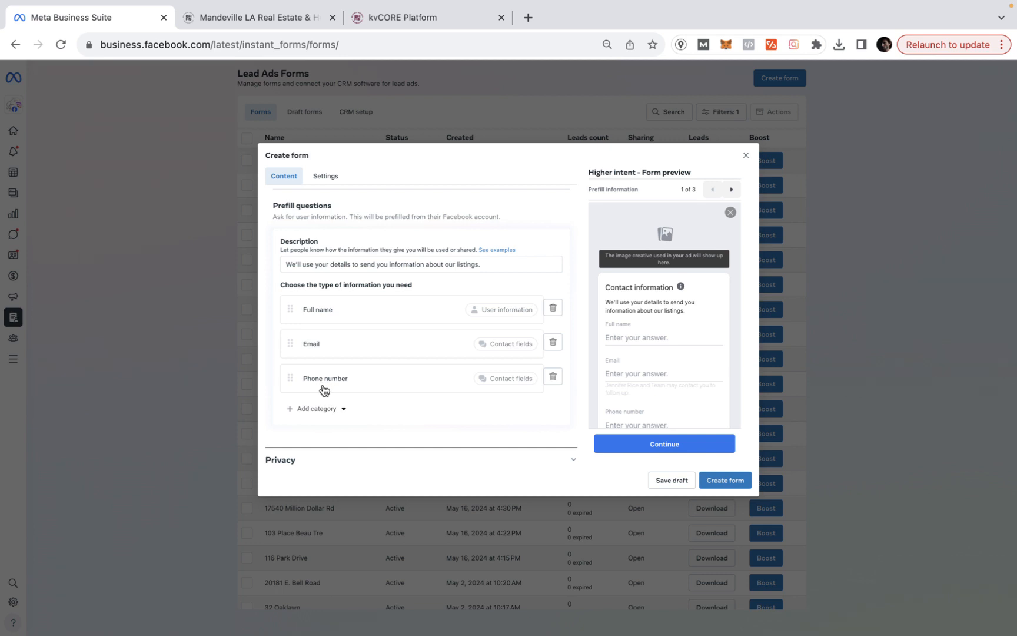
scroll(323, 390, "down", 2)
left_click(311, 407)
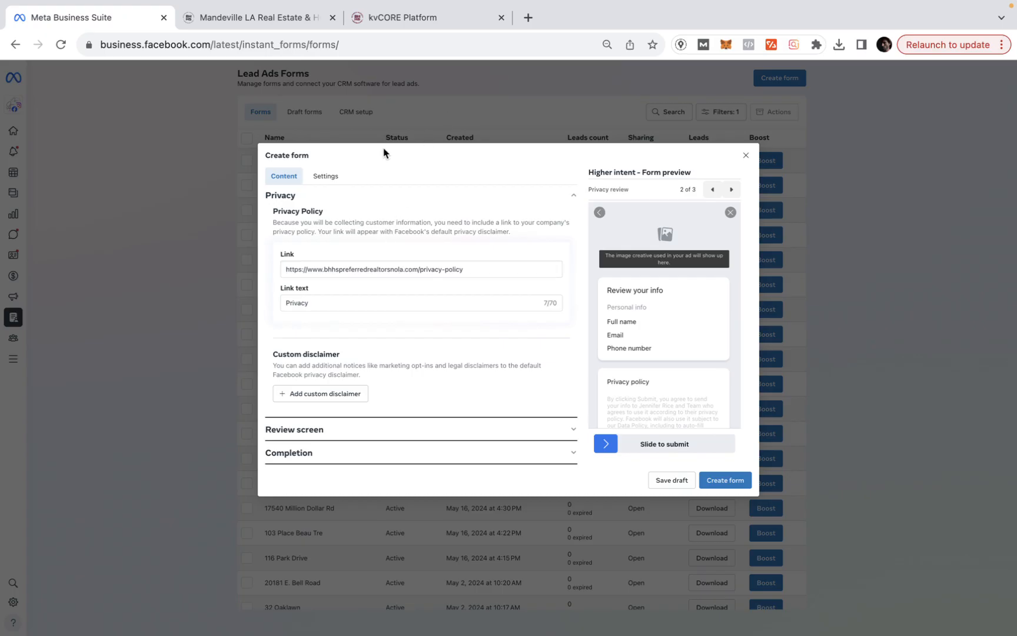
- Load bhhs-preferred.com/privacy in a new tab and select its full URL, then return to the form
left_click(532, 21)
type("bhhs-preferred.com")
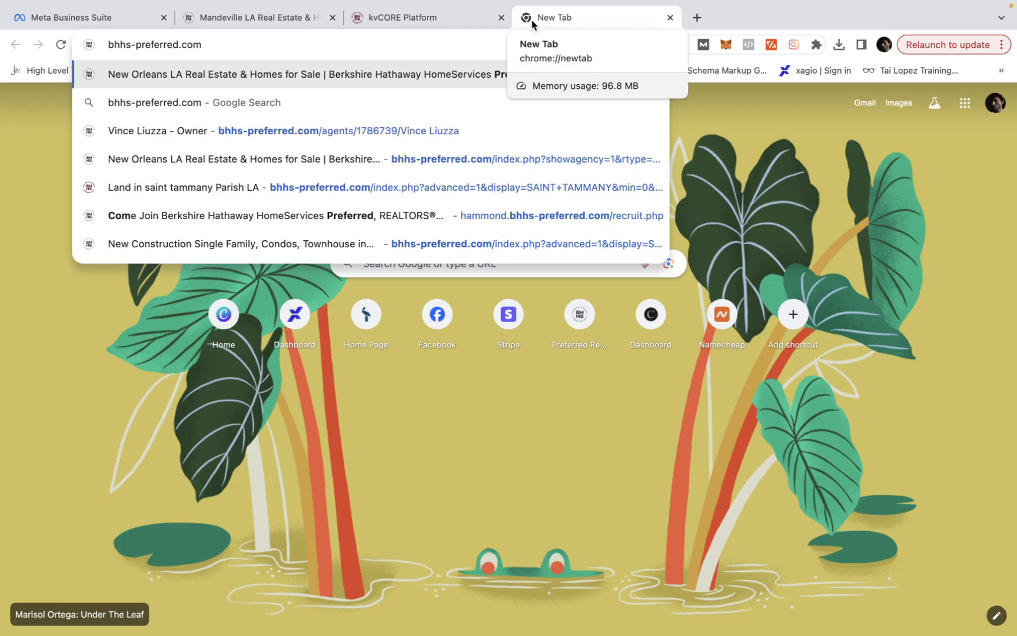
type("/pri")
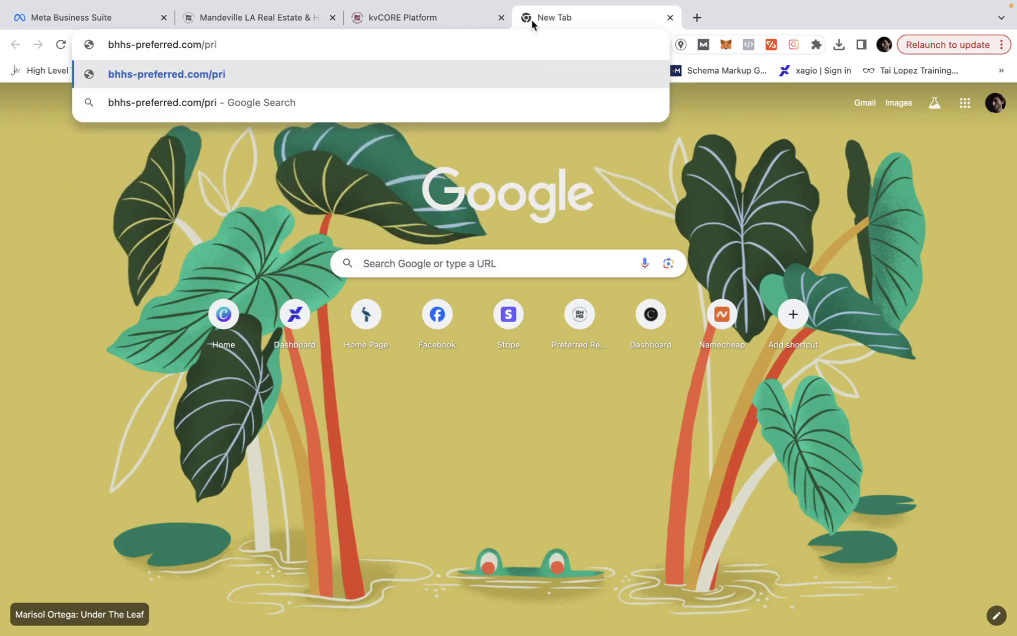
type("vacy")
key("Return")
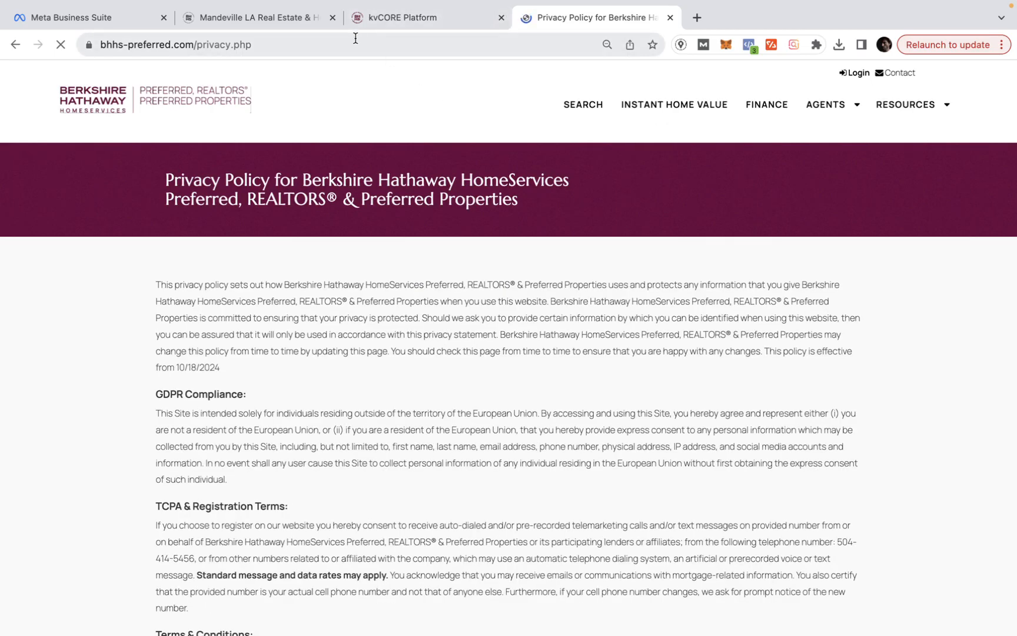
left_click(338, 48)
key("super+c")
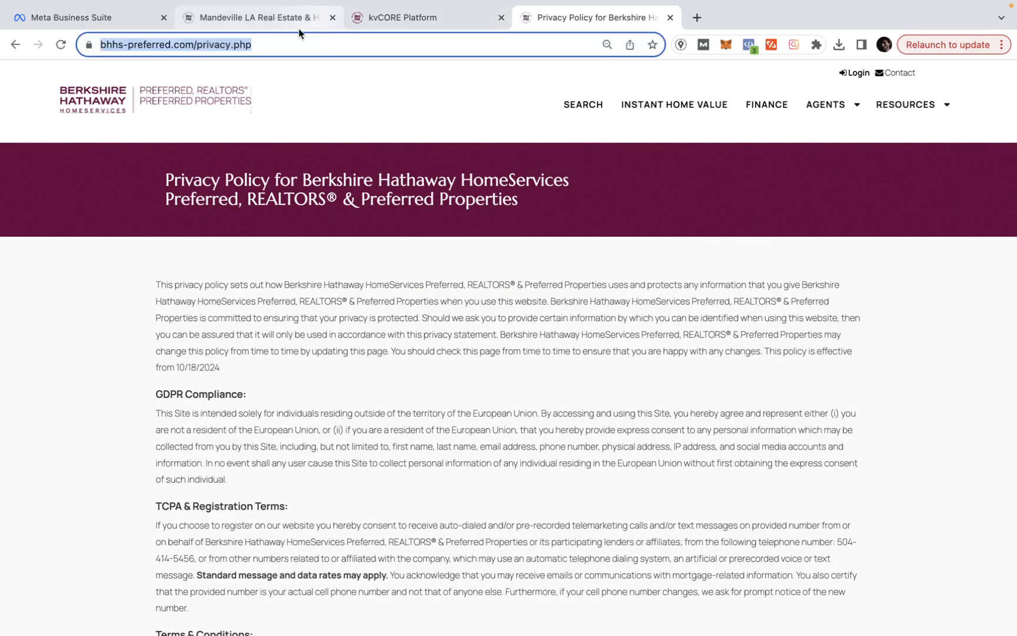
left_click(260, 18)
left_click(109, 17)
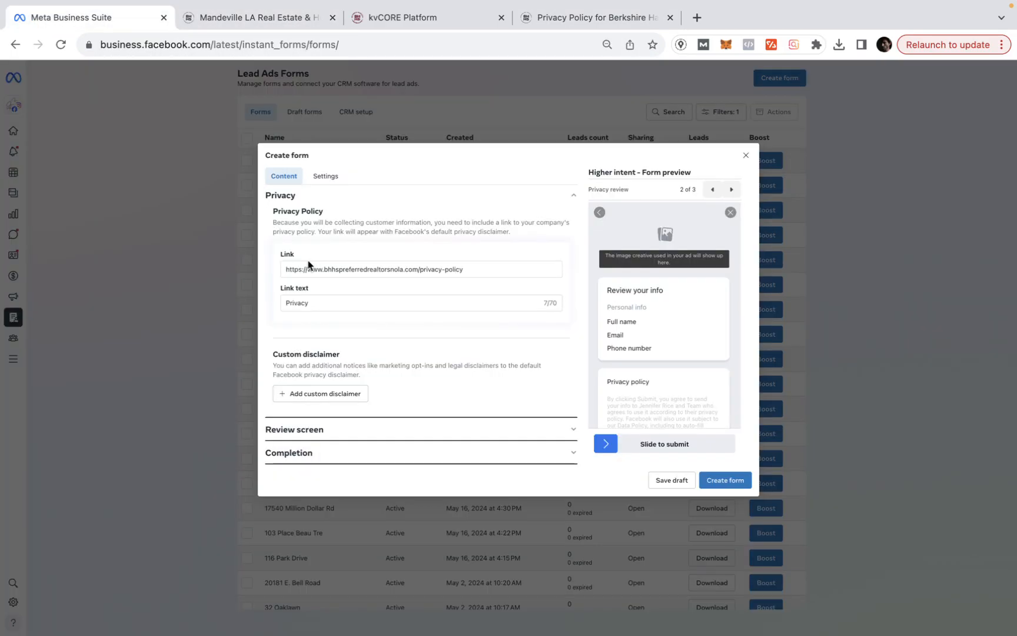
- Replace the form's privacy policy link with the copied bhhs-preferred.com privacy page URL
triple_click(350, 269)
key("super+v")
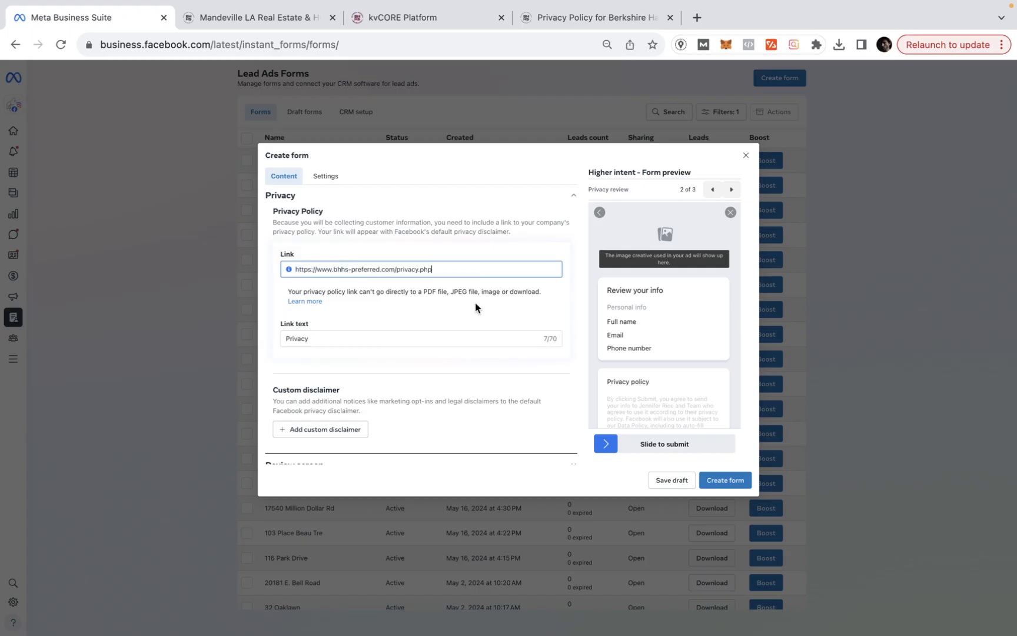
scroll(395, 334, "down", 2)
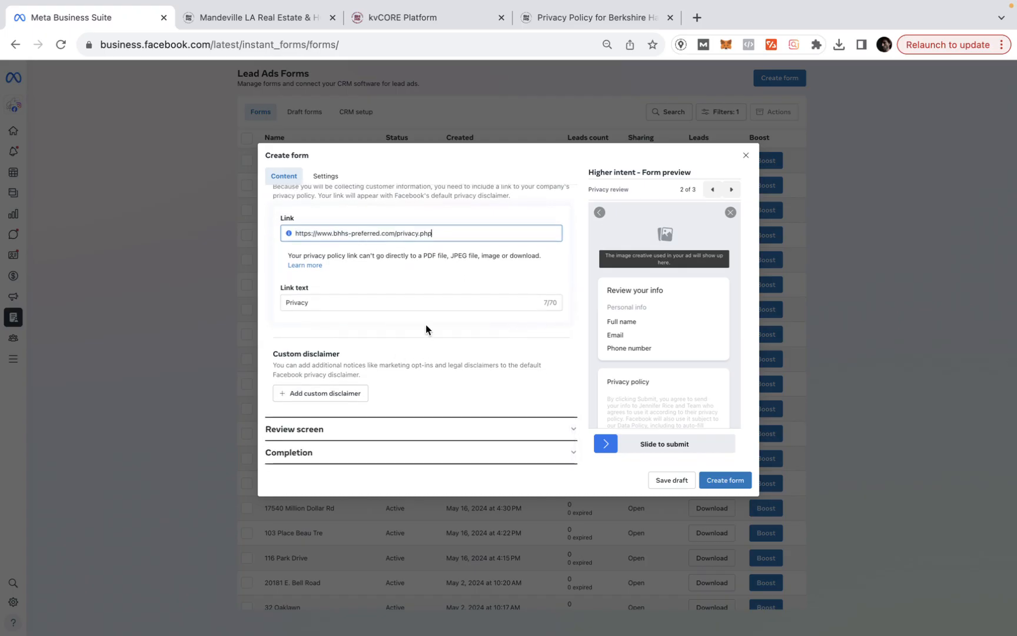
left_click(411, 285)
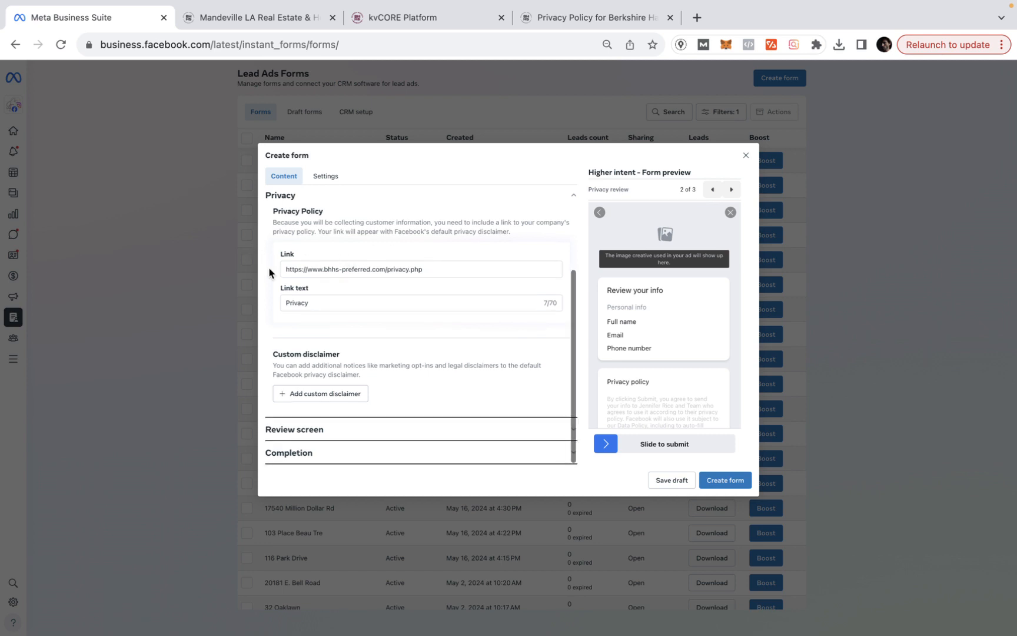
left_click(294, 435)
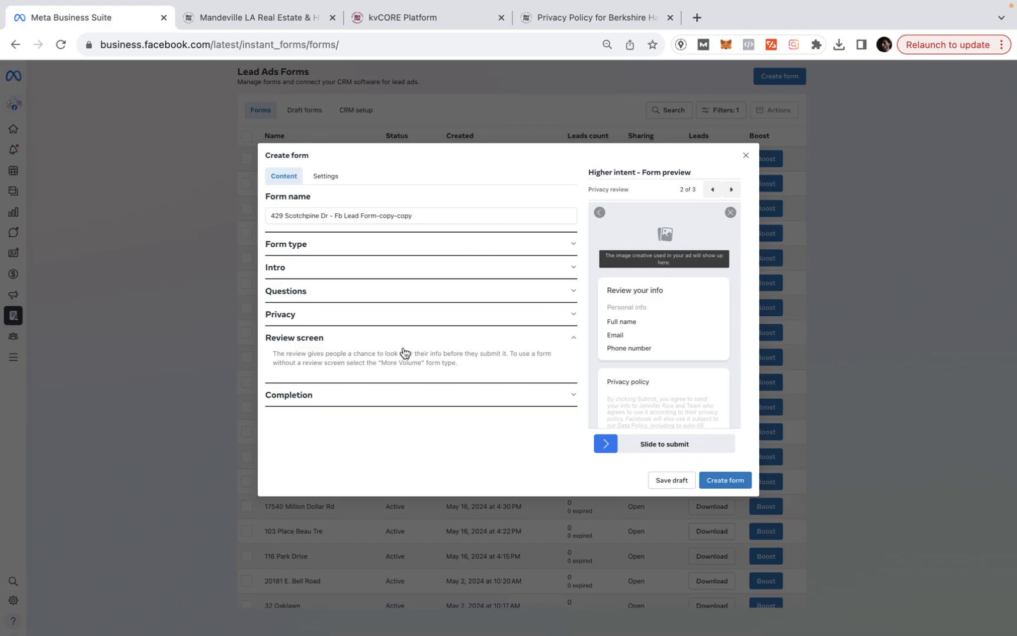
left_click(341, 399)
scroll(386, 341, "down", 3)
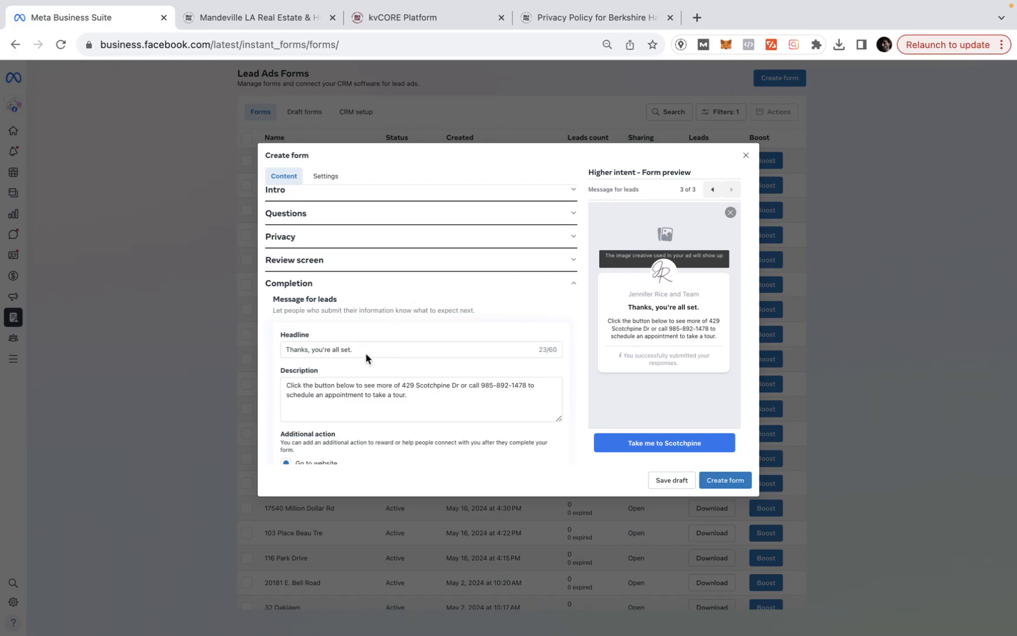
left_click(404, 382)
left_click_drag(459, 384, 460, 383)
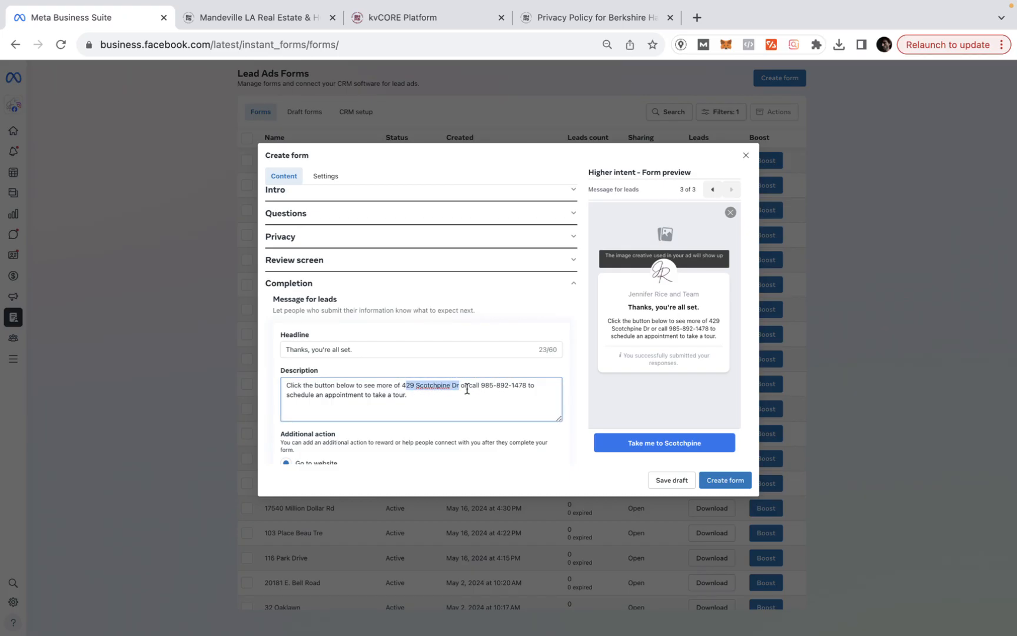
scroll(465, 389, "down", 2)
scroll(467, 388, "down", 2)
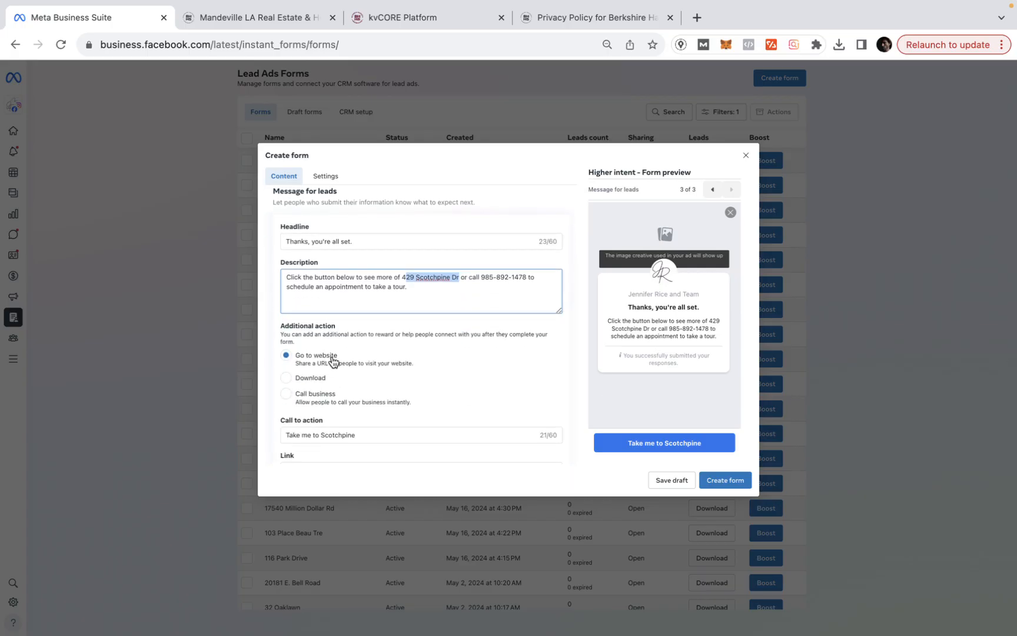
scroll(328, 363, "down", 2)
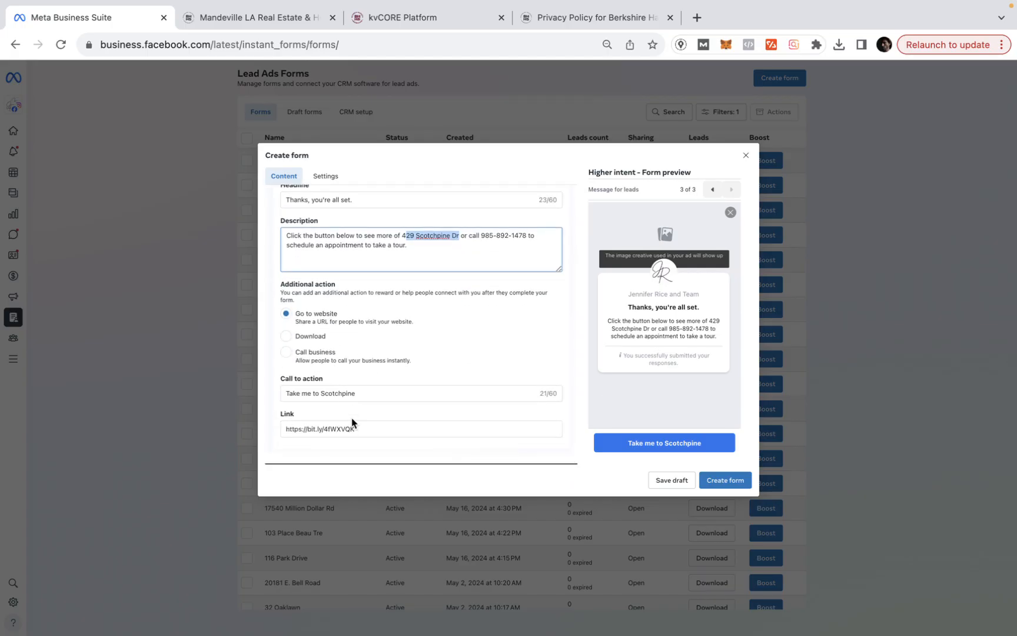
left_click(289, 22)
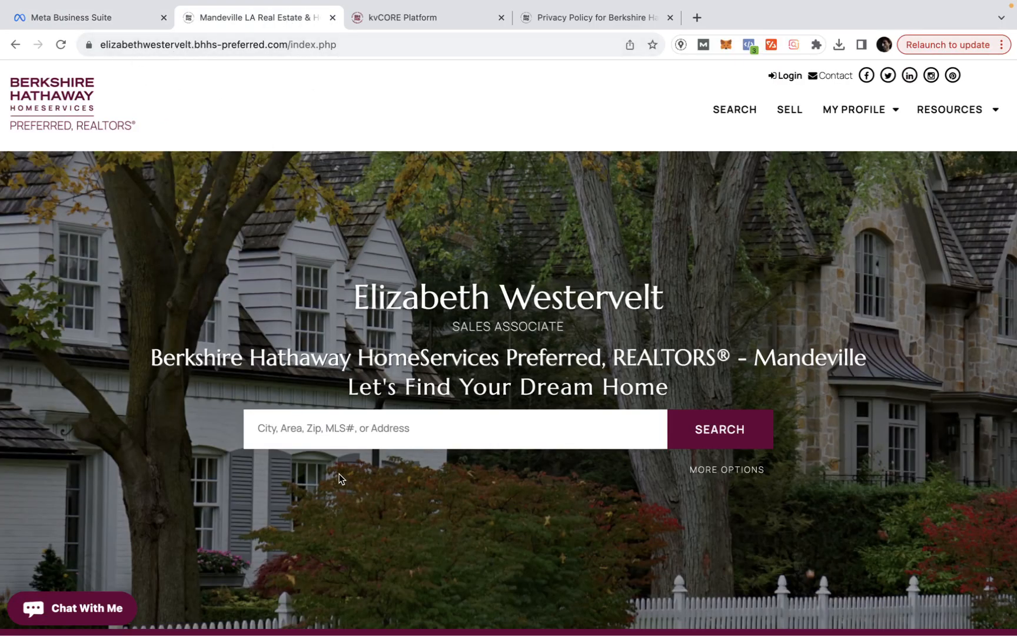
left_click(400, 433)
type("429")
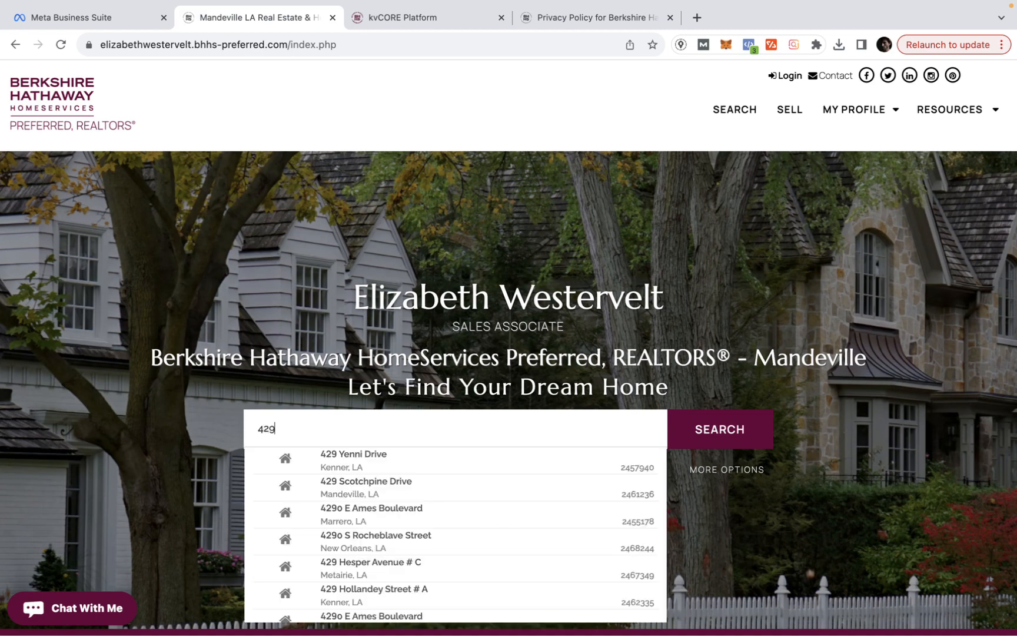
left_click(400, 490)
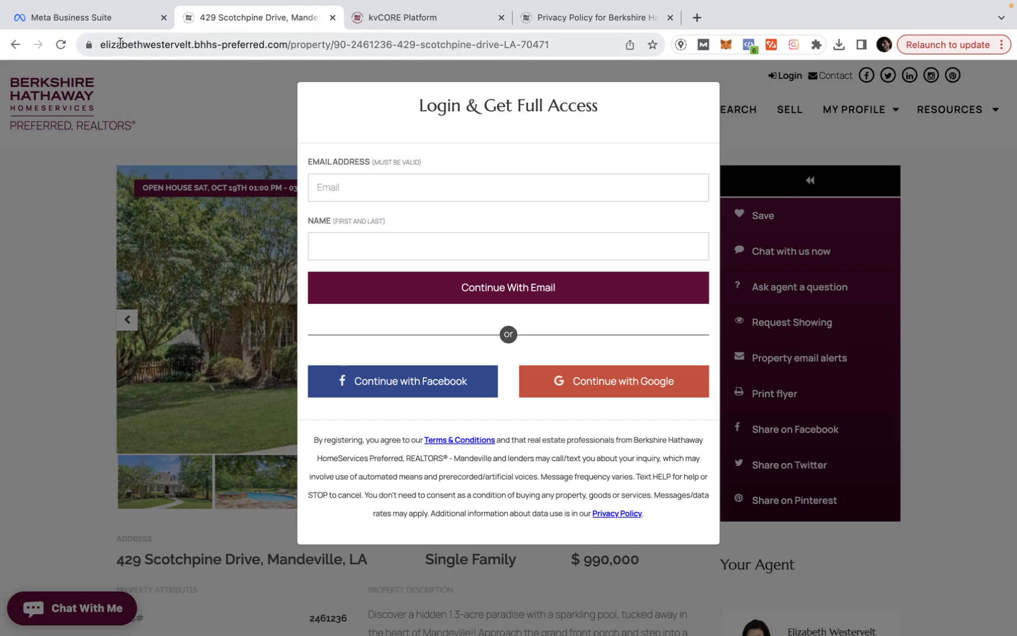
left_click_drag(111, 43, 326, 43)
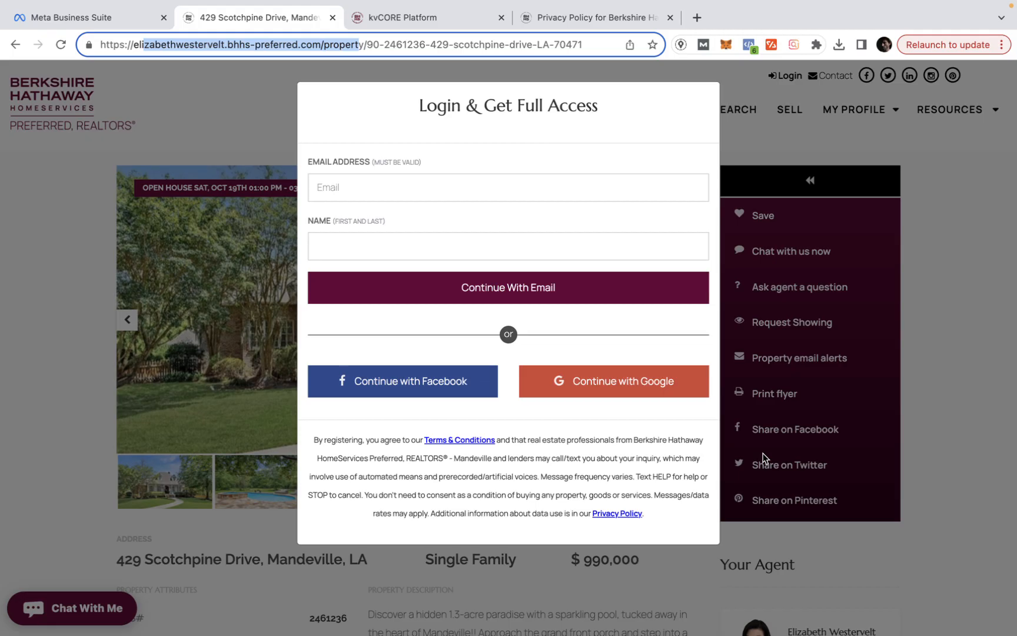
triple_click(487, 46)
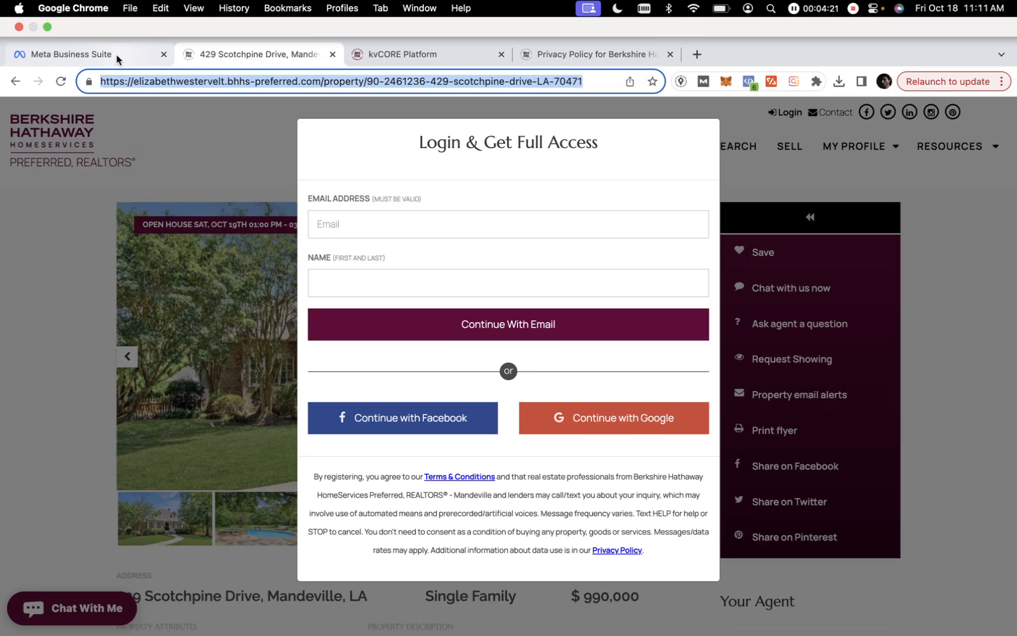
left_click(118, 59)
triple_click(366, 426)
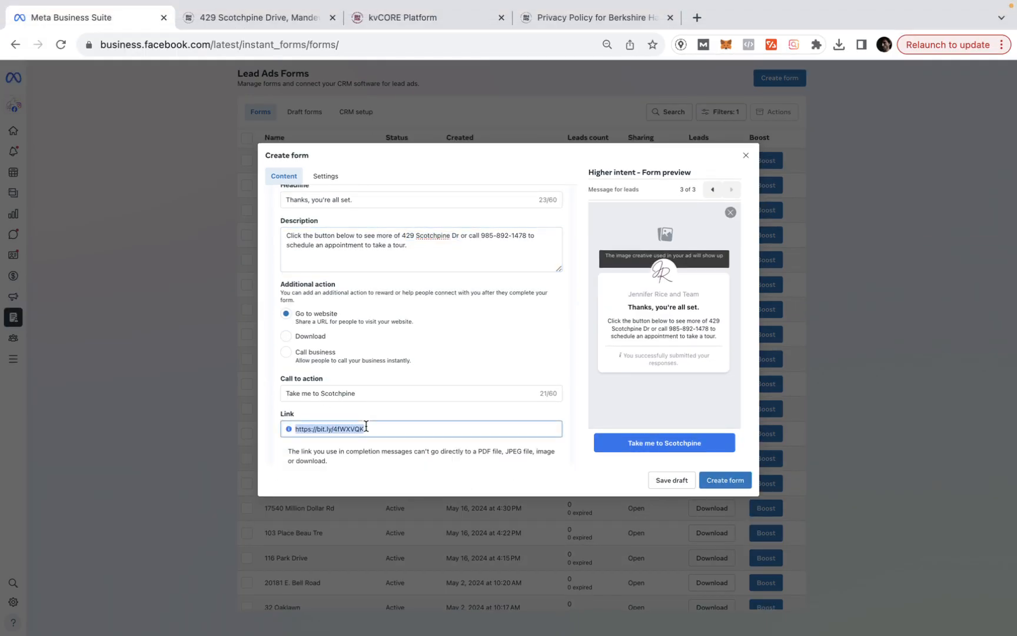
key("super+v")
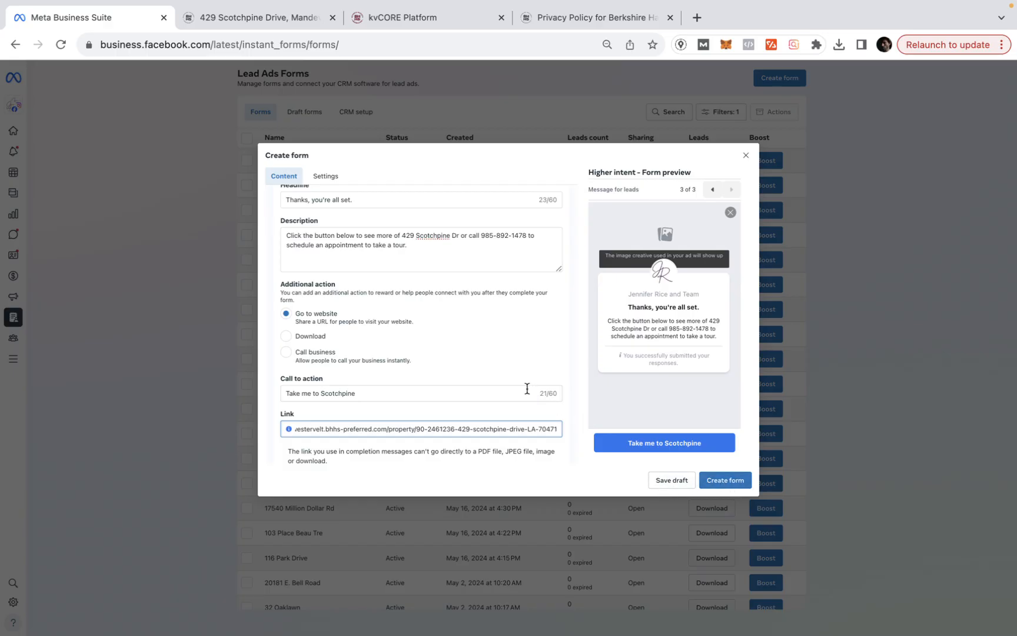
left_click(746, 155)
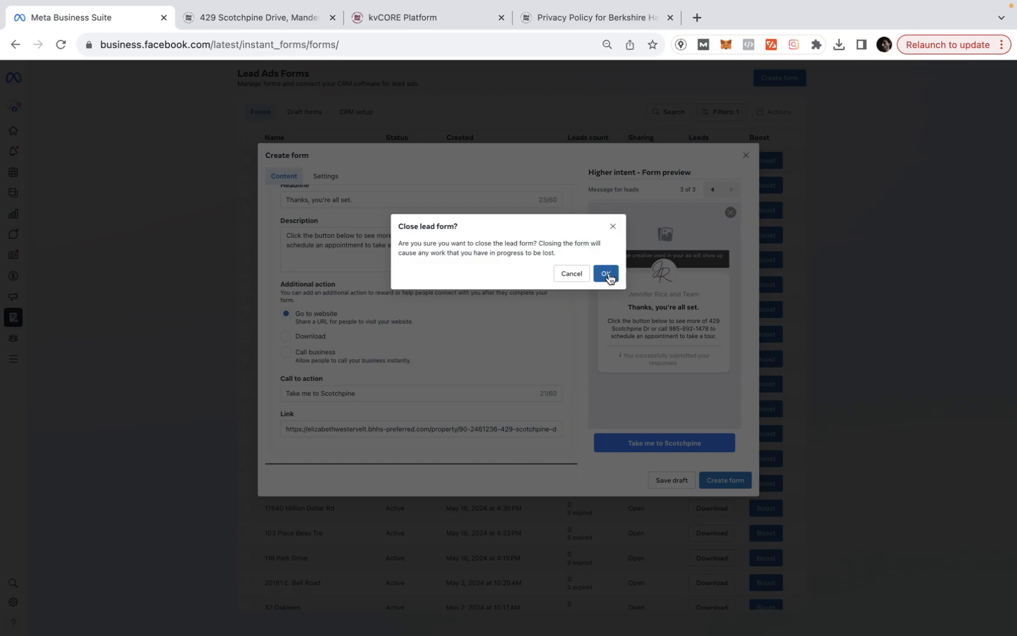
left_click(605, 274)
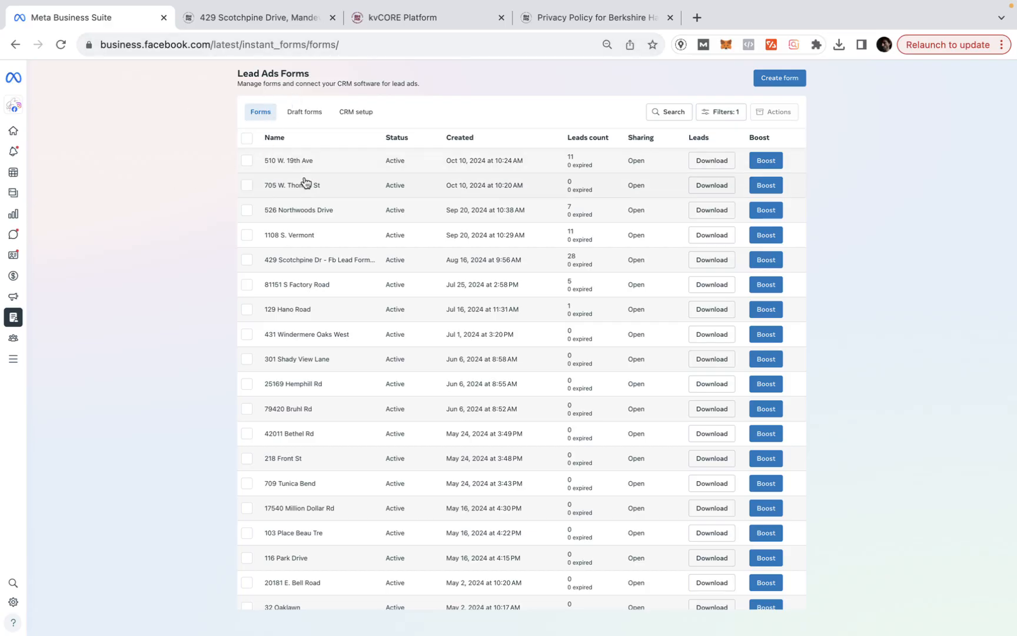
left_click(288, 20)
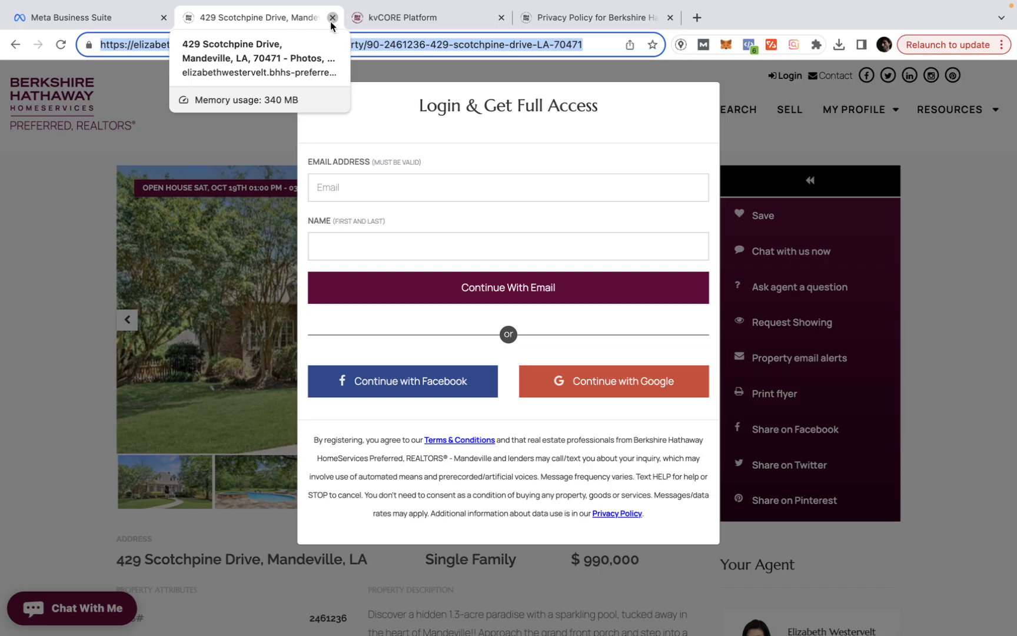
- In kvCORE, close the Privacy Policy tab and add API Nation Integrations from the Marketplace
left_click(416, 19)
left_click(670, 18)
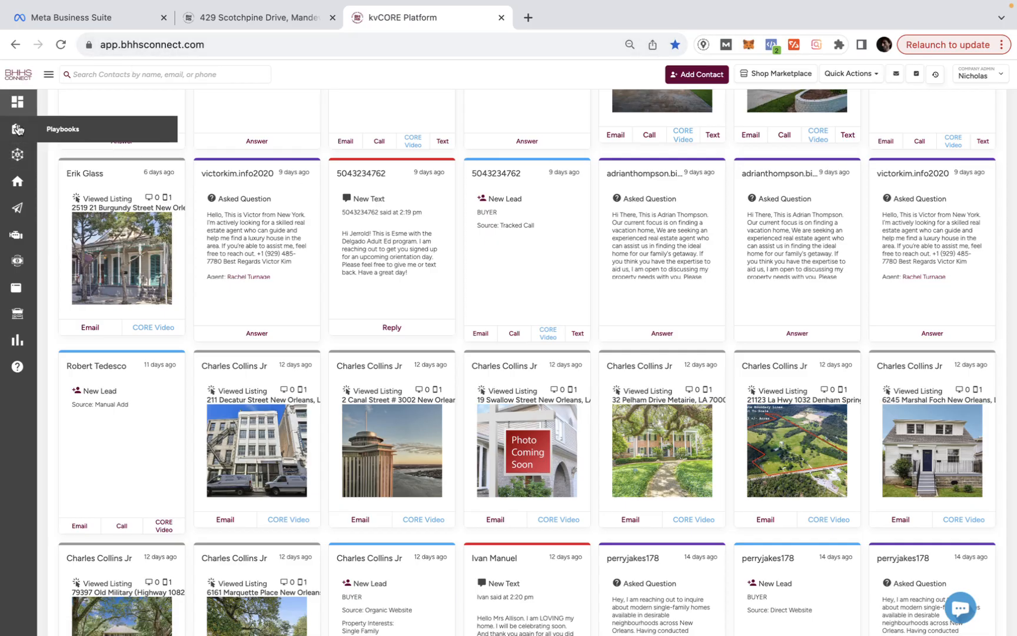
mouse_move(11, 263)
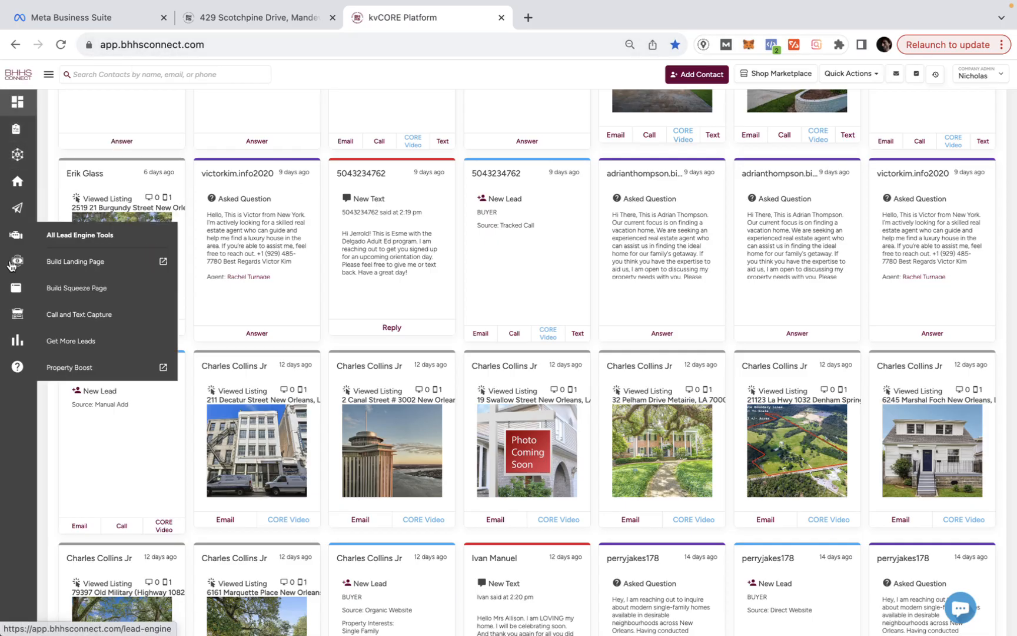
left_click(18, 317)
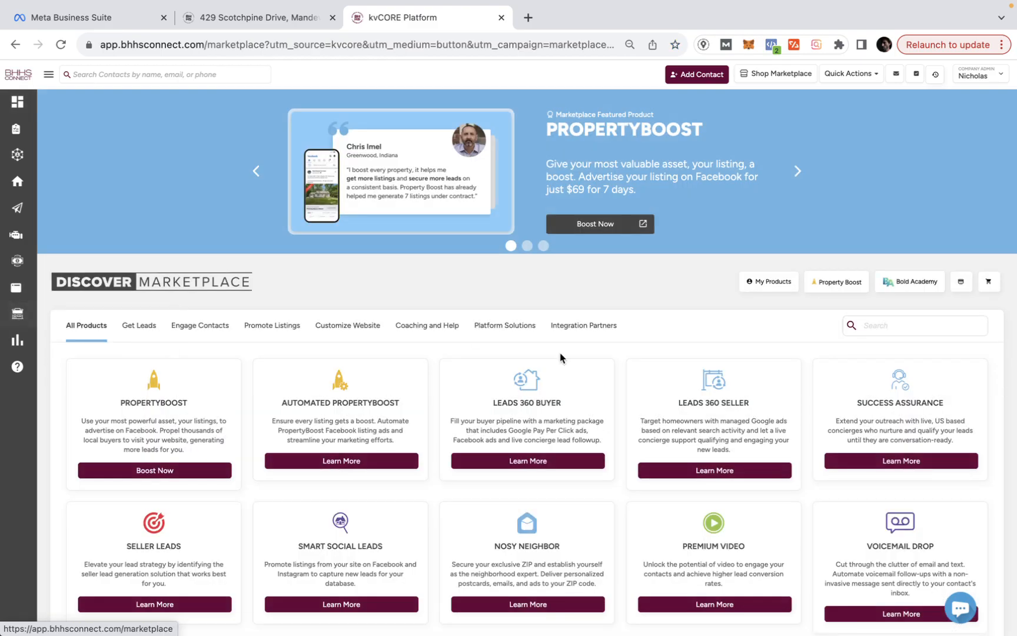
scroll(561, 357, "down", 4)
scroll(560, 357, "down", 5)
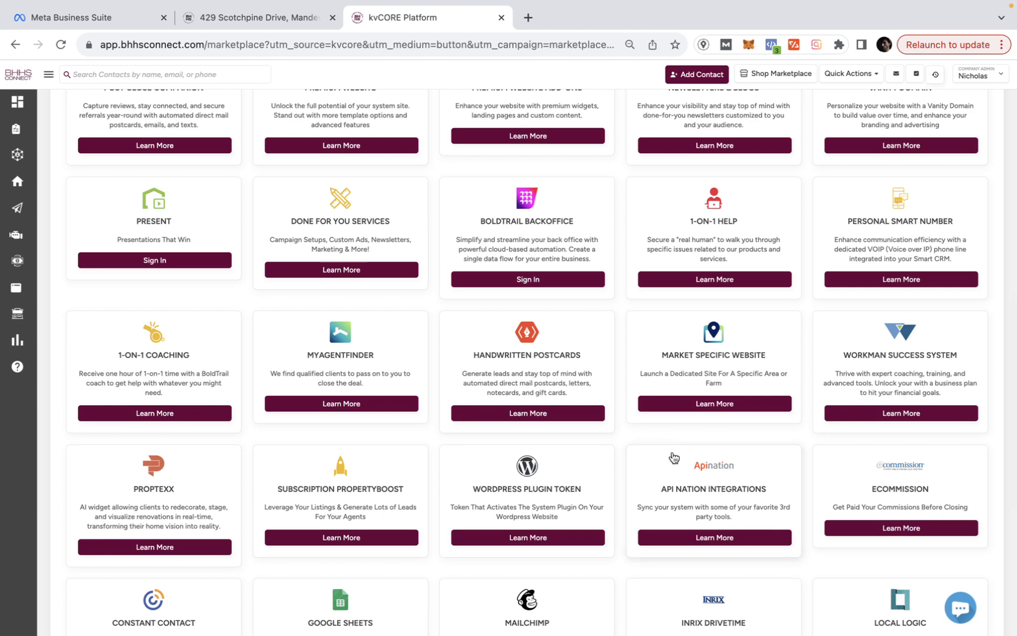
left_click(694, 539)
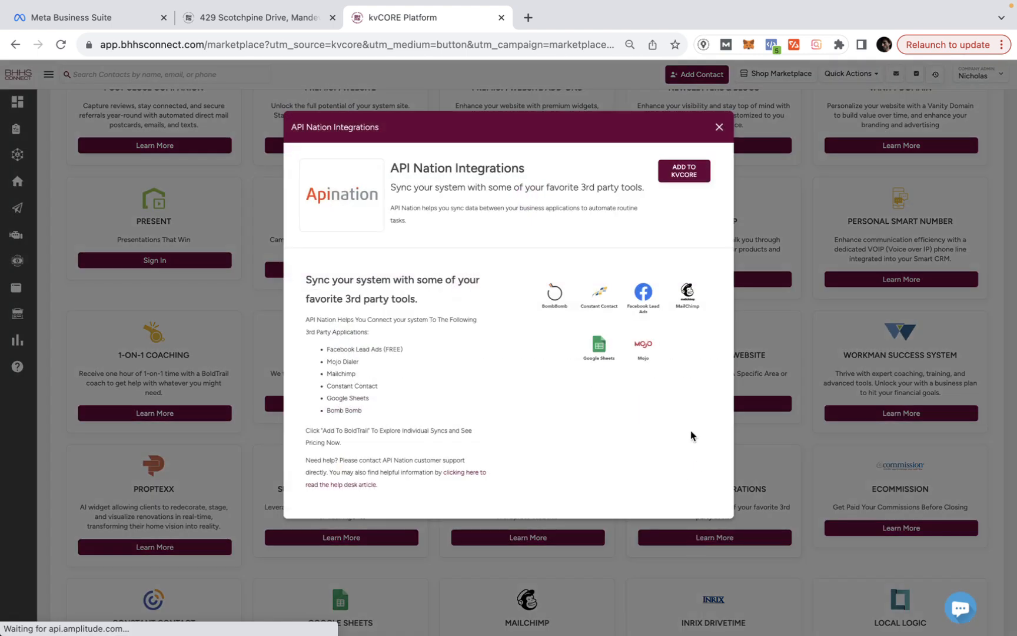
left_click(683, 172)
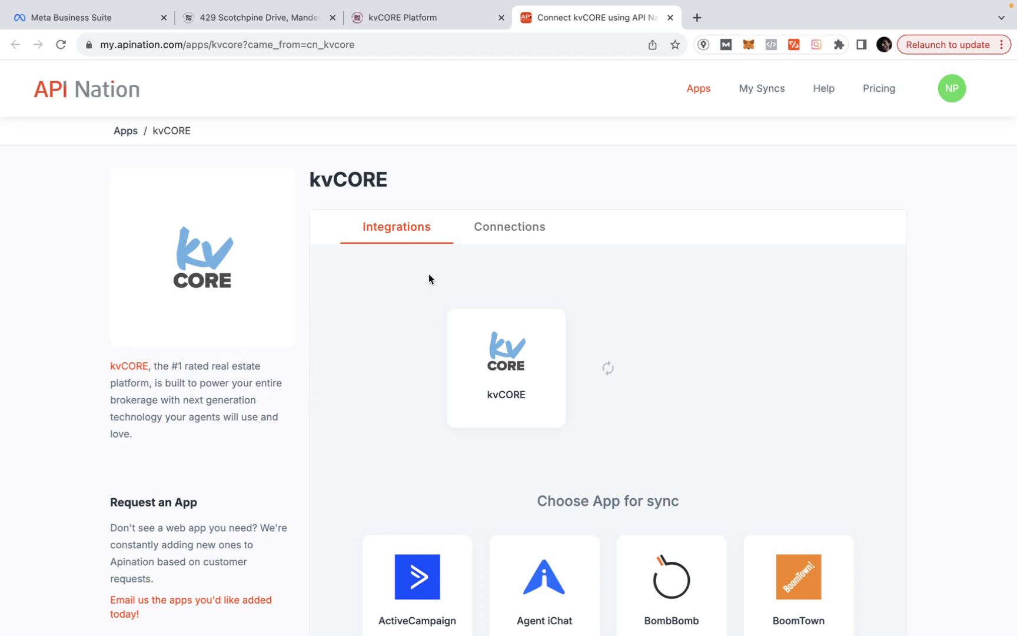
- In API Nation's Apps list, open kvCORE and activate the Facebook Lead Ads into kvCORE sync
left_click(700, 92)
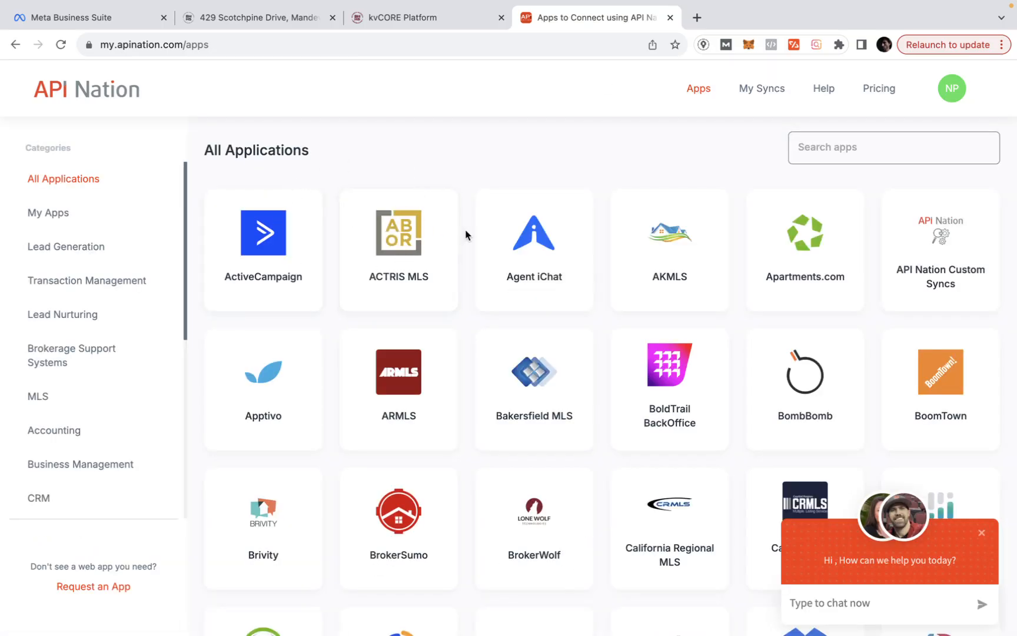
scroll(466, 234, "down", 1)
scroll(466, 235, "down", 6)
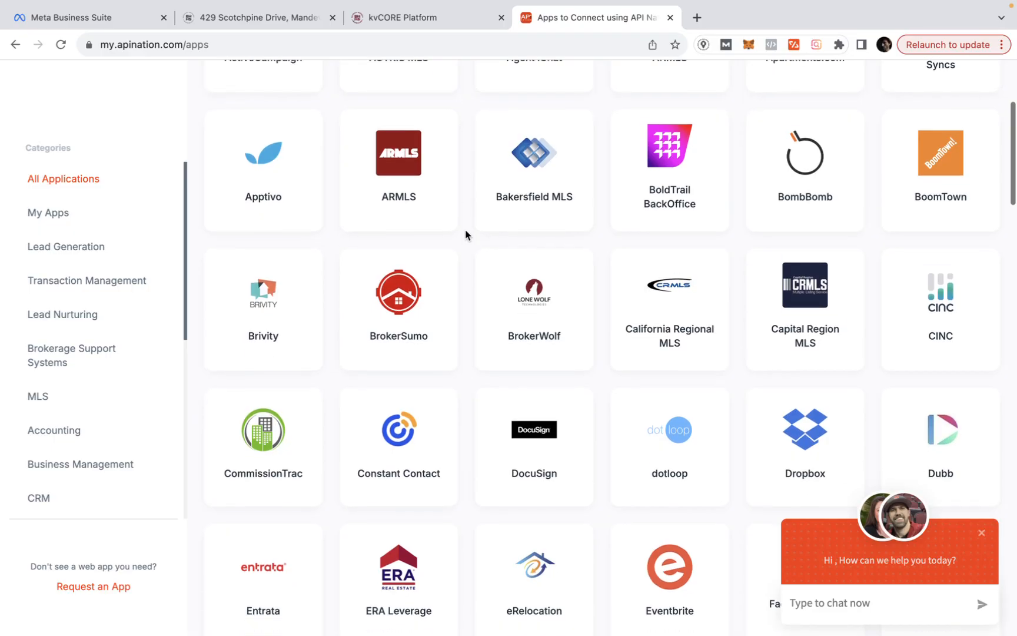
scroll(466, 234, "down", 5)
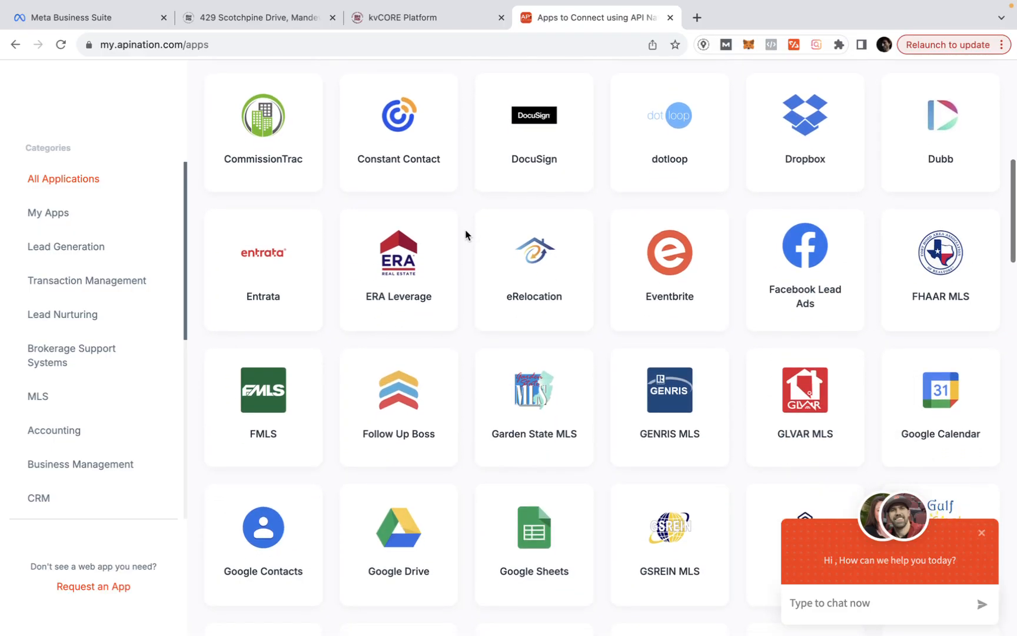
scroll(466, 234, "down", 5)
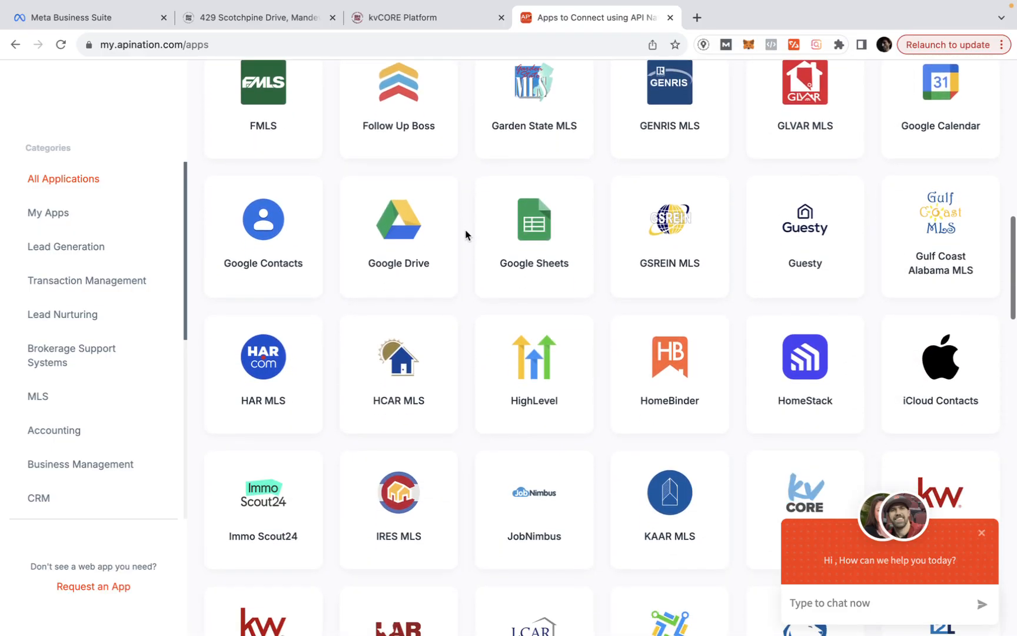
scroll(465, 234, "down", 1)
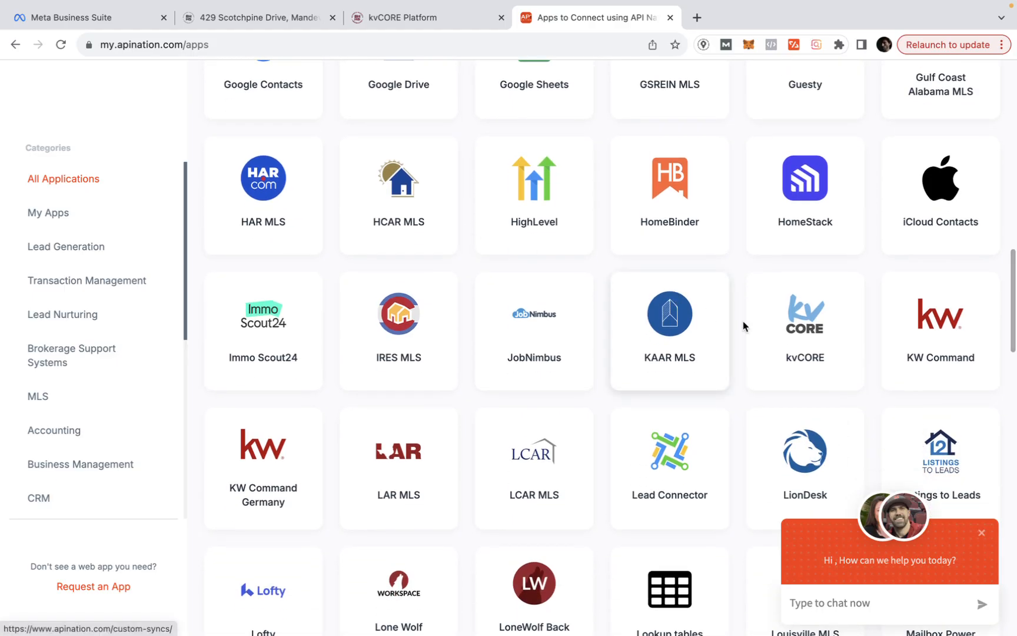
left_click(797, 324)
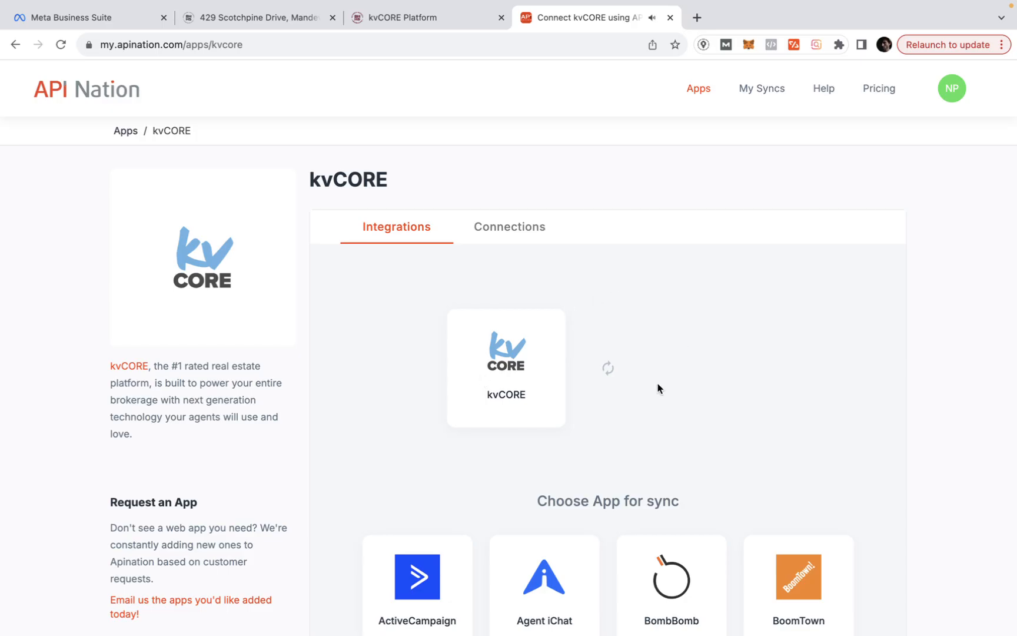
scroll(660, 489, "down", 6)
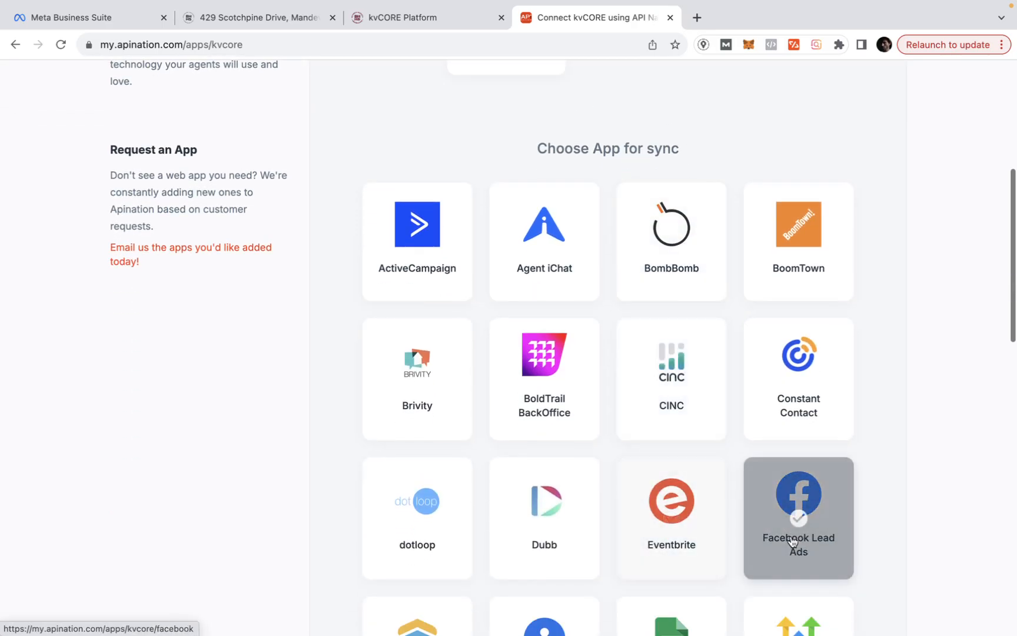
left_click(793, 542)
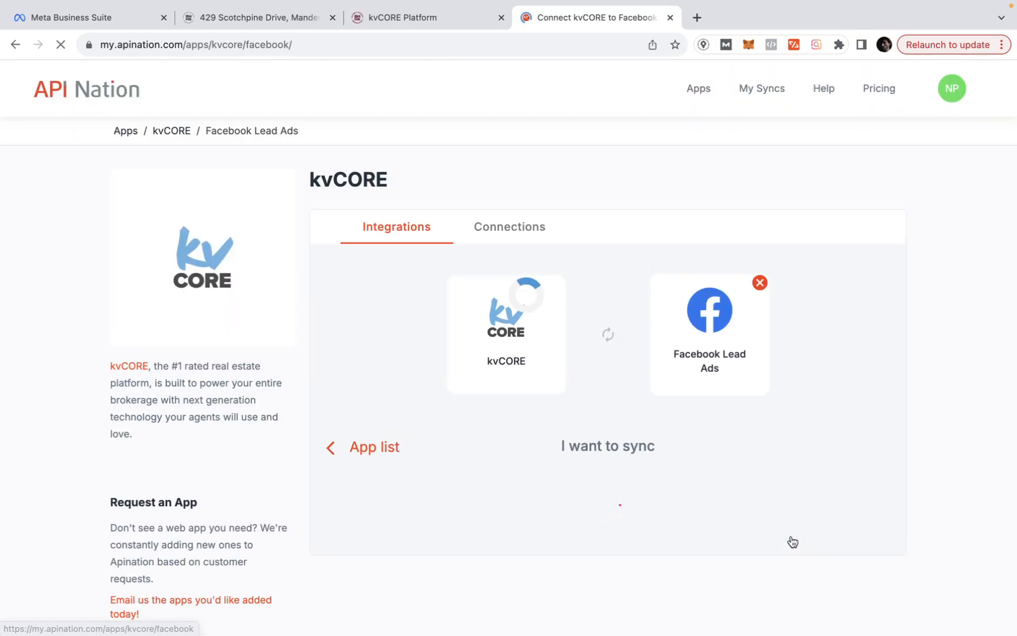
scroll(628, 512, "down", 2)
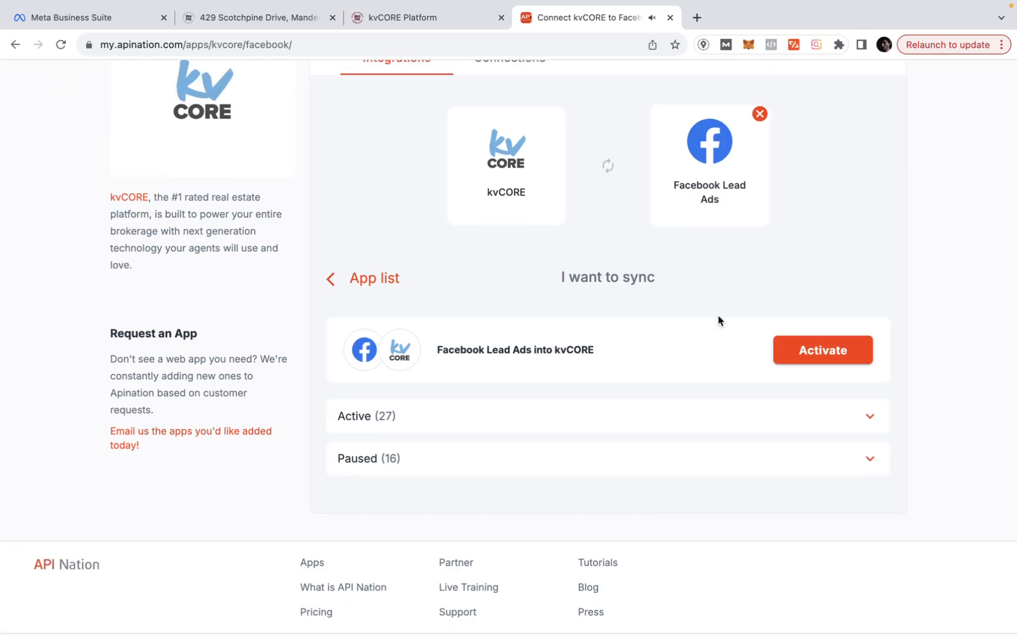
left_click(801, 355)
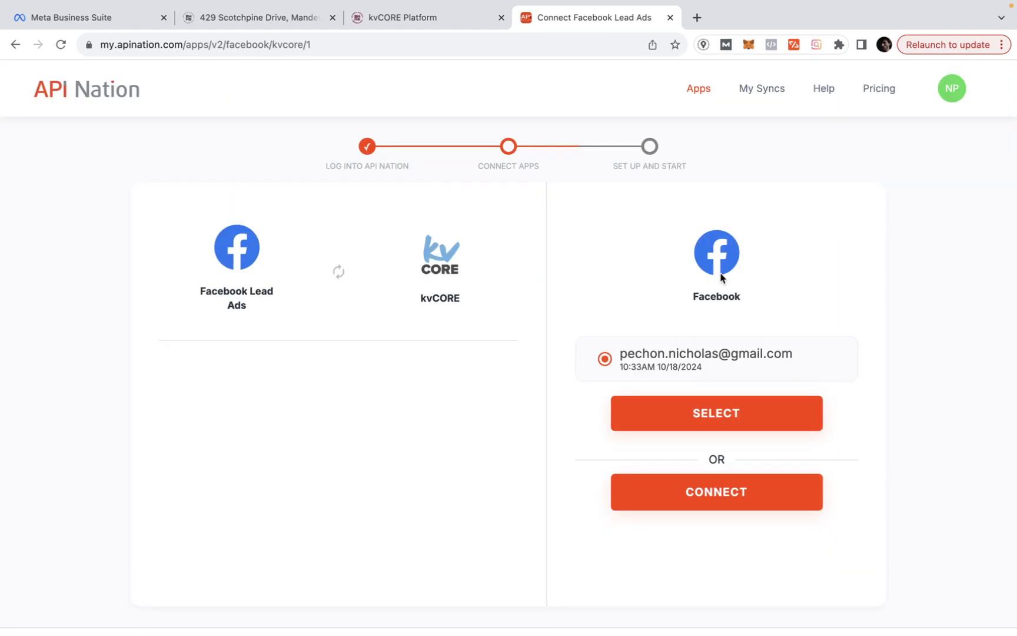
- Reauthorize the Facebook account, then choose the existing kvCORE connection for the sync
left_click(708, 502)
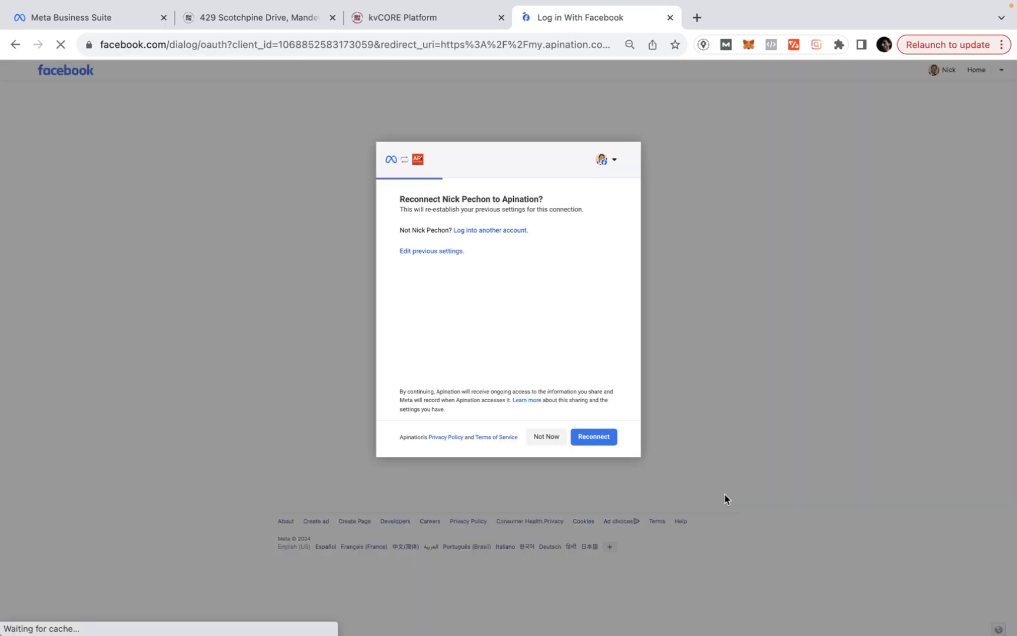
left_click(596, 438)
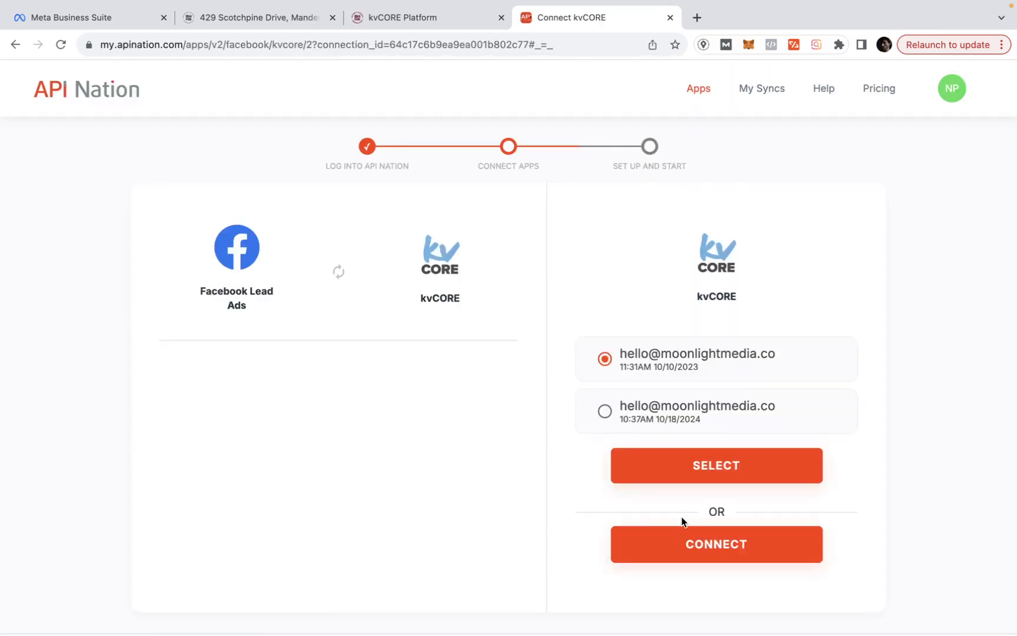
left_click(676, 548)
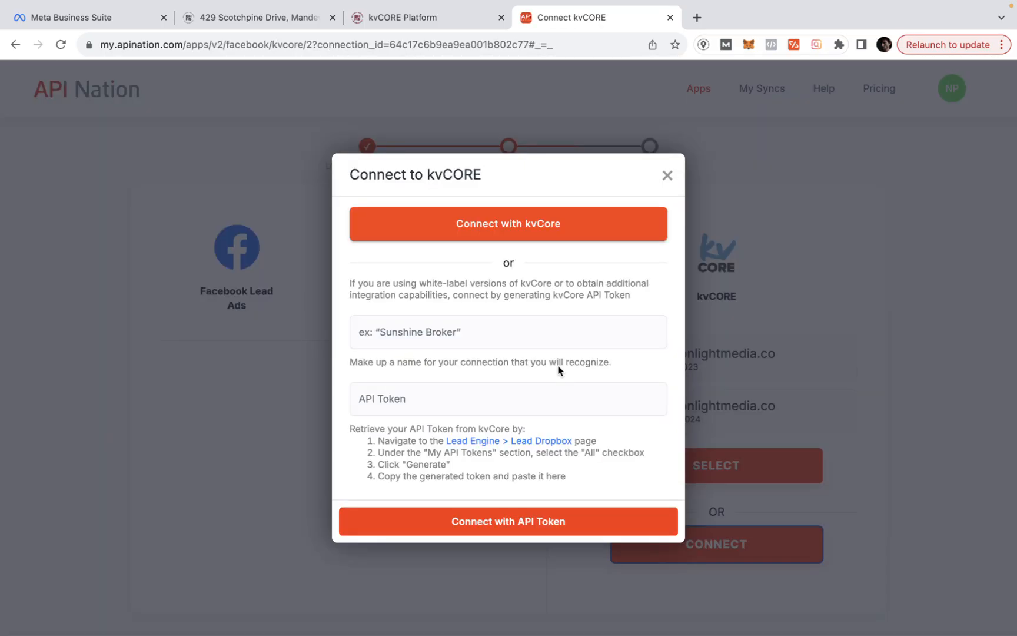
left_click(669, 175)
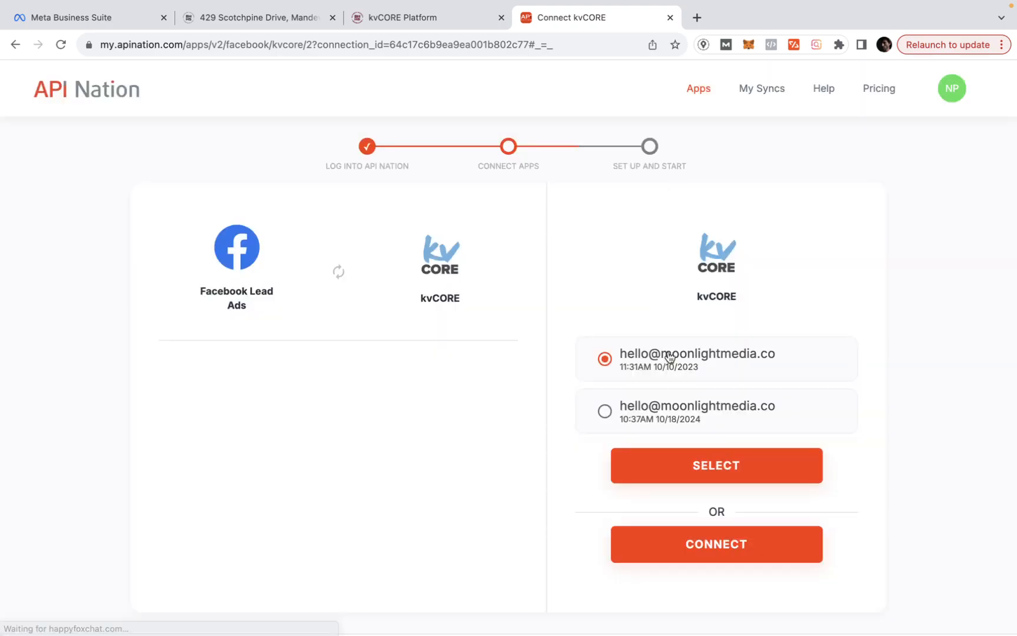
left_click(665, 467)
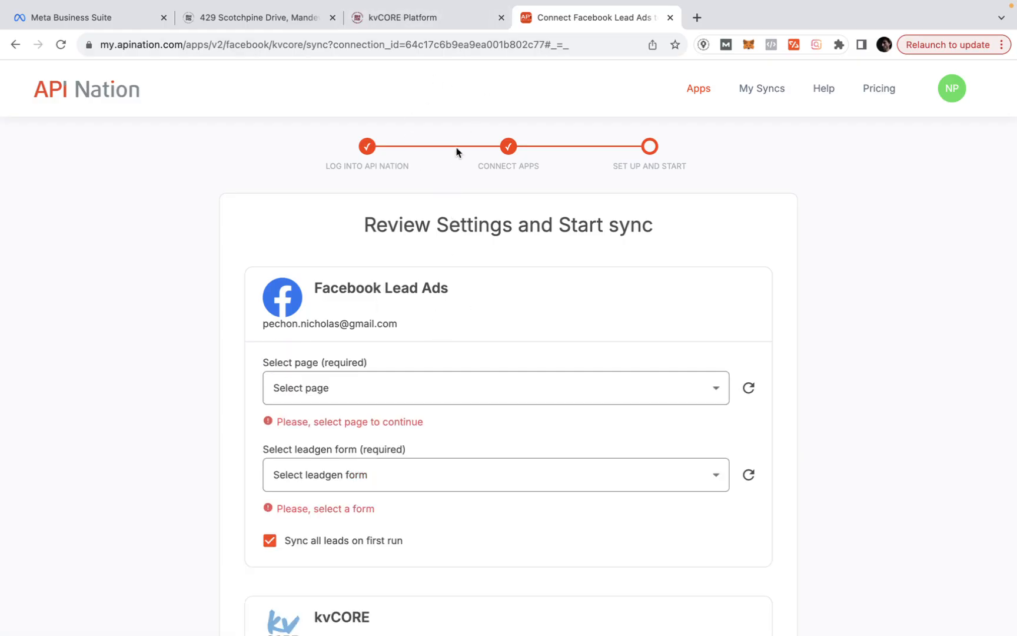
- Select the realtor team's Facebook page as the lead source
left_click(328, 388)
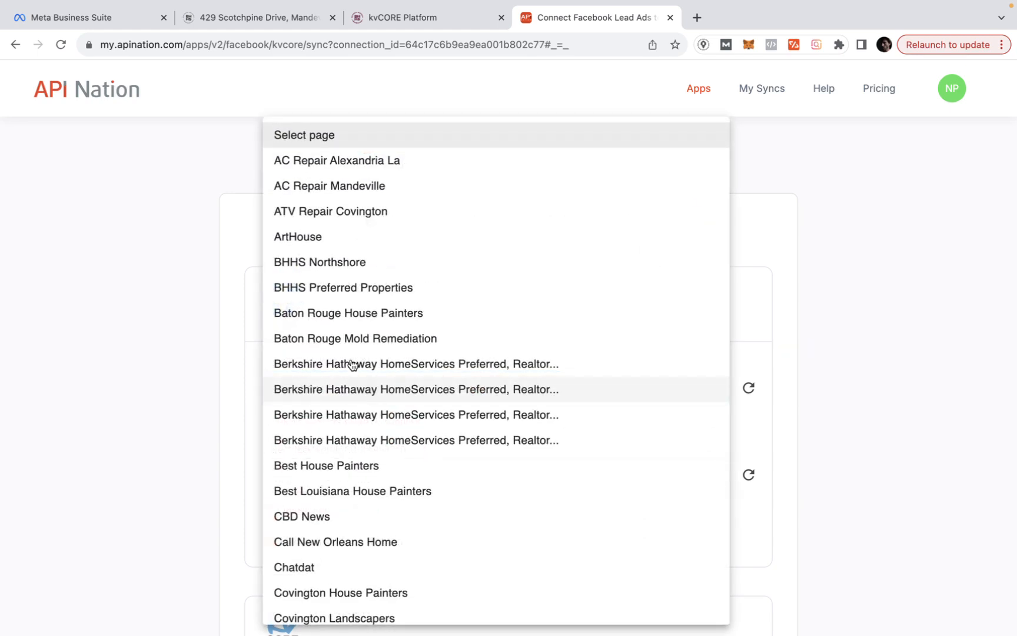
scroll(375, 361, "down", 3)
scroll(374, 361, "down", 5)
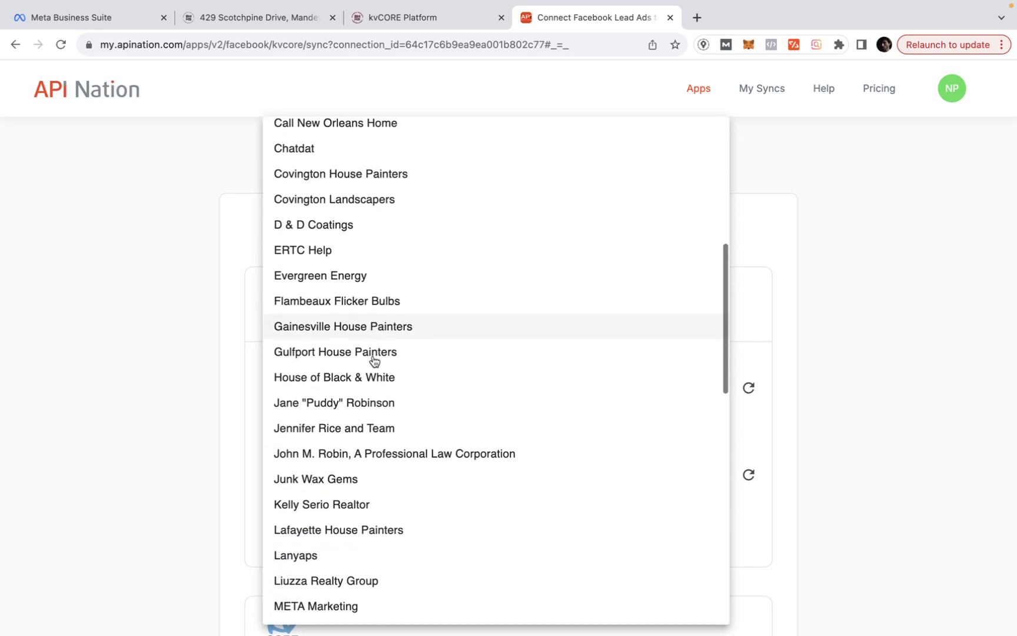
left_click(340, 415)
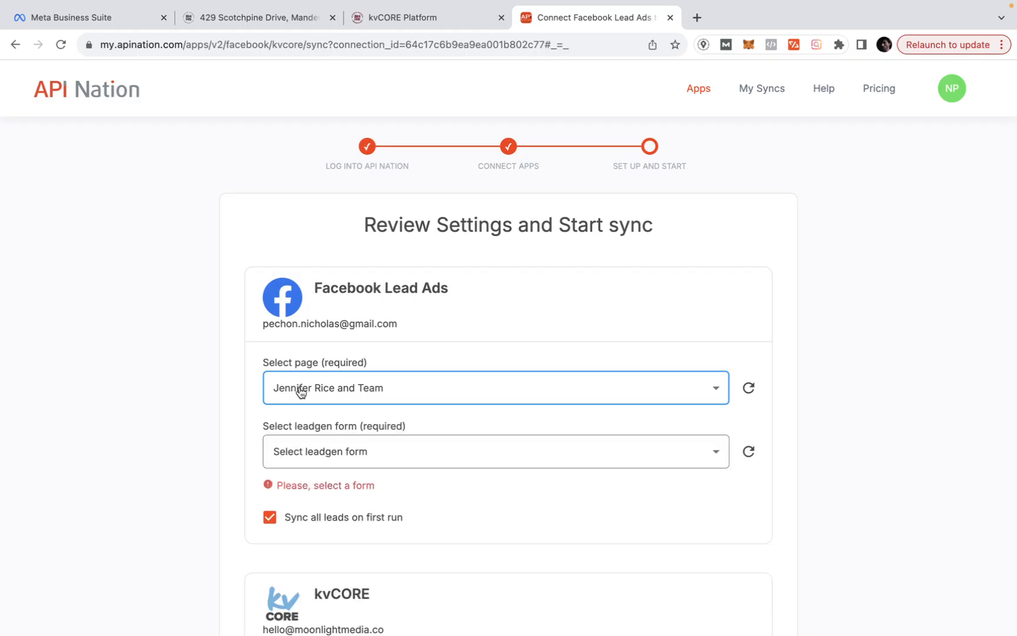
scroll(303, 456, "down", 2)
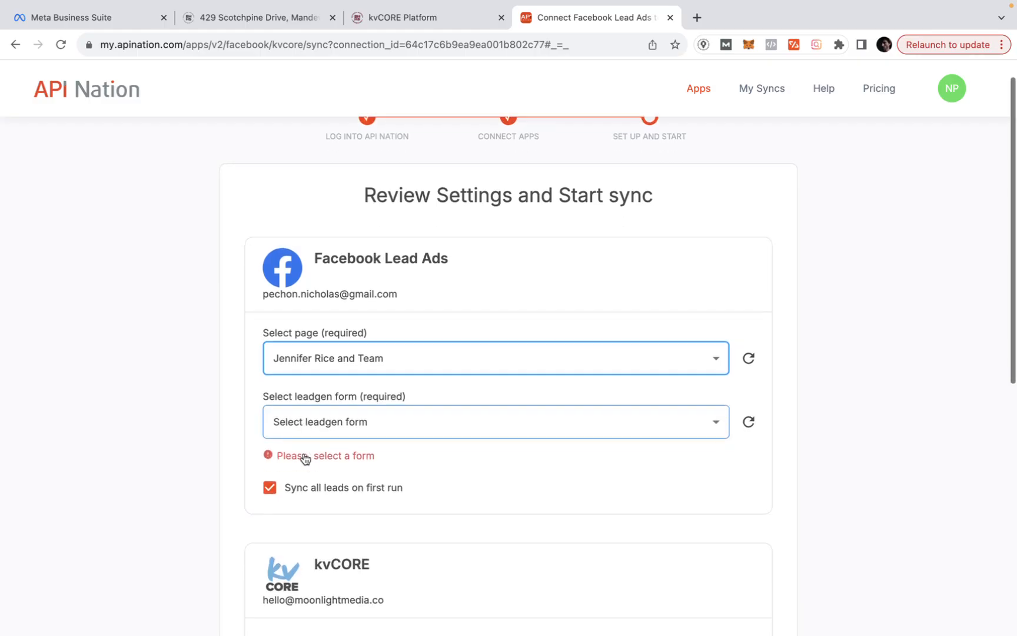
left_click(329, 391)
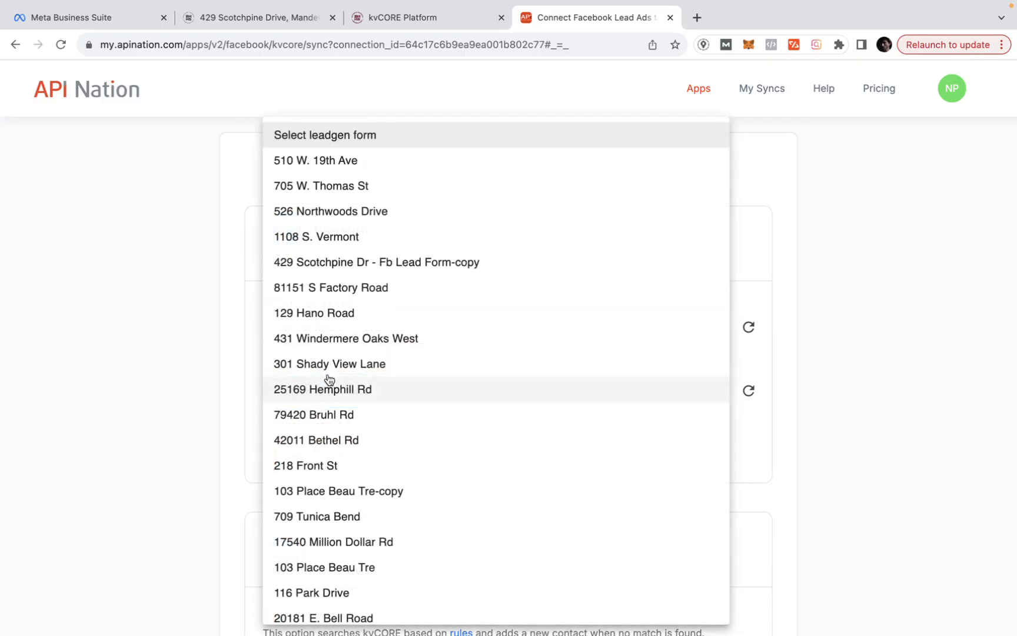
left_click(312, 264)
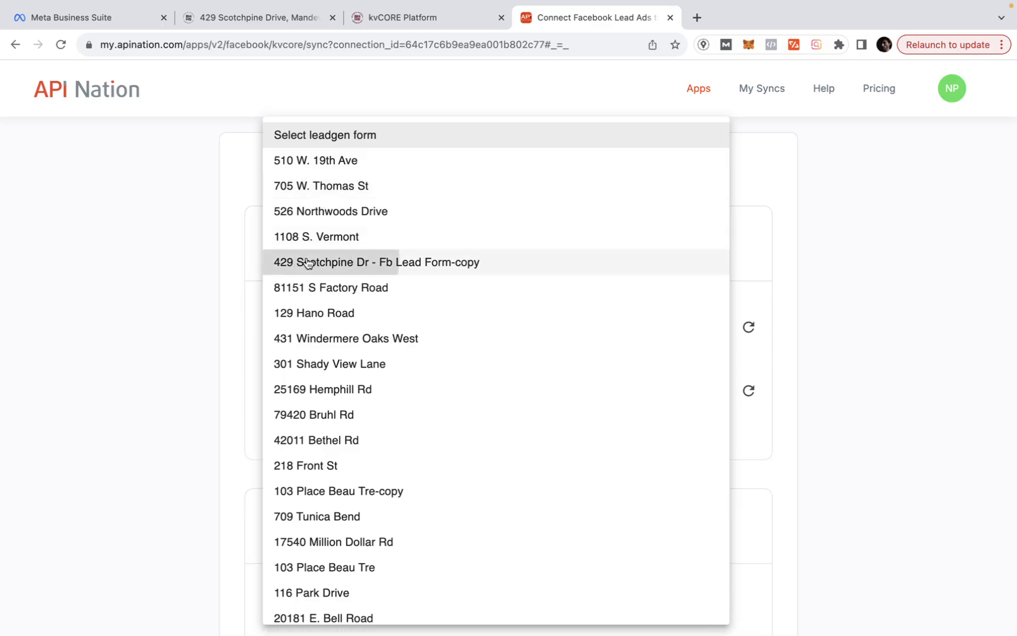
scroll(163, 412, "down", 5)
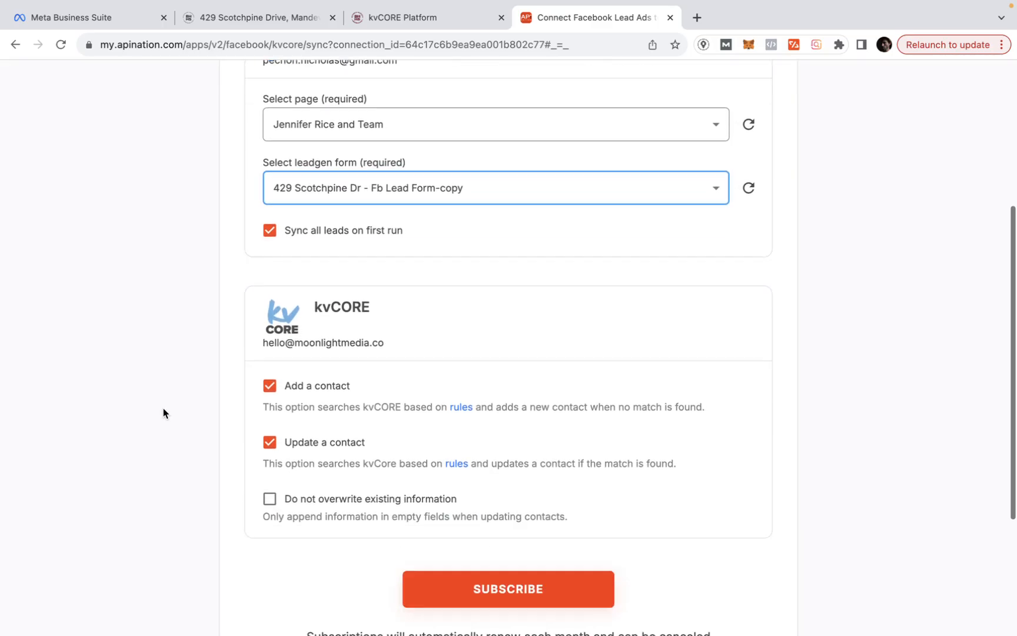
scroll(163, 412, "down", 2)
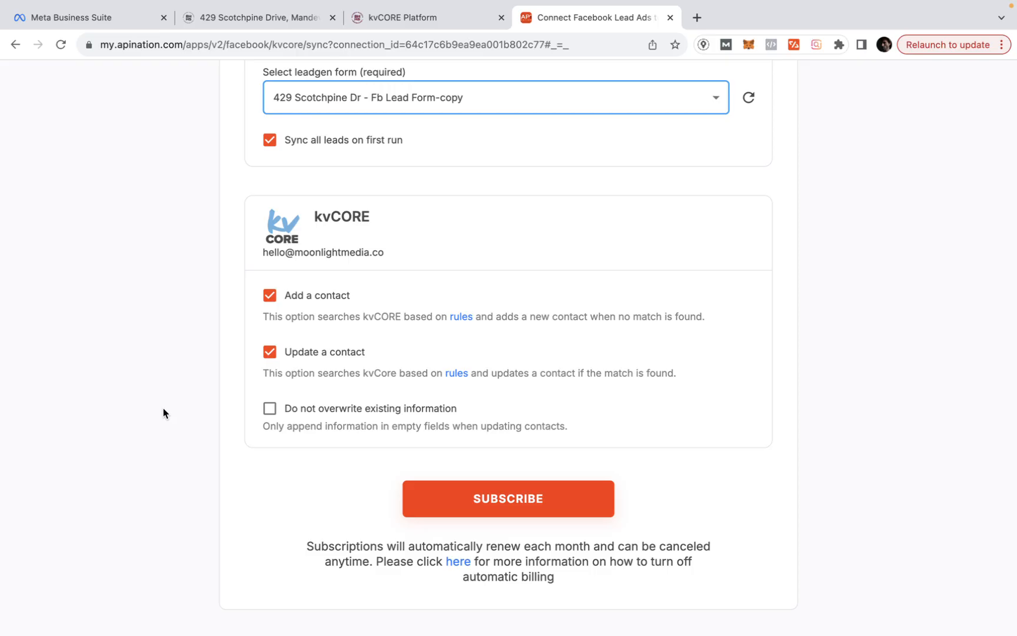
scroll(163, 412, "up", 8)
scroll(163, 412, "down", 5)
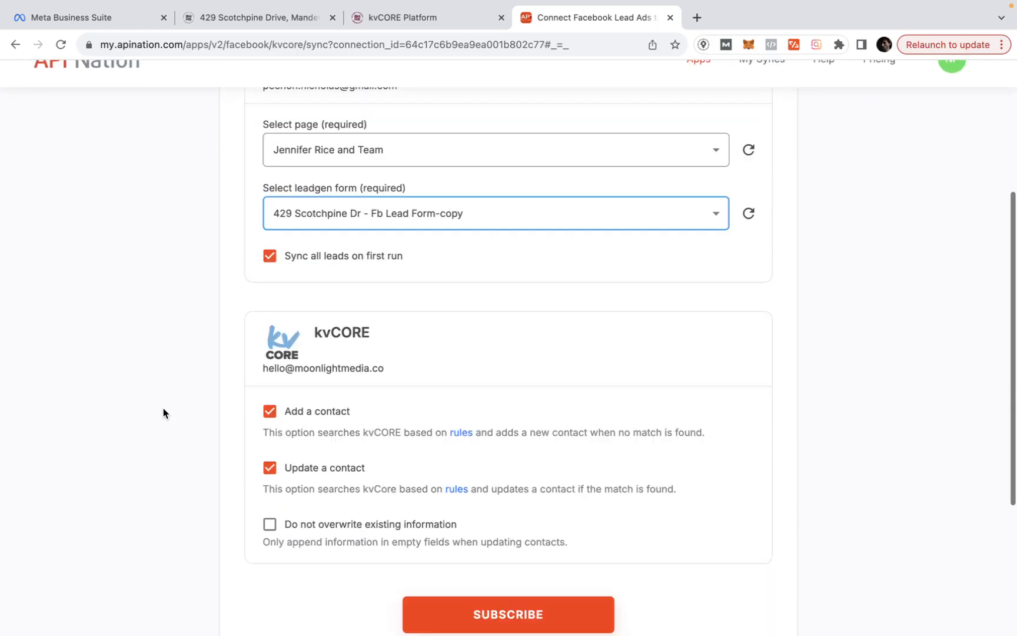
scroll(163, 413, "down", 5)
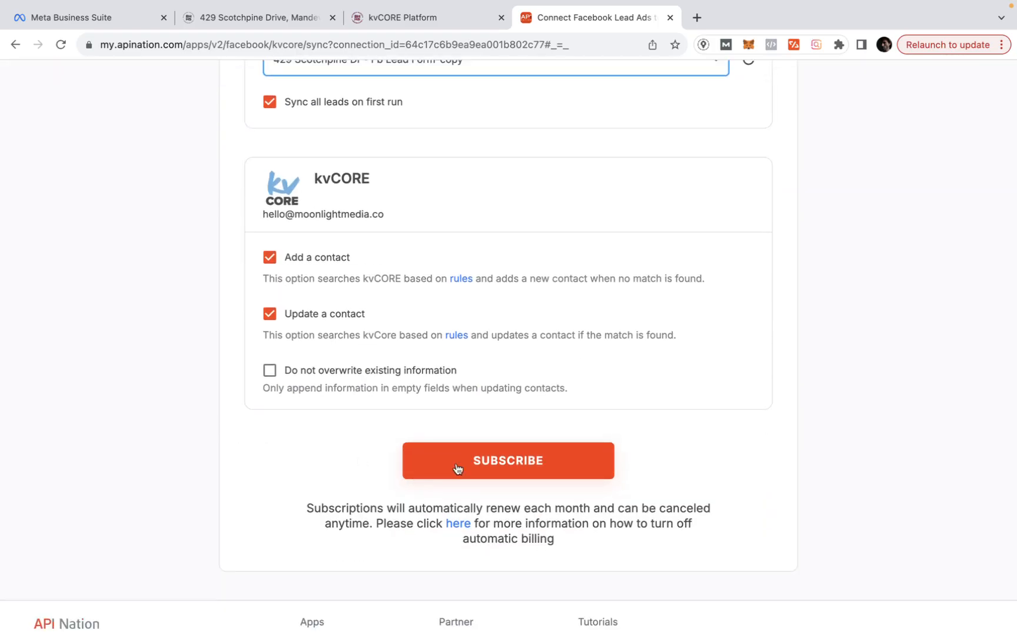
left_click(457, 468)
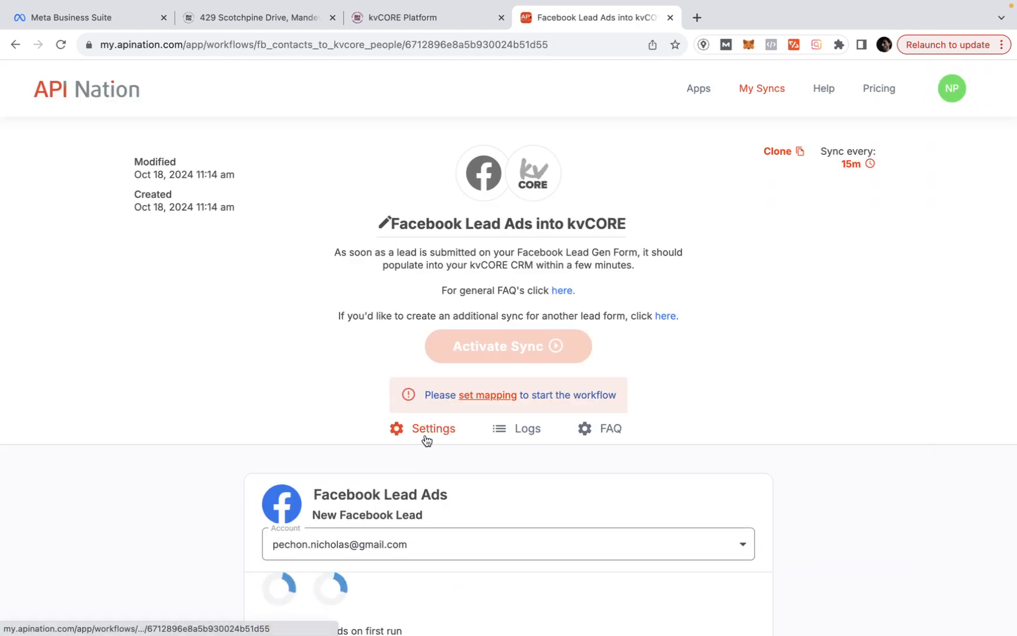
- Check the kvCORE account choices, keeping the current account
scroll(425, 435, "down", 2)
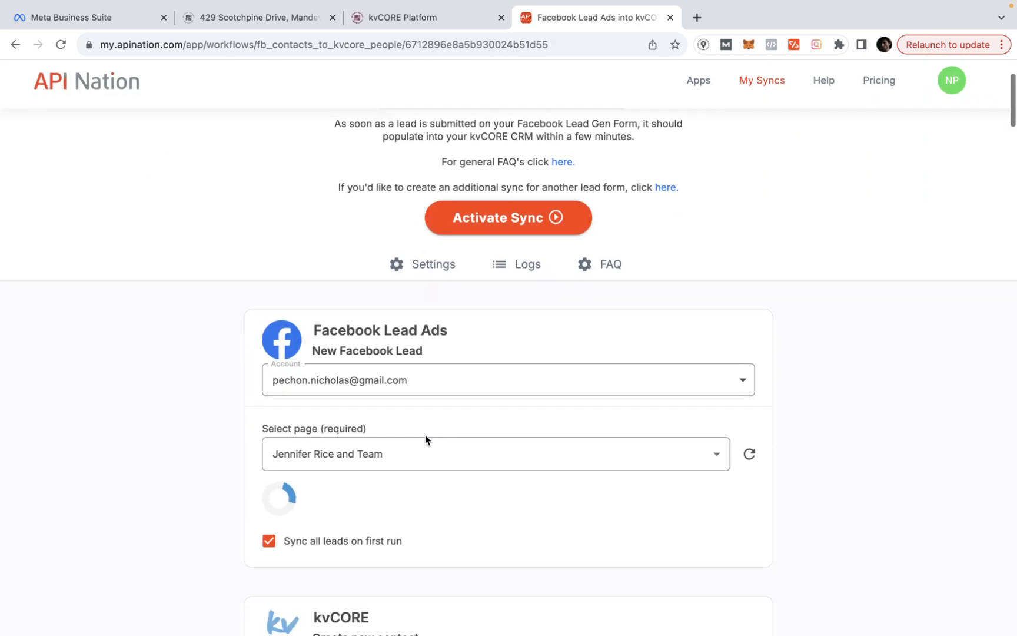
scroll(425, 435, "down", 3)
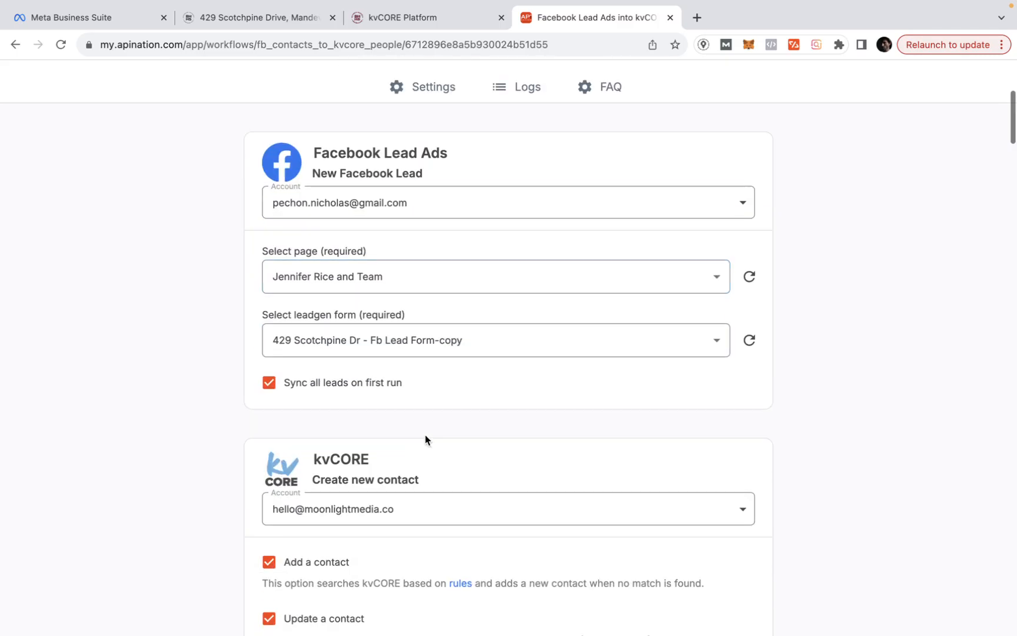
scroll(425, 436, "down", 10)
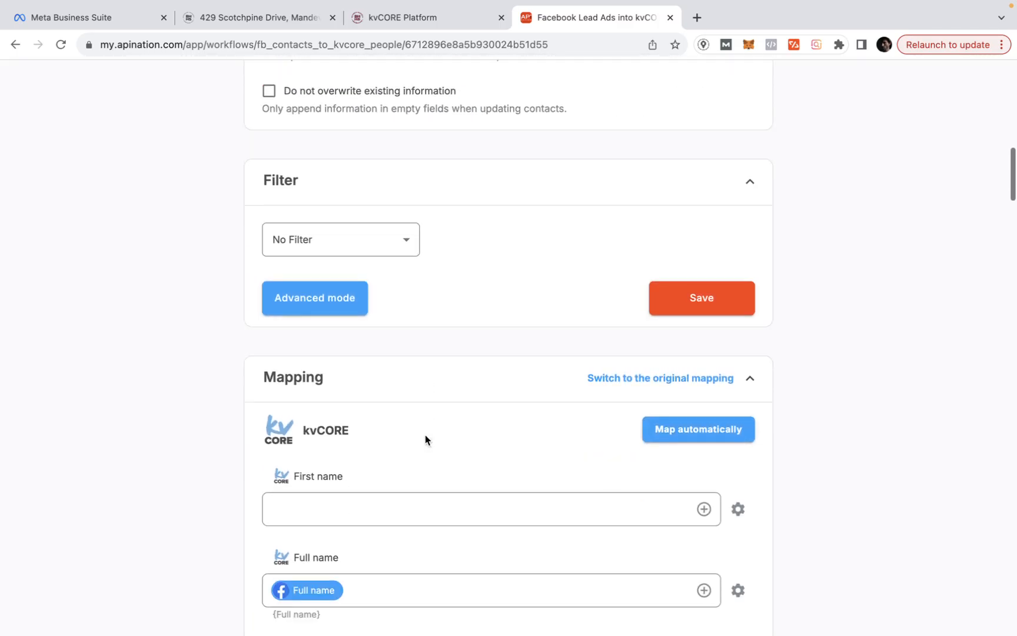
scroll(425, 435, "up", 15)
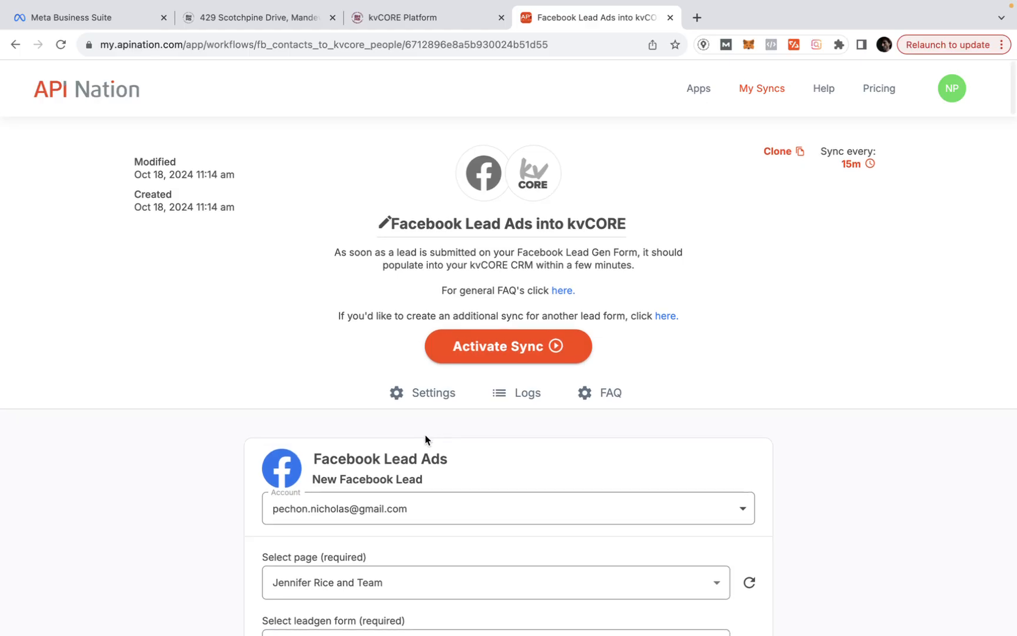
scroll(425, 439, "down", 1)
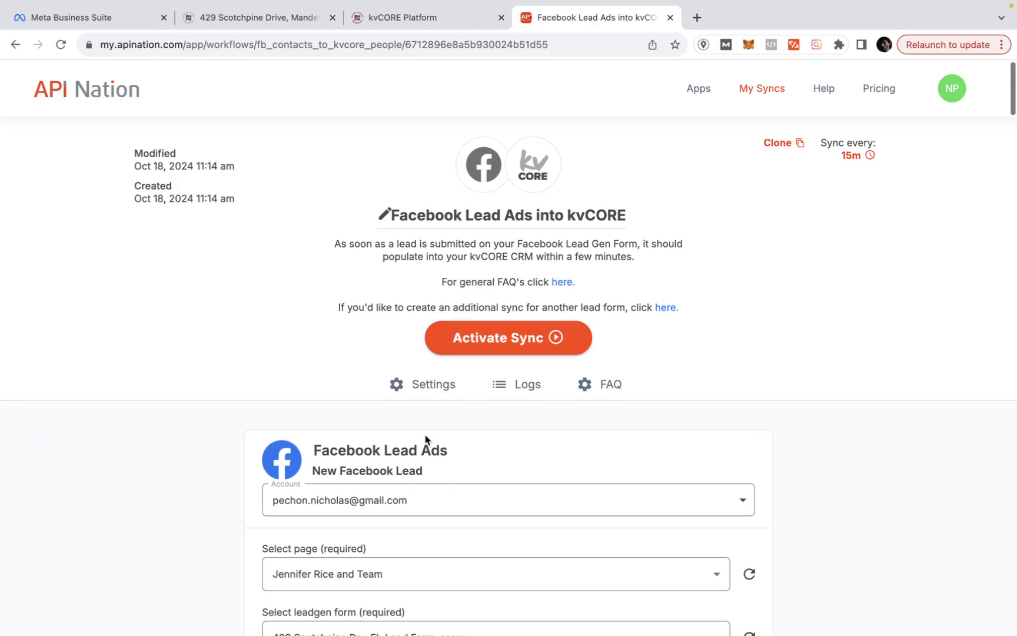
scroll(425, 434, "down", 3)
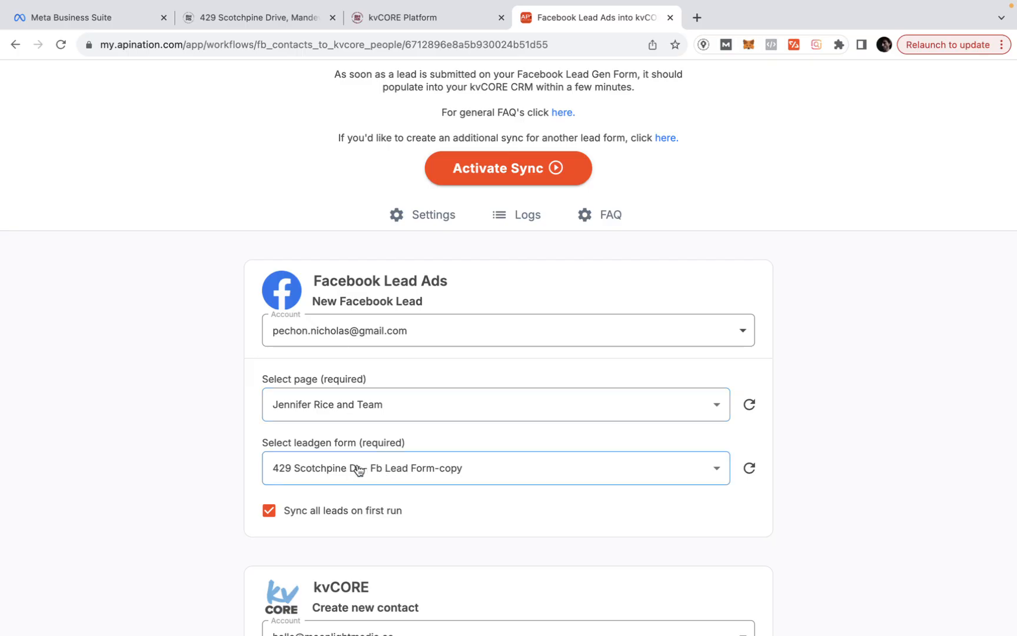
scroll(356, 471, "down", 6)
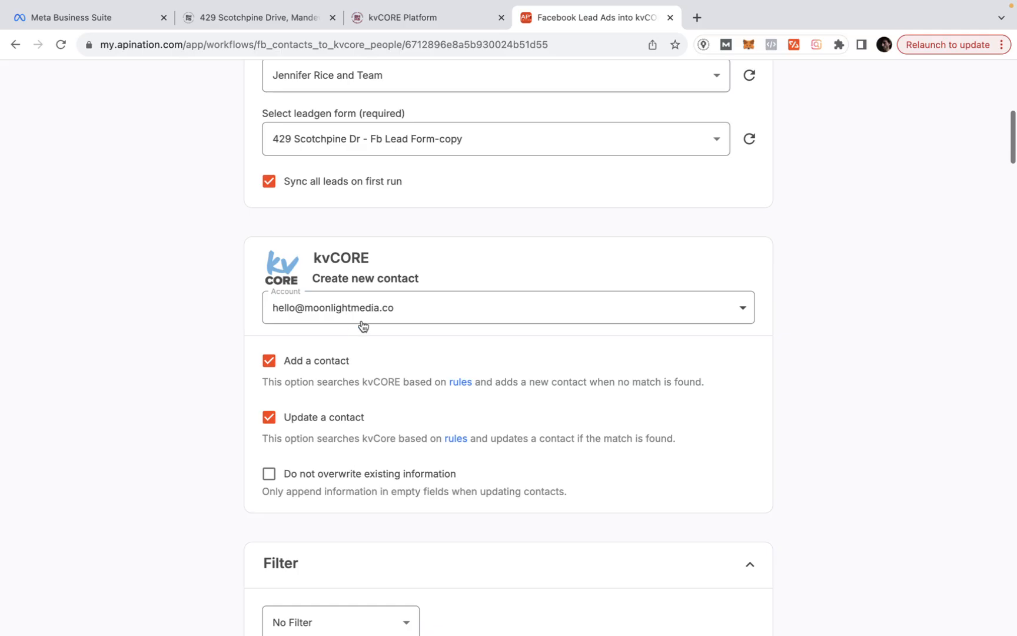
left_click(407, 311)
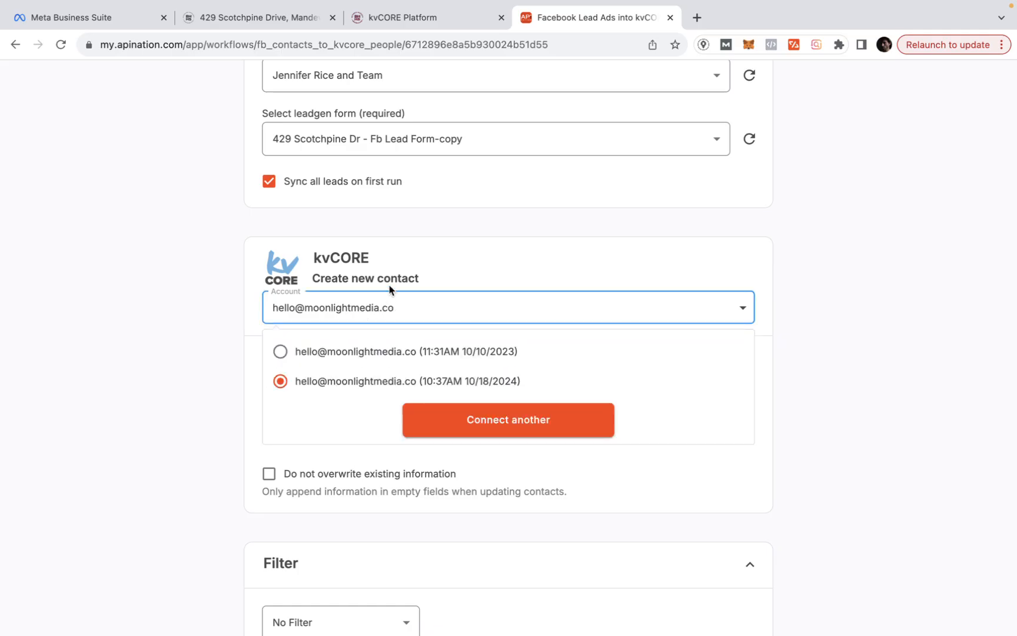
left_click(463, 273)
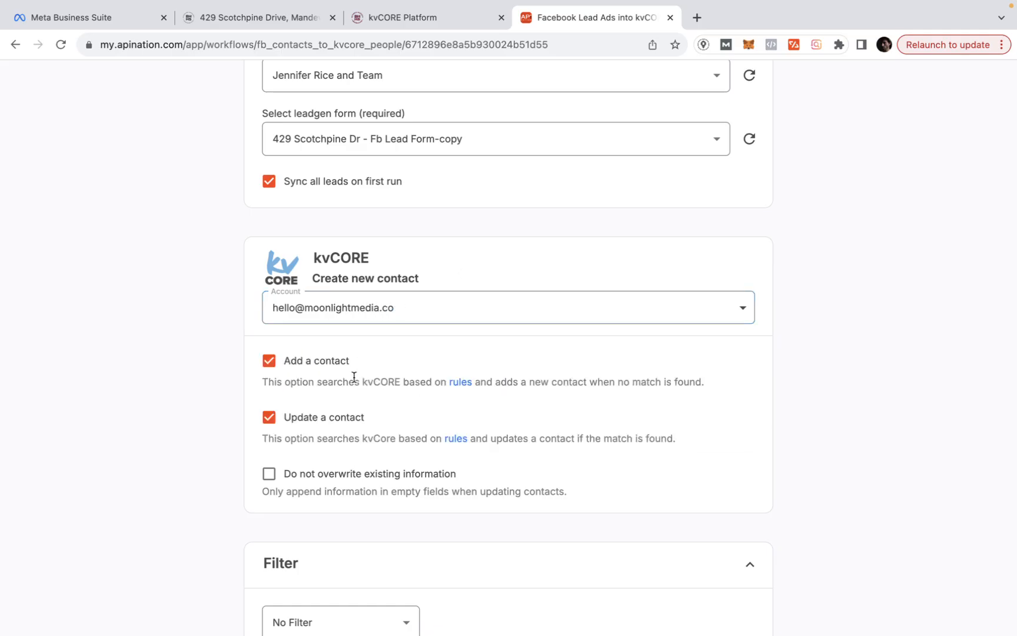
- Review the contact name and contact mapping fields for kvCORE
scroll(354, 376, "down", 6)
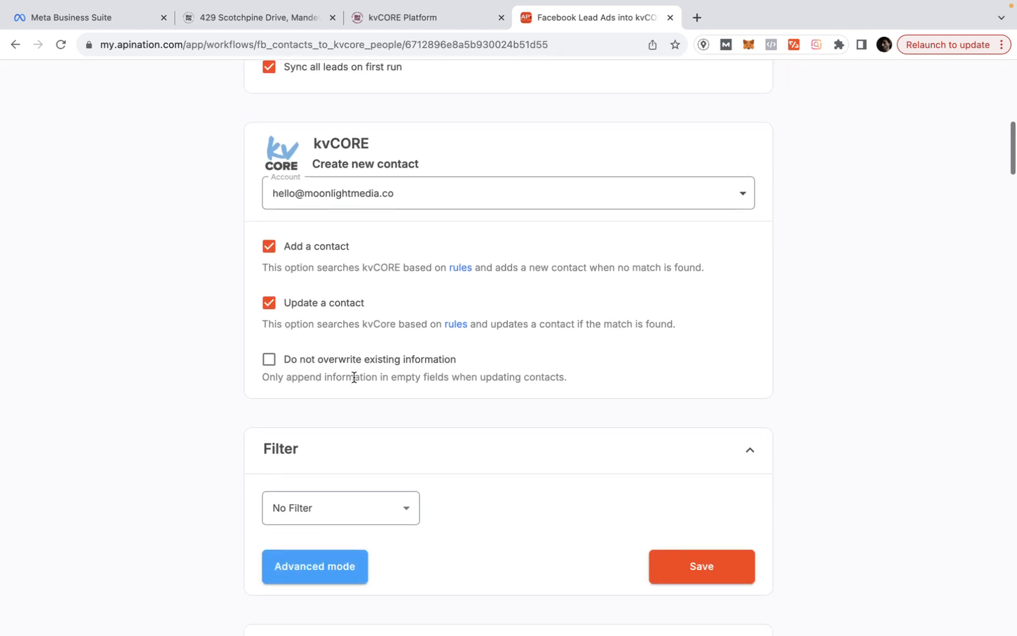
scroll(355, 382, "down", 4)
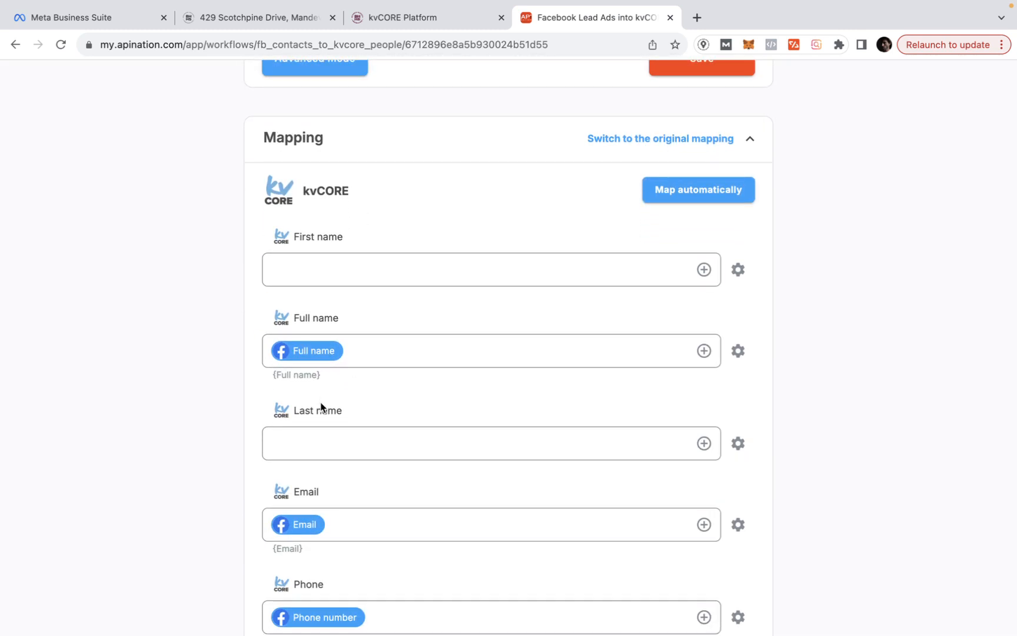
left_click(323, 447)
scroll(324, 433, "down", 1)
scroll(323, 433, "down", 1)
scroll(323, 433, "up", 1)
scroll(323, 432, "down", 2)
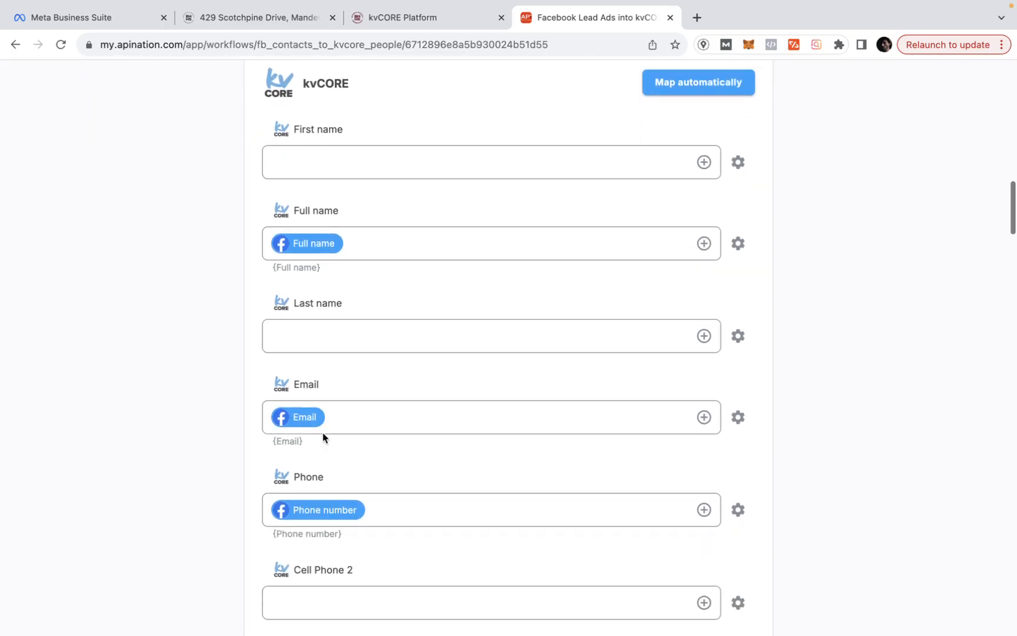
left_click(323, 433)
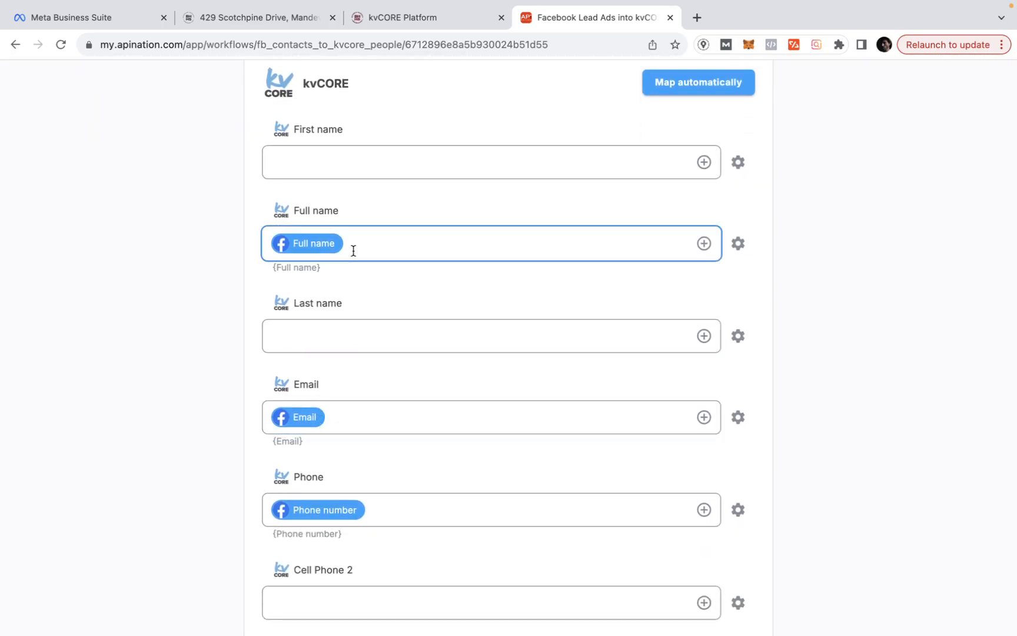
scroll(373, 409, "down", 1)
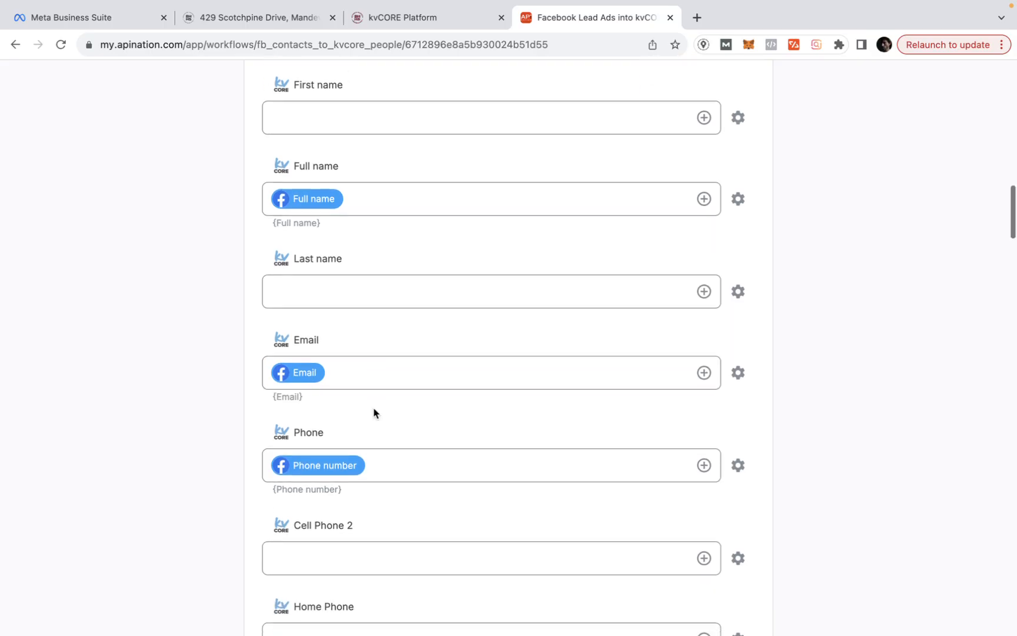
scroll(402, 470, "down", 10)
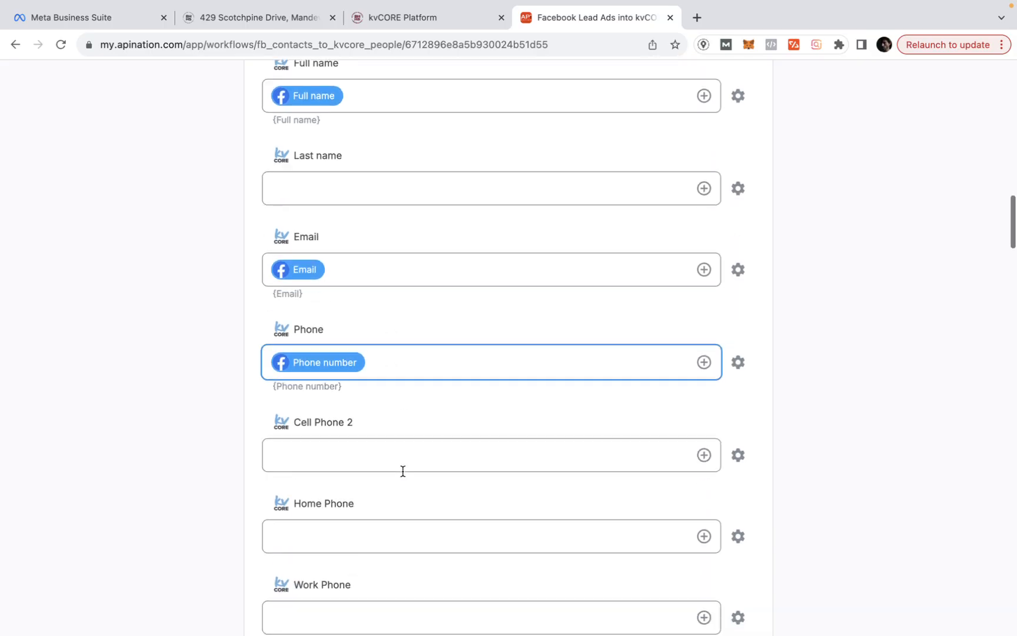
scroll(403, 471, "down", 6)
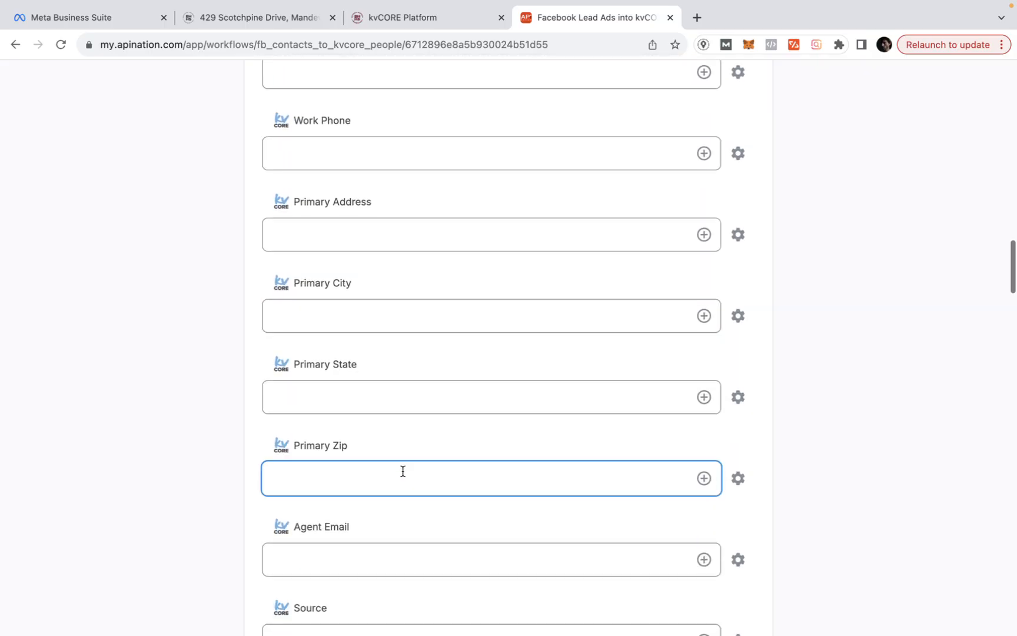
- Set the kvCORE Source field to FacebookAds
left_click(382, 459)
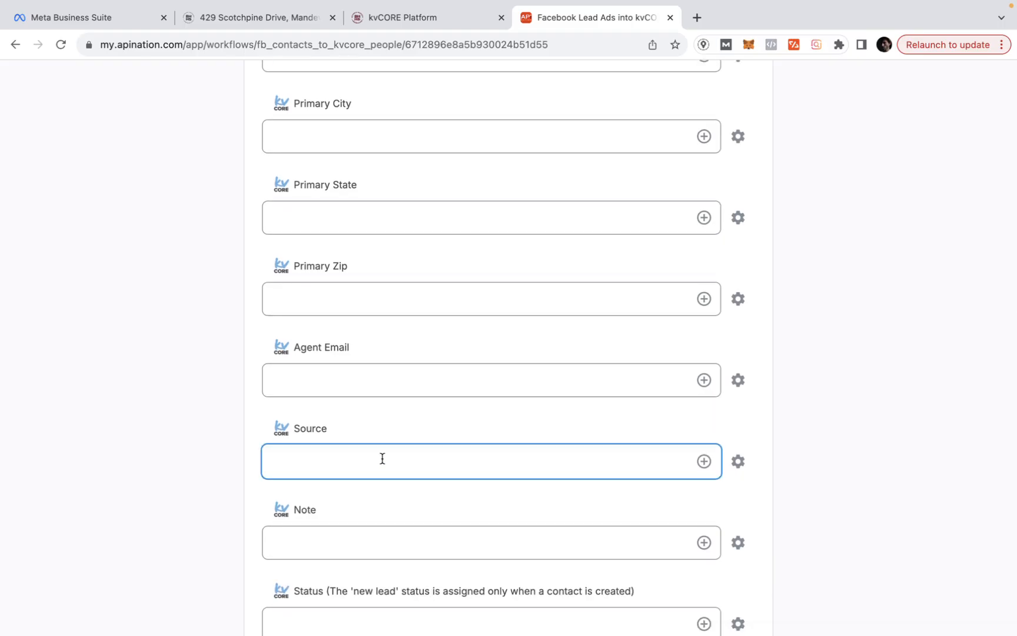
type("Mea")
key("BackSpace")
key("BackSpace")
key("BackSpace")
scroll(383, 459, "down", 2)
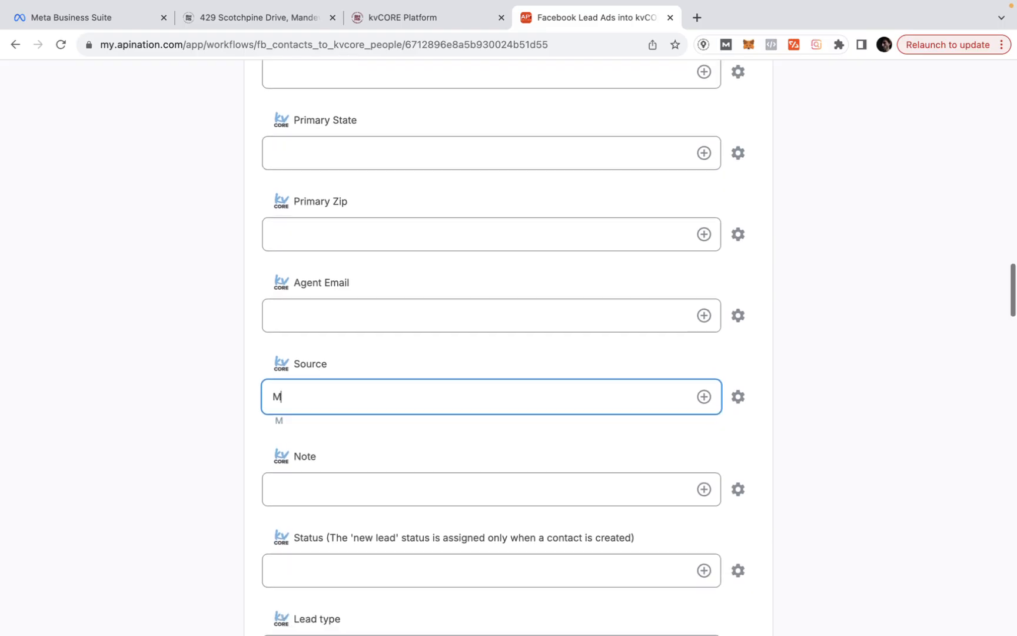
type("FacebookAds")
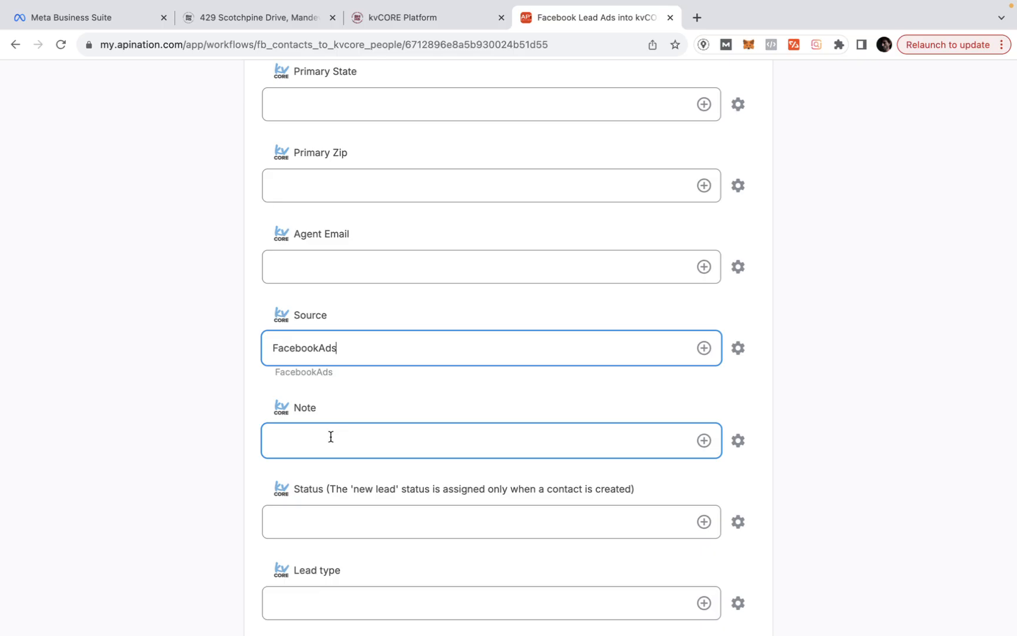
- Start entering scotchpine in the lead Note field
scroll(331, 436, "down", 5)
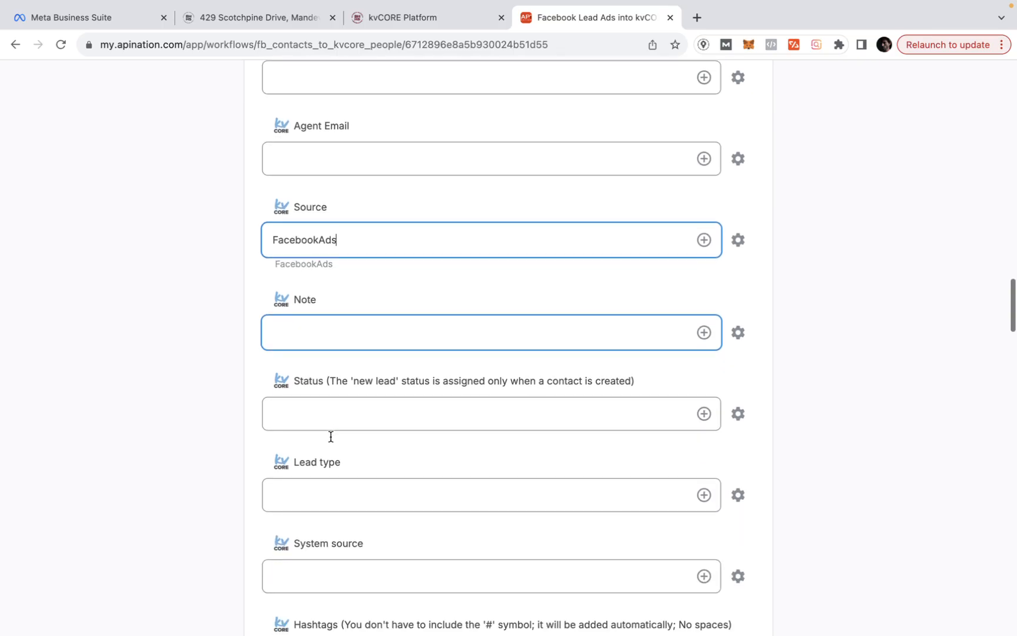
scroll(331, 442, "up", 2)
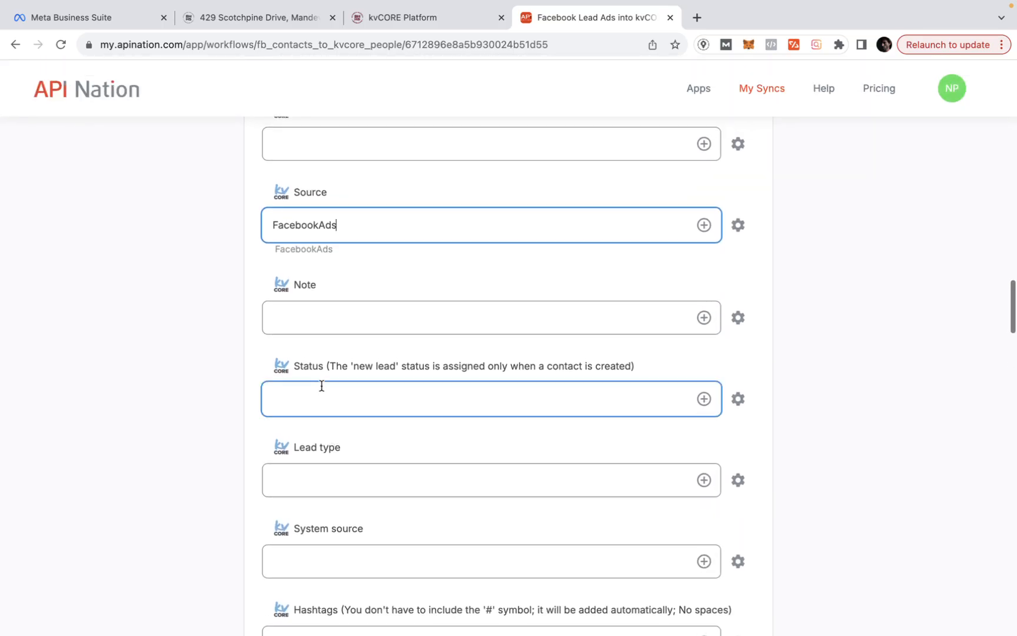
left_click(312, 318)
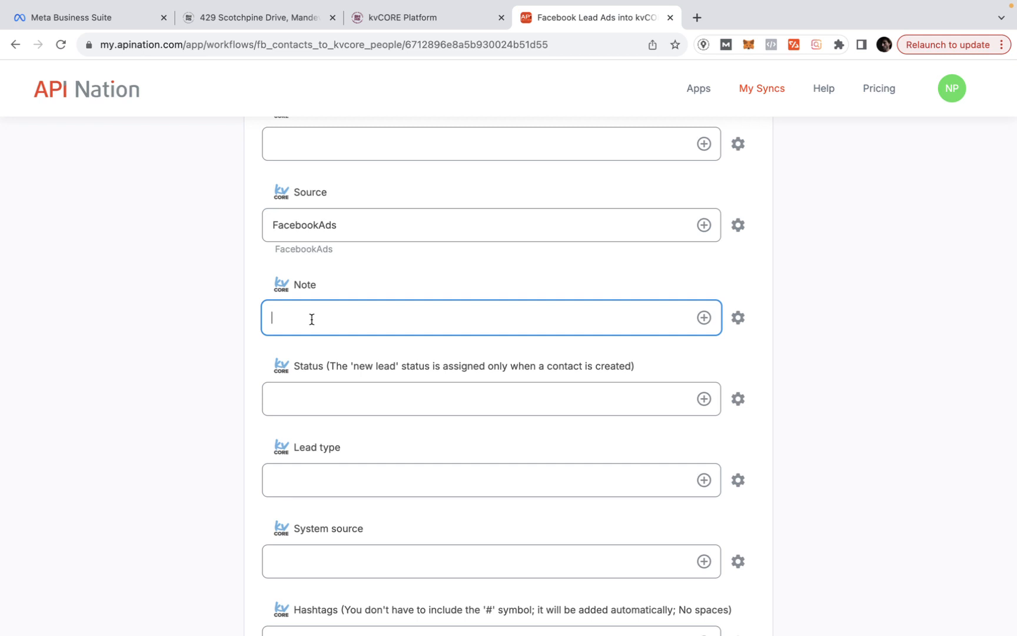
type("scot")
scroll(509, 377, "up", 1)
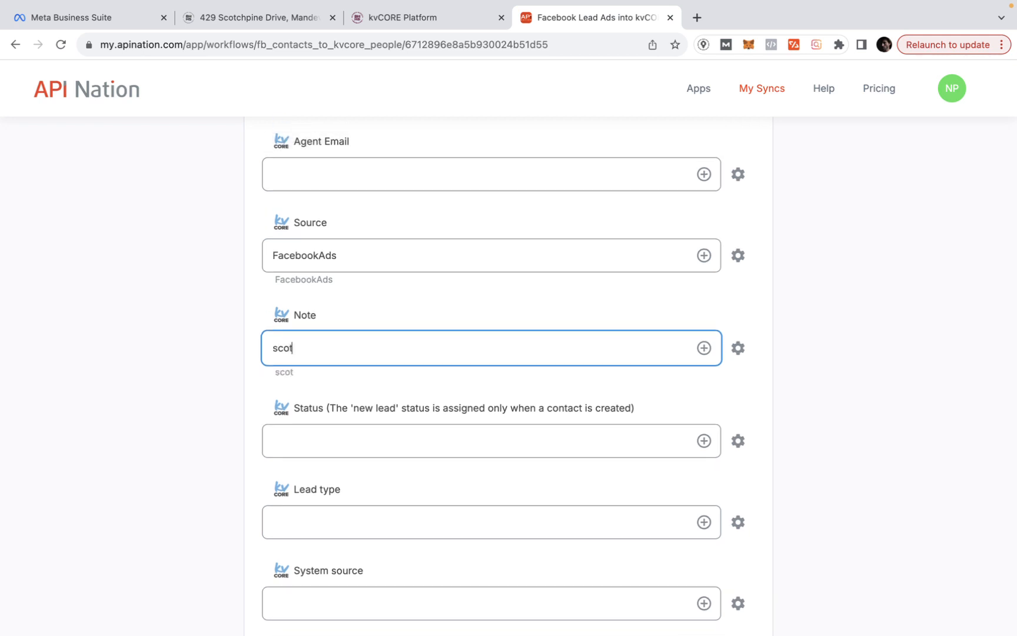
type("tchopine")
- Replace the sync title with 'scotchpine demo'
scroll(358, 283, "up", 20)
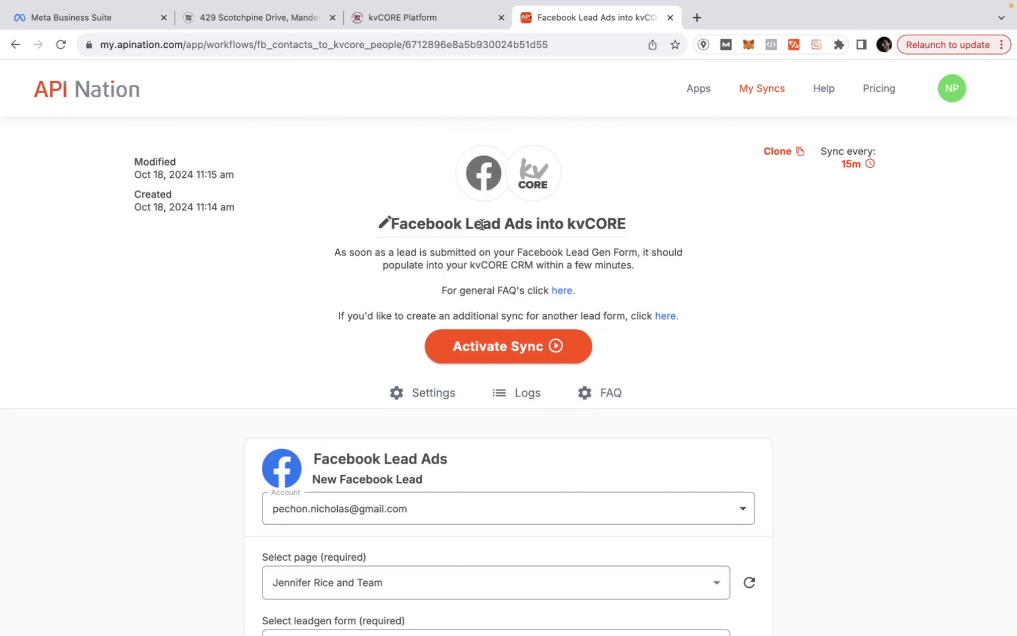
left_click(482, 225)
left_click_drag(578, 228, 391, 220)
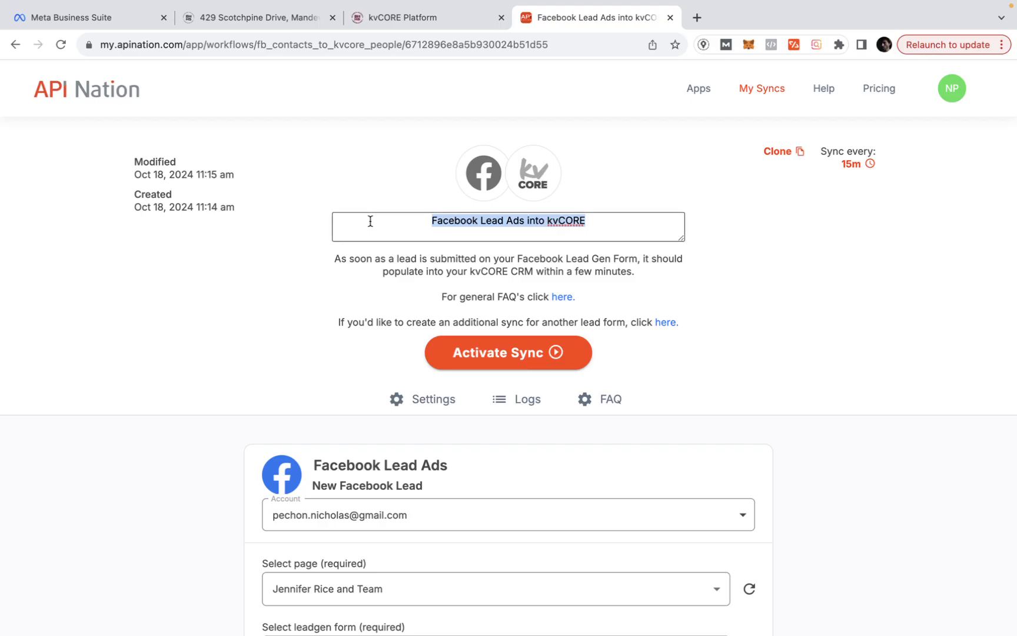
type("scotch")
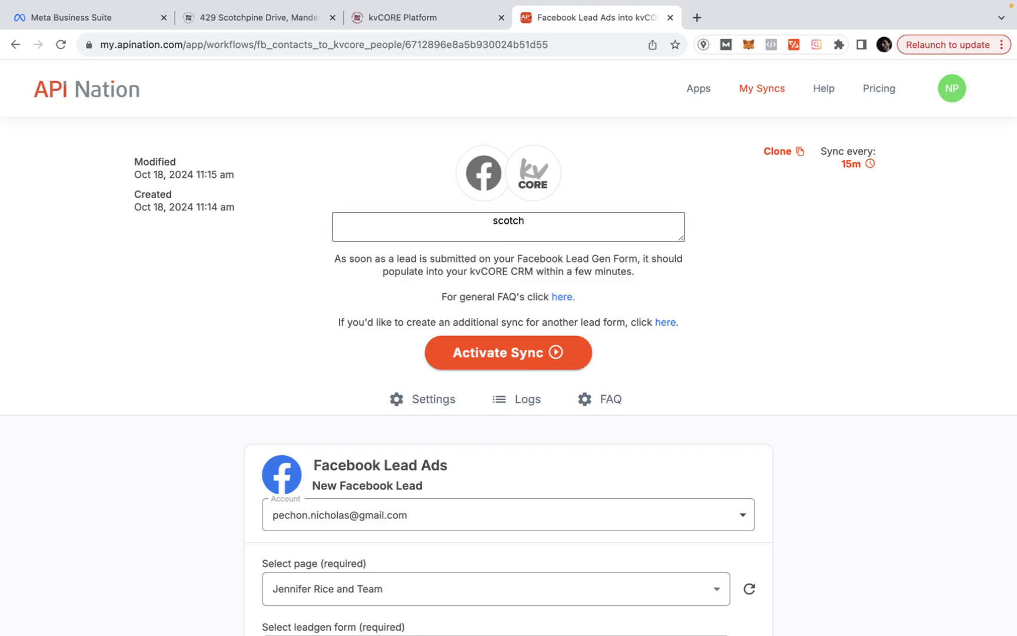
type("pine demo")
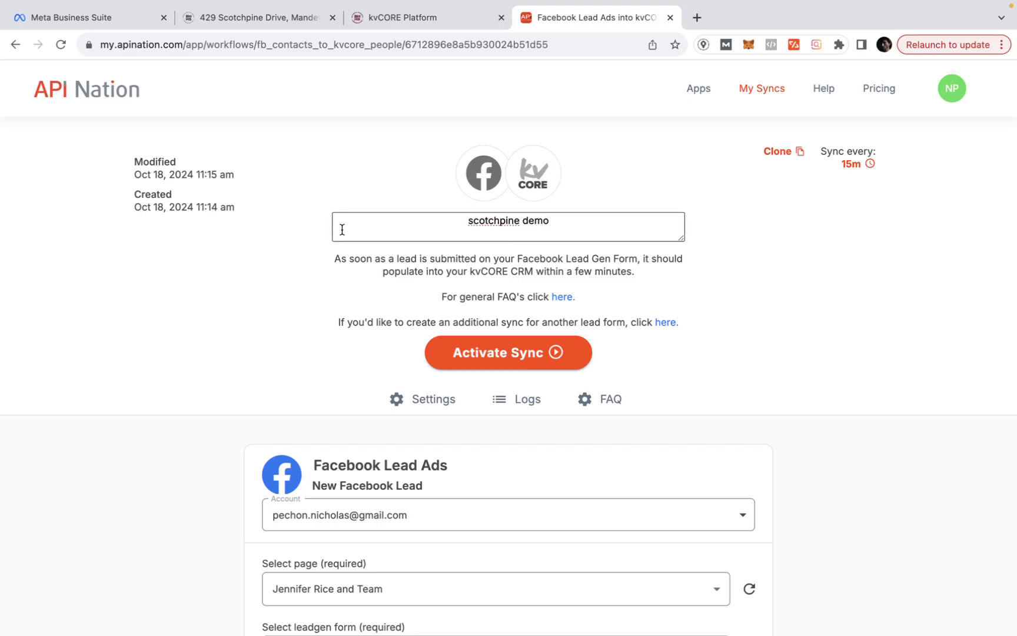
key("Return")
scroll(264, 255, "down", 15)
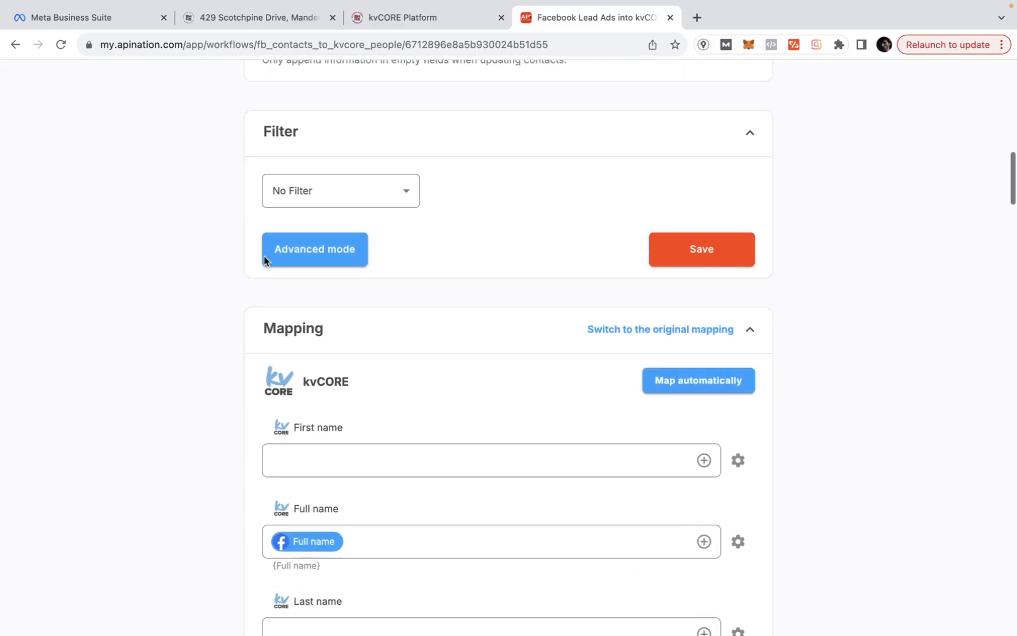
scroll(264, 255, "down", 20)
left_click(265, 256)
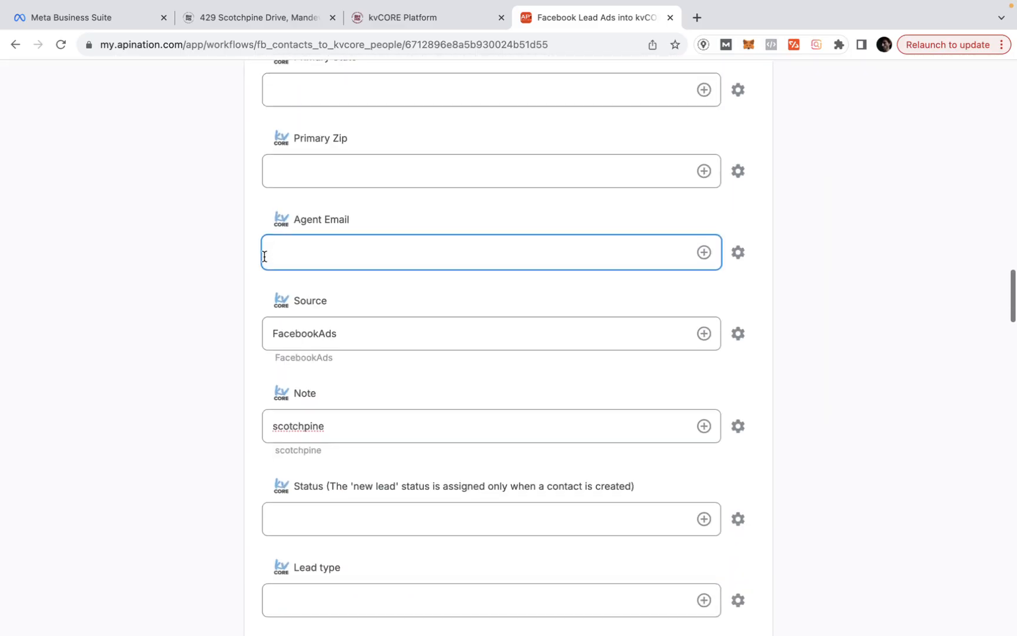
scroll(264, 256, "down", 4)
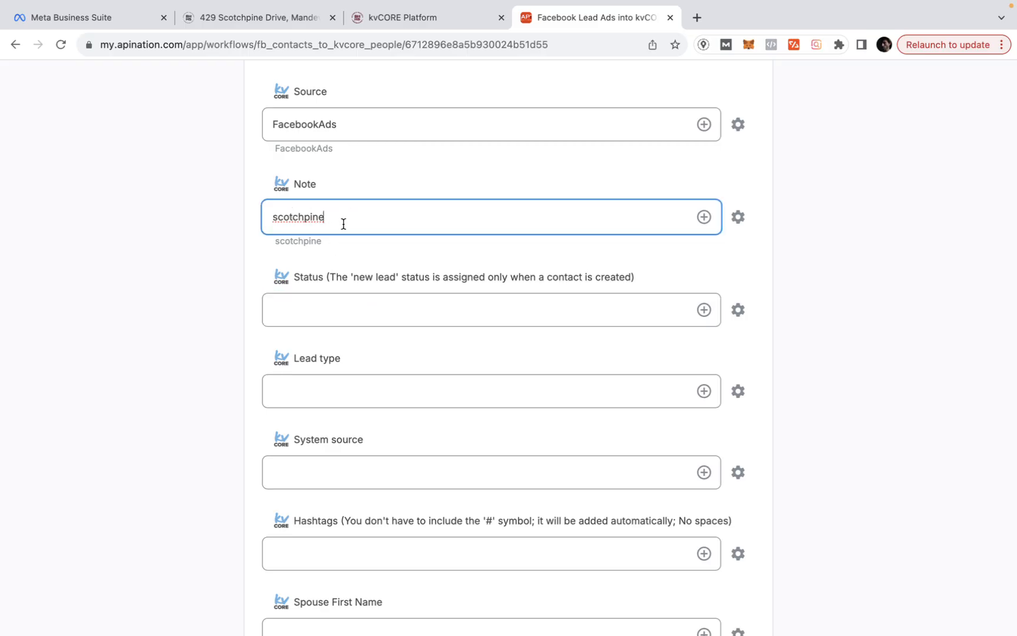
scroll(337, 246, "down", 2)
left_click(310, 431)
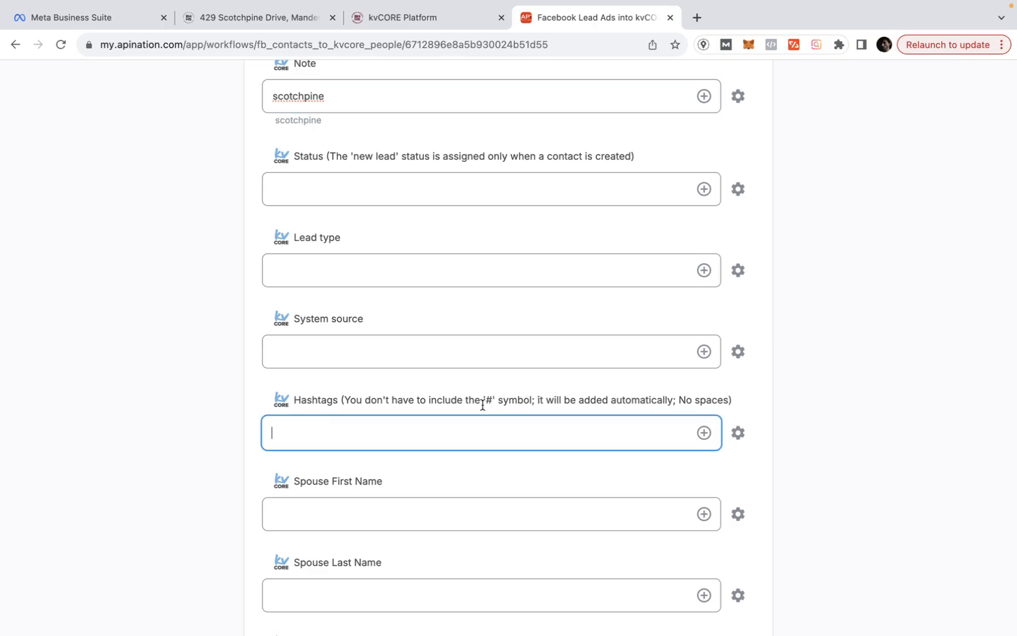
type("bu")
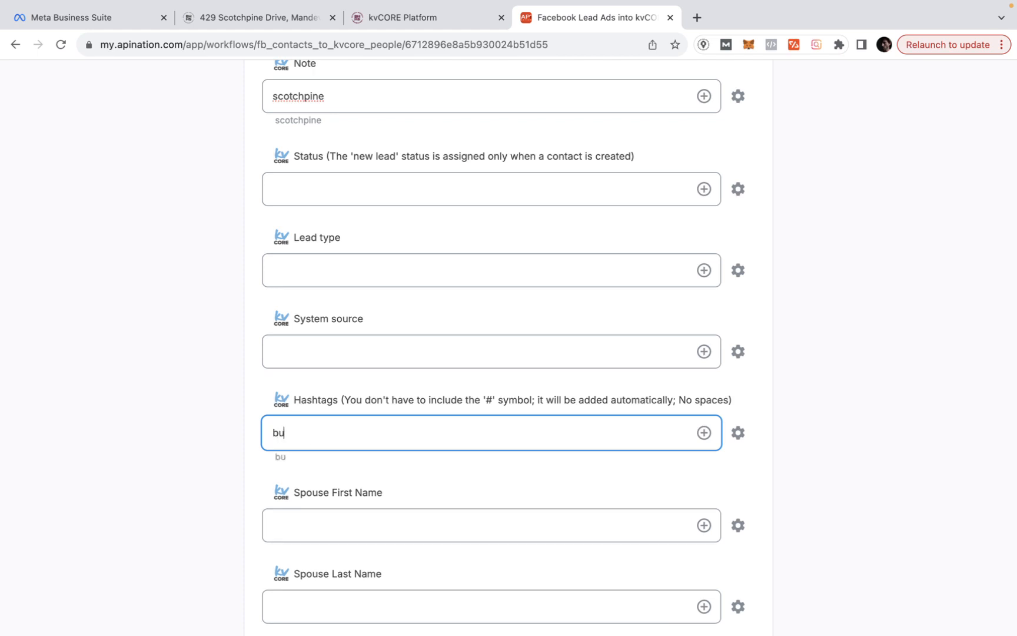
type("yer,")
scroll(509, 353, "down", 2)
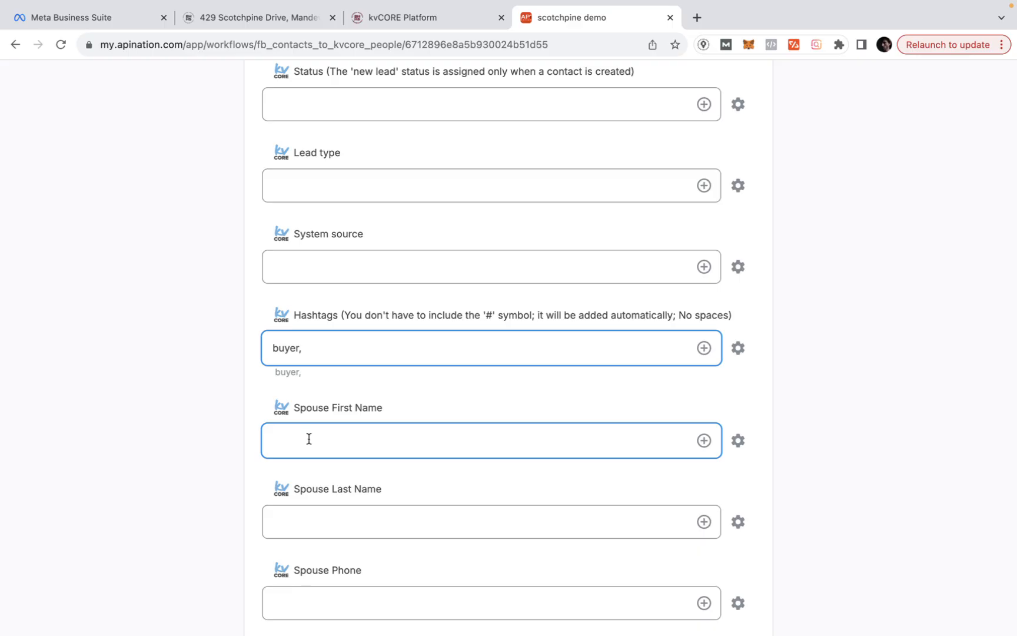
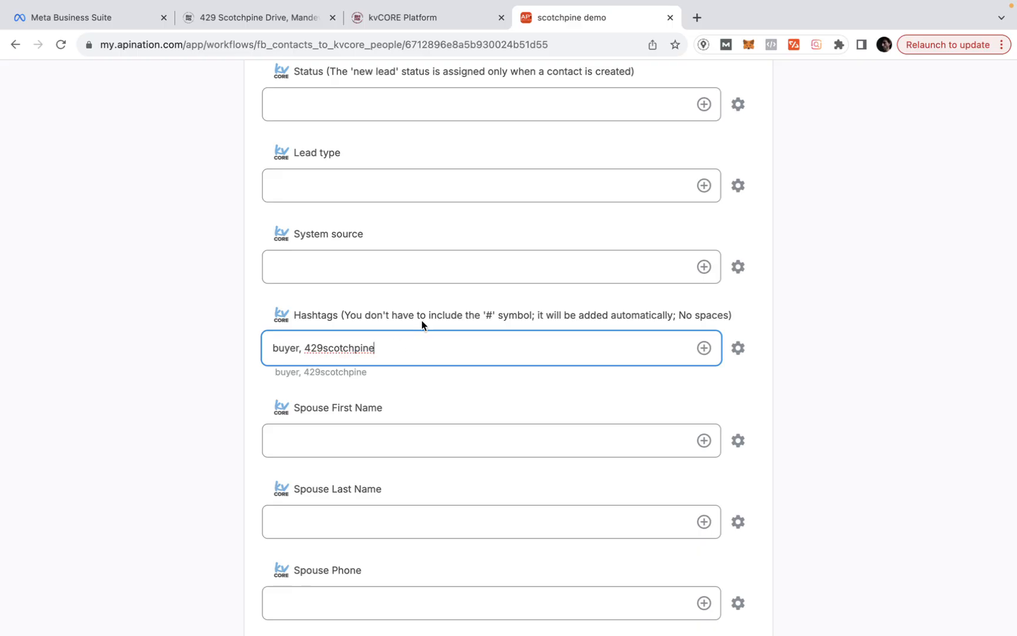
scroll(370, 354, "down", 10)
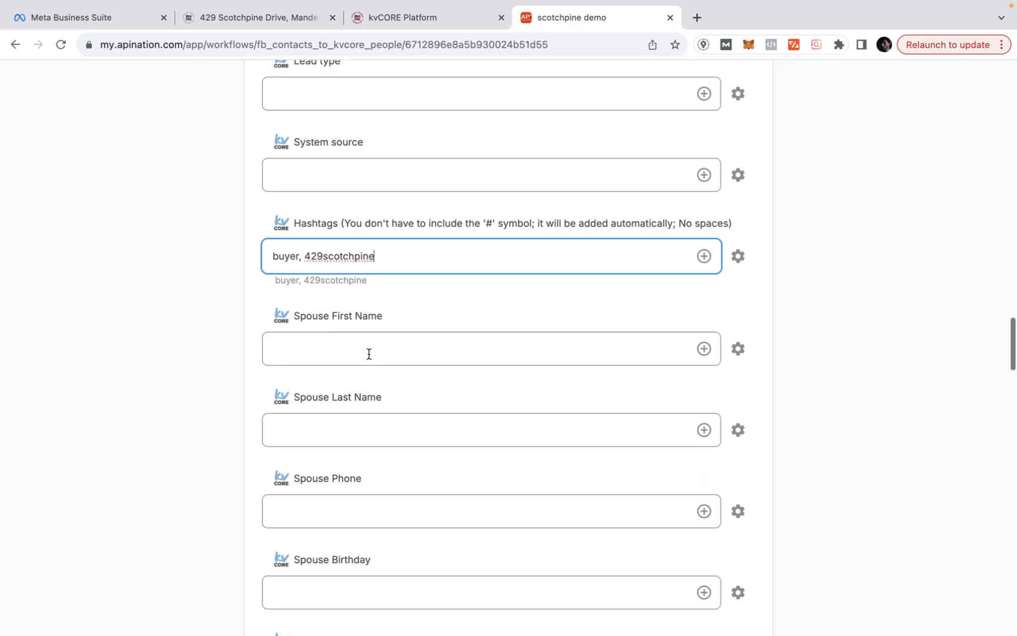
scroll(369, 354, "down", 3)
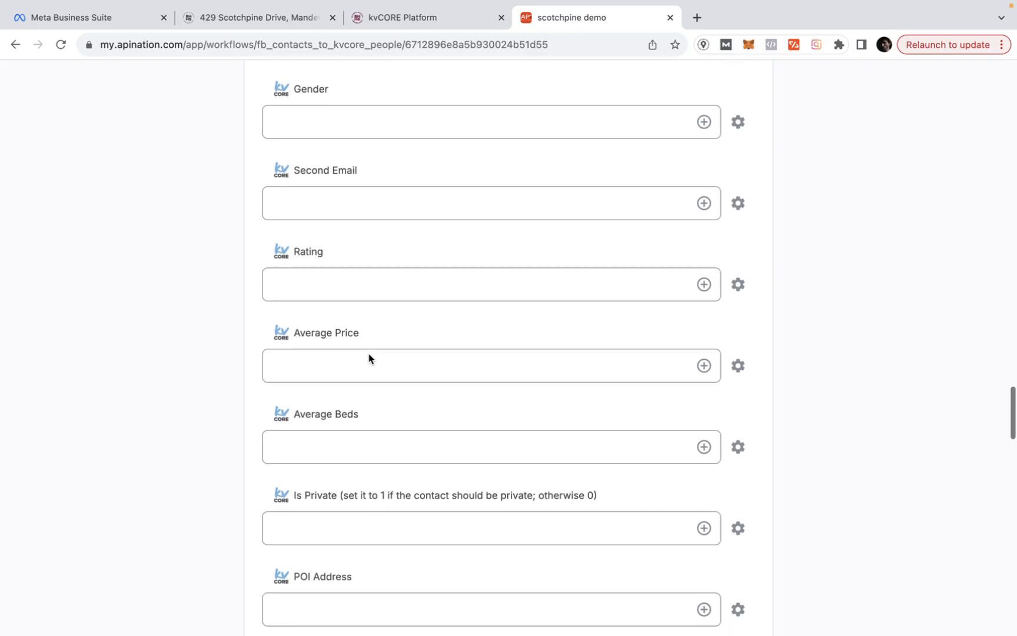
scroll(352, 419, "down", 4)
scroll(352, 420, "down", 8)
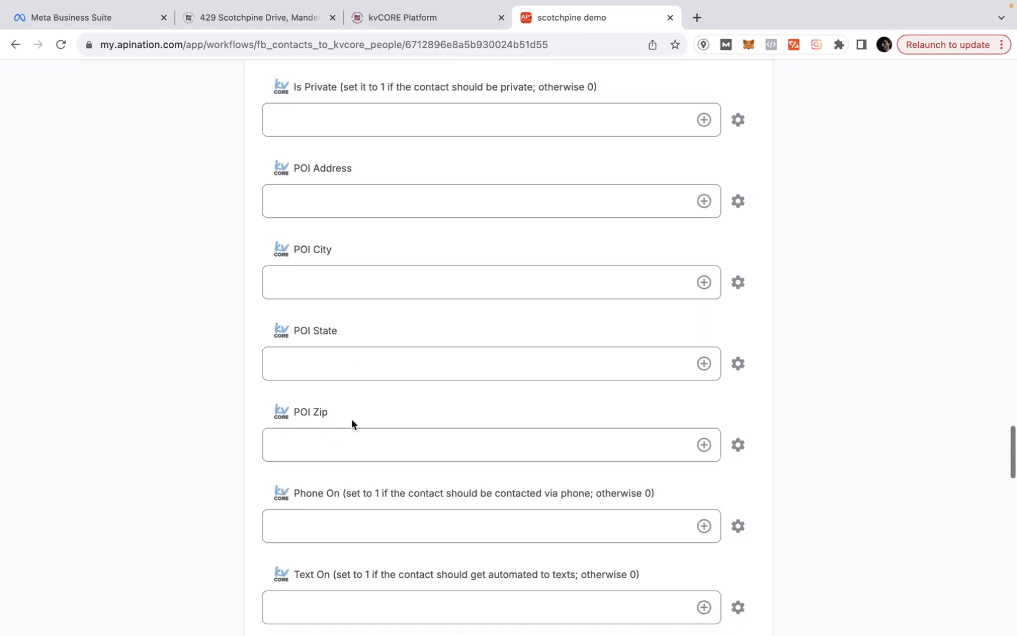
scroll(351, 422, "down", 4)
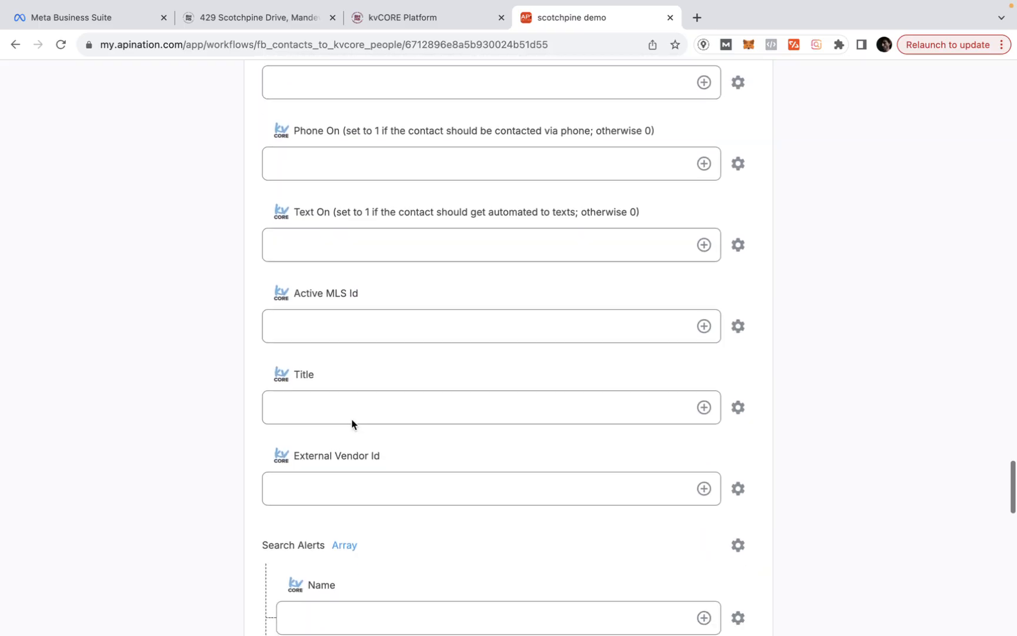
scroll(351, 422, "down", 3)
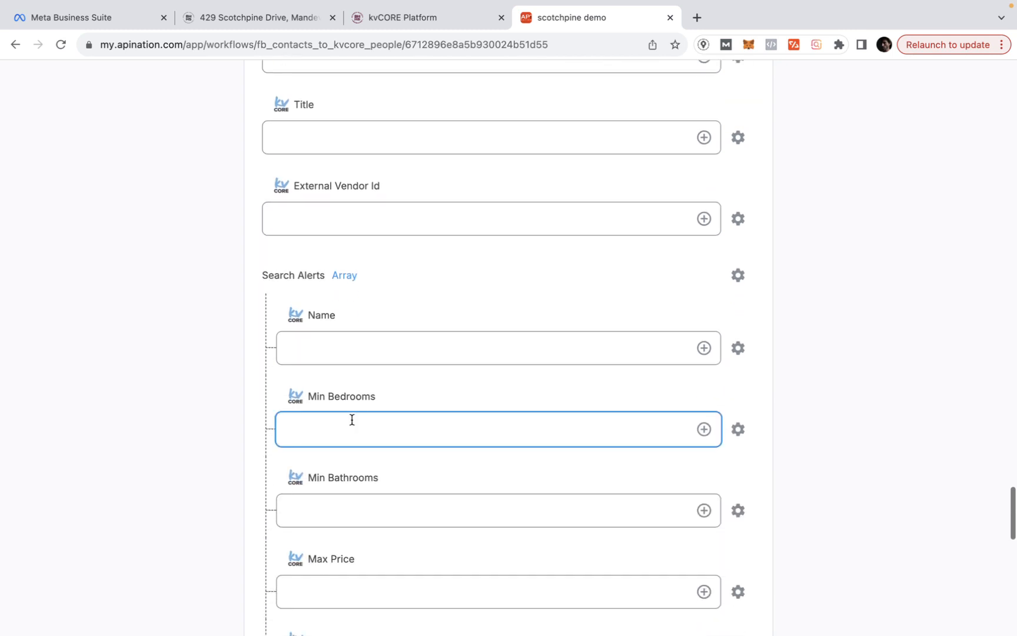
scroll(352, 423, "down", 2)
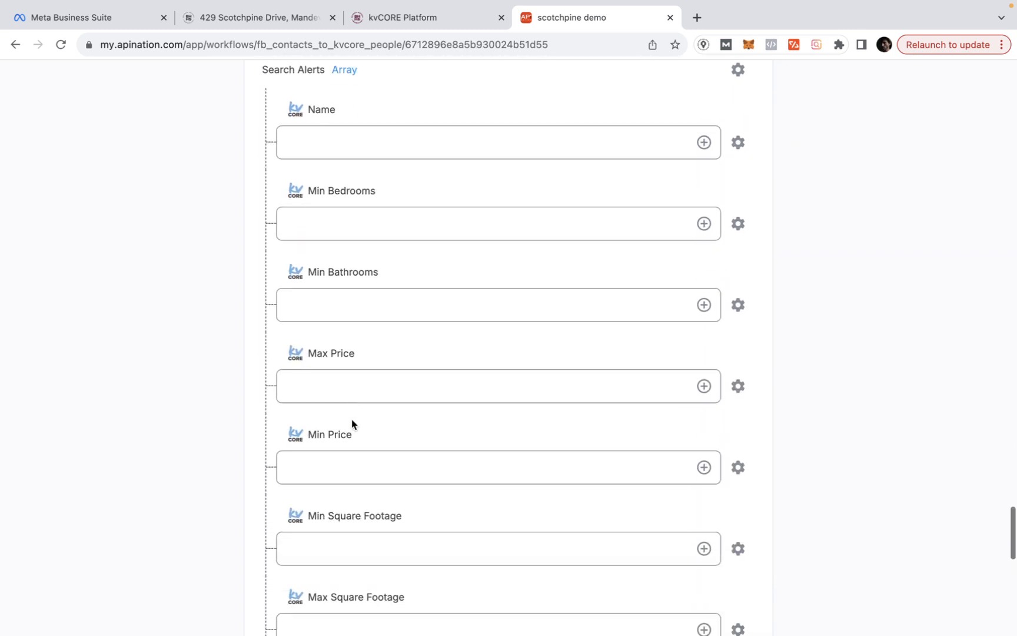
scroll(352, 423, "up", 2)
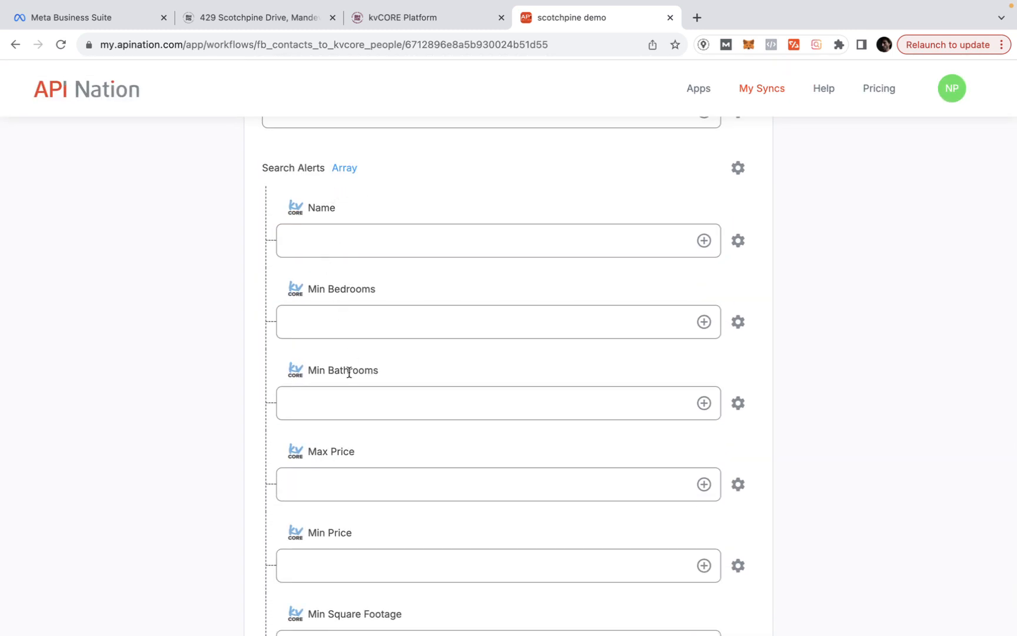
scroll(345, 446, "down", 6)
scroll(344, 446, "down", 4)
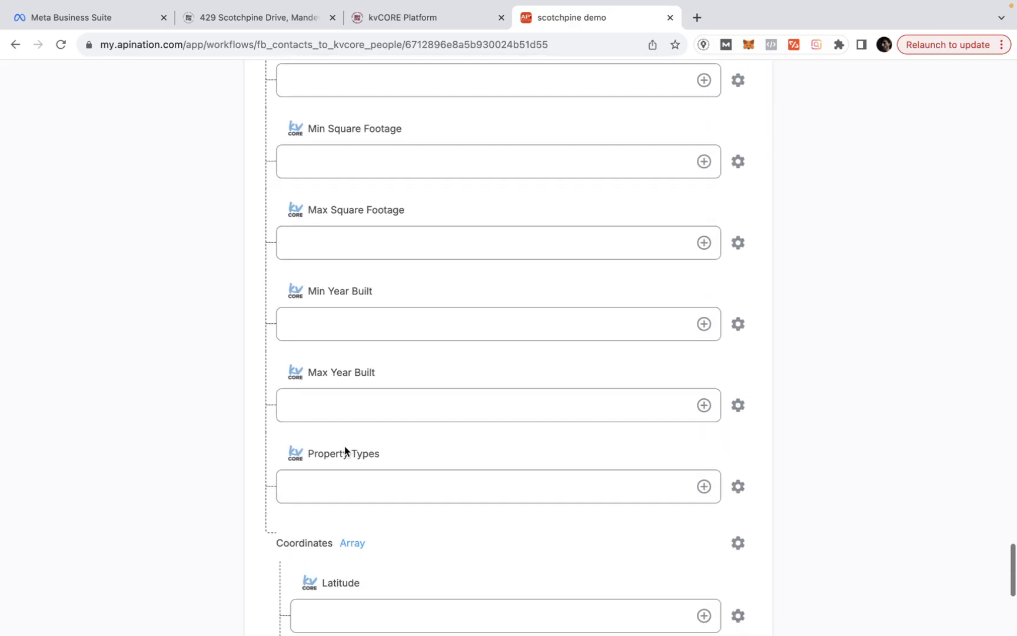
scroll(345, 446, "up", 20)
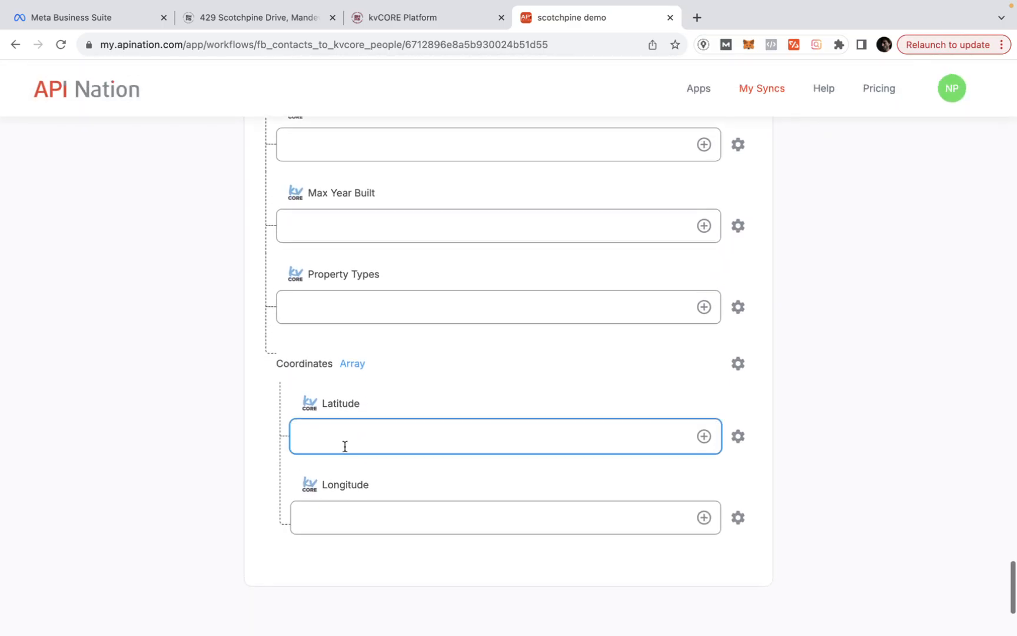
scroll(344, 446, "up", 18)
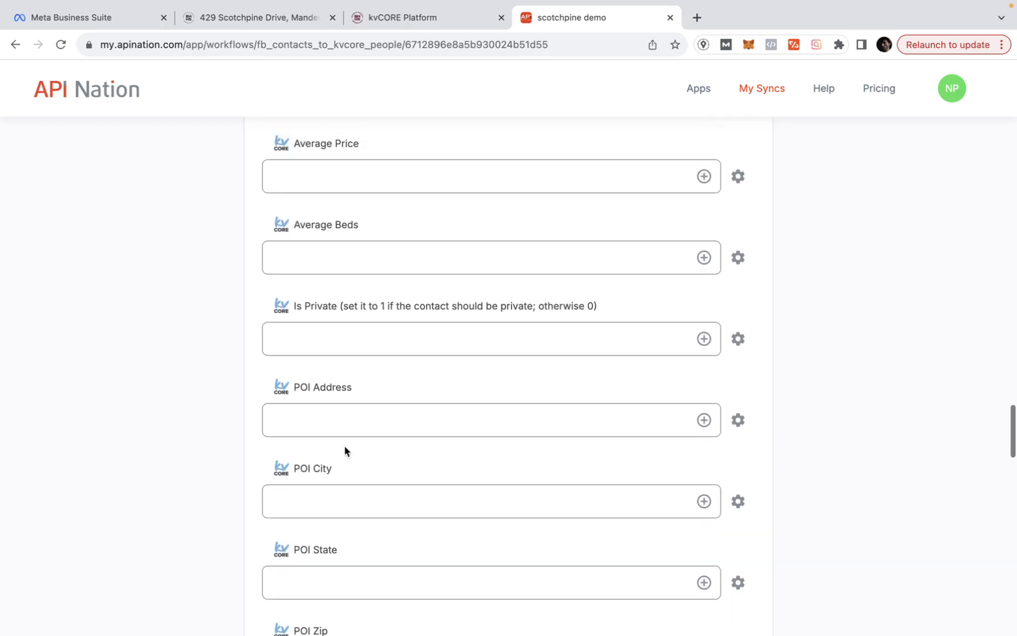
scroll(344, 445, "up", 4)
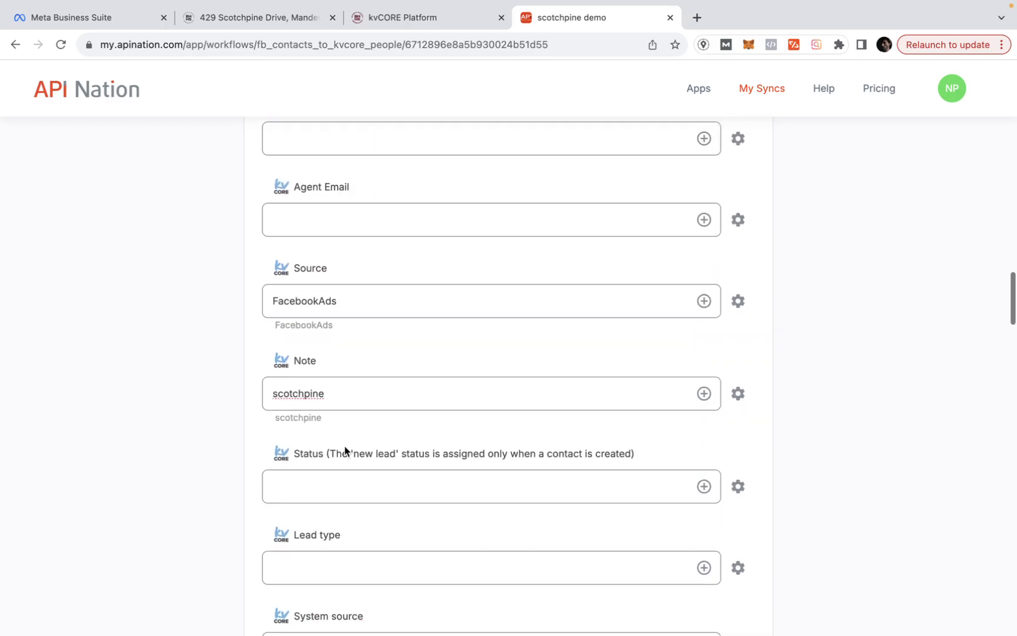
left_click(377, 395)
left_click(306, 452)
scroll(317, 457, "down", 5)
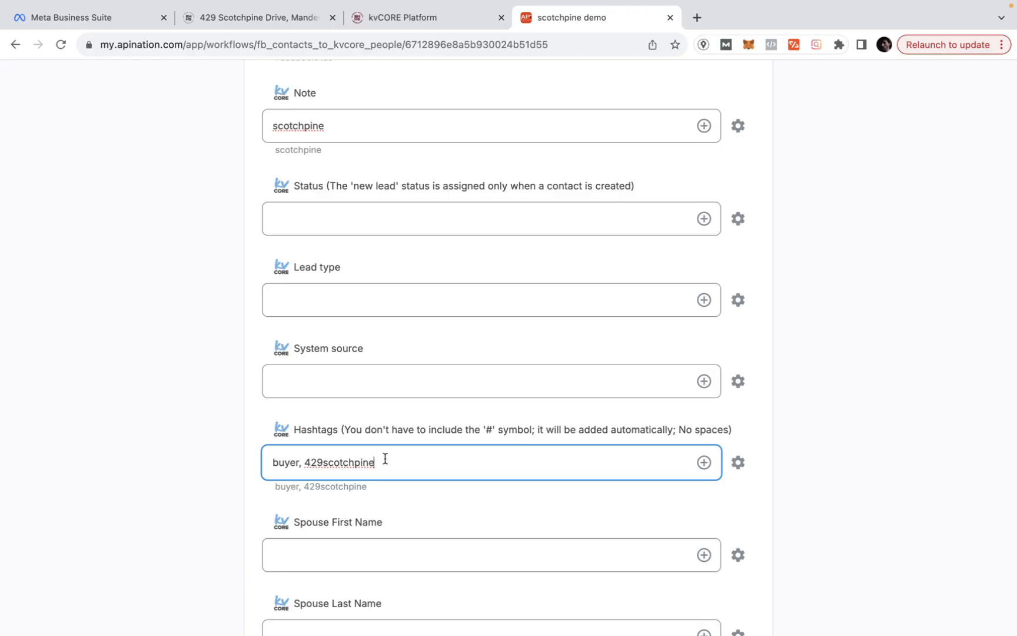
scroll(385, 459, "up", 20)
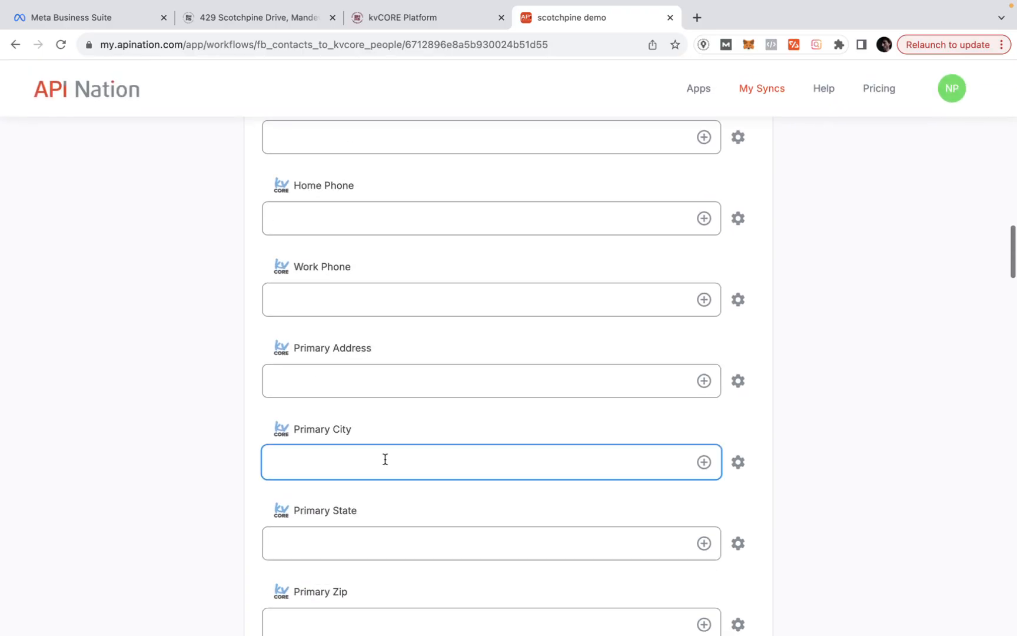
scroll(385, 464, "up", 20)
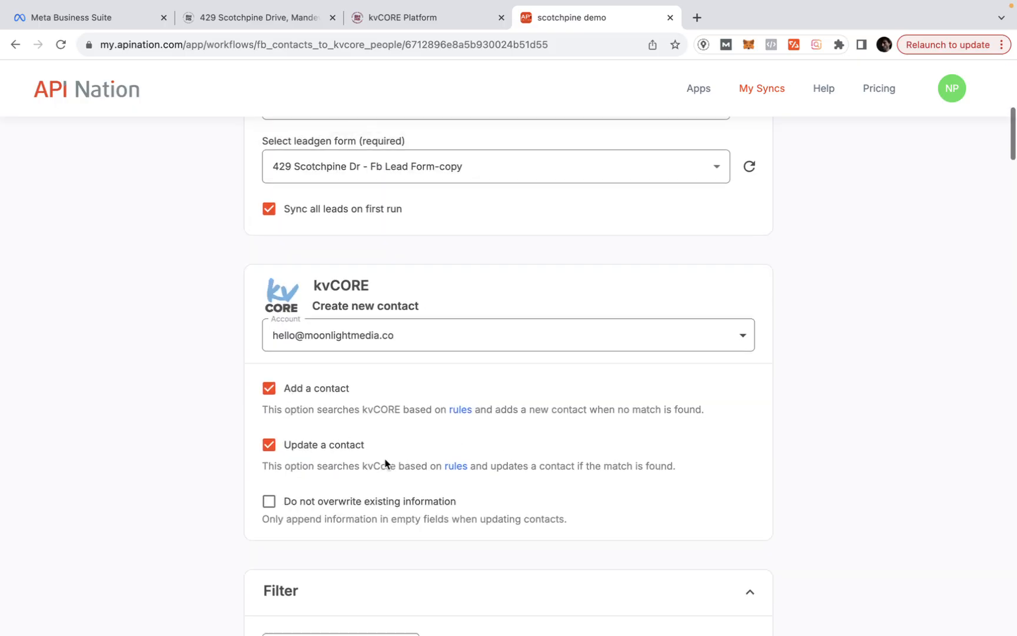
scroll(385, 459, "up", 1)
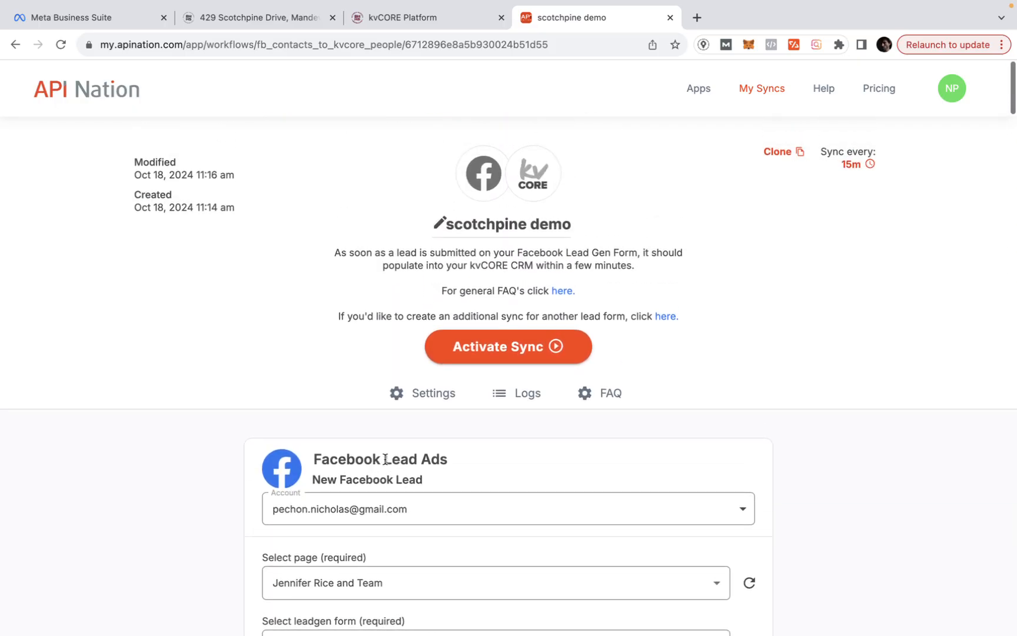
left_click(510, 355)
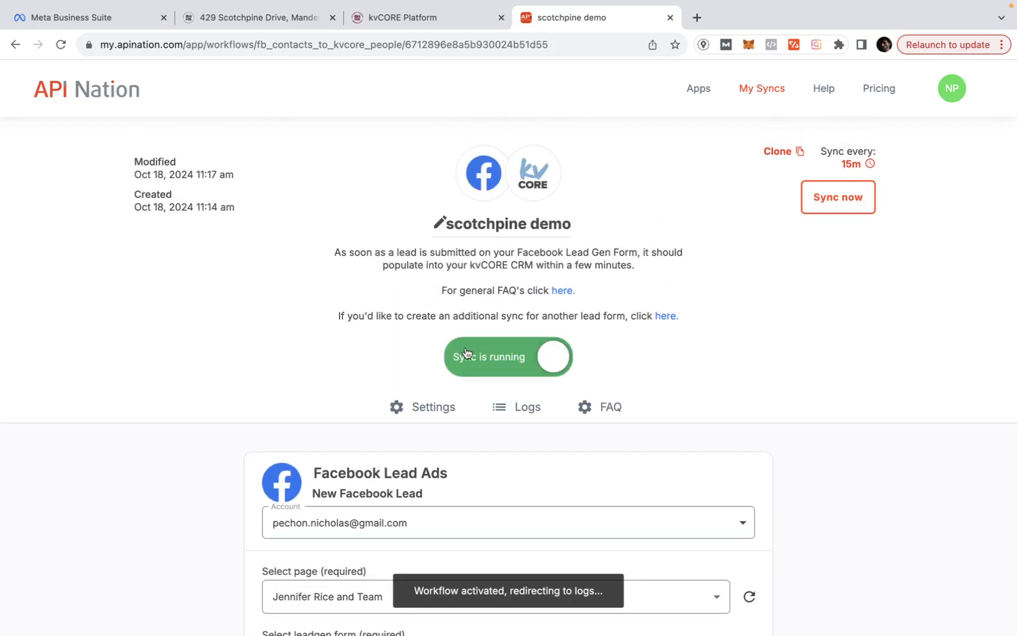
scroll(529, 347, "down", 3)
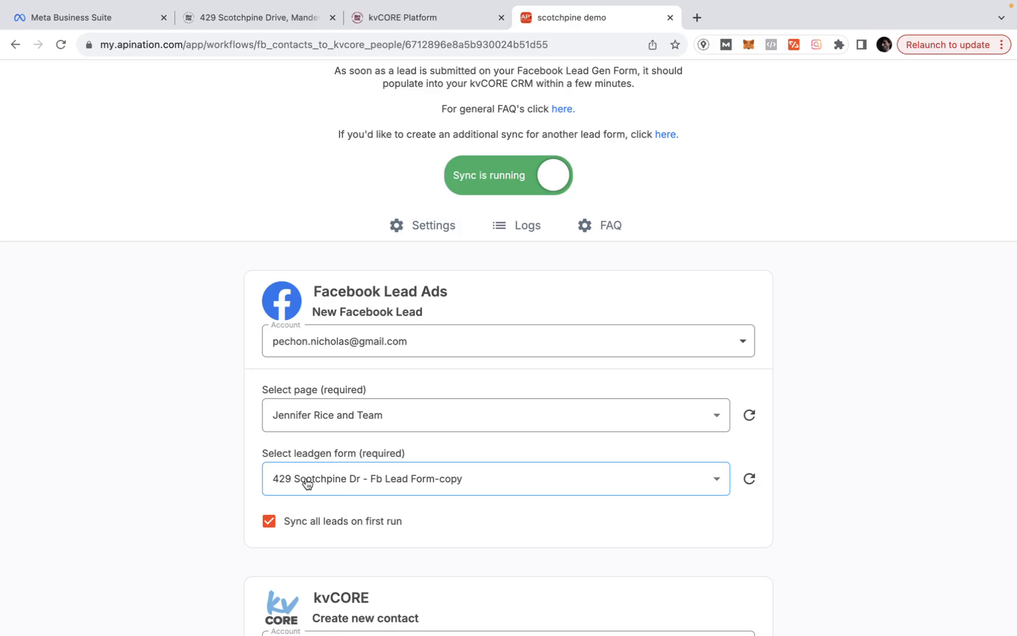
scroll(277, 536, "down", 5)
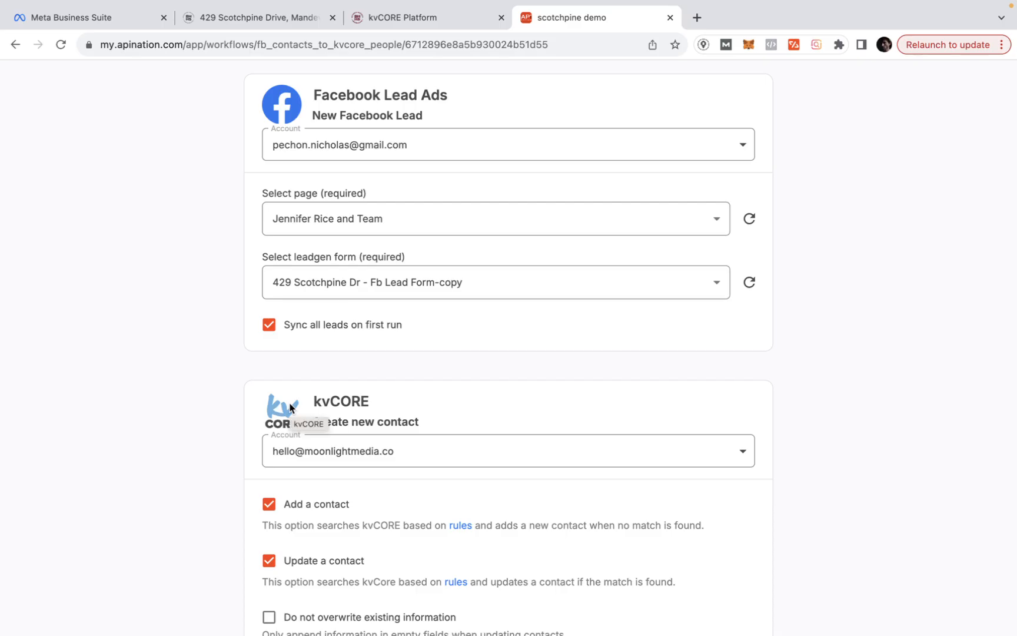
scroll(288, 407, "up", 10)
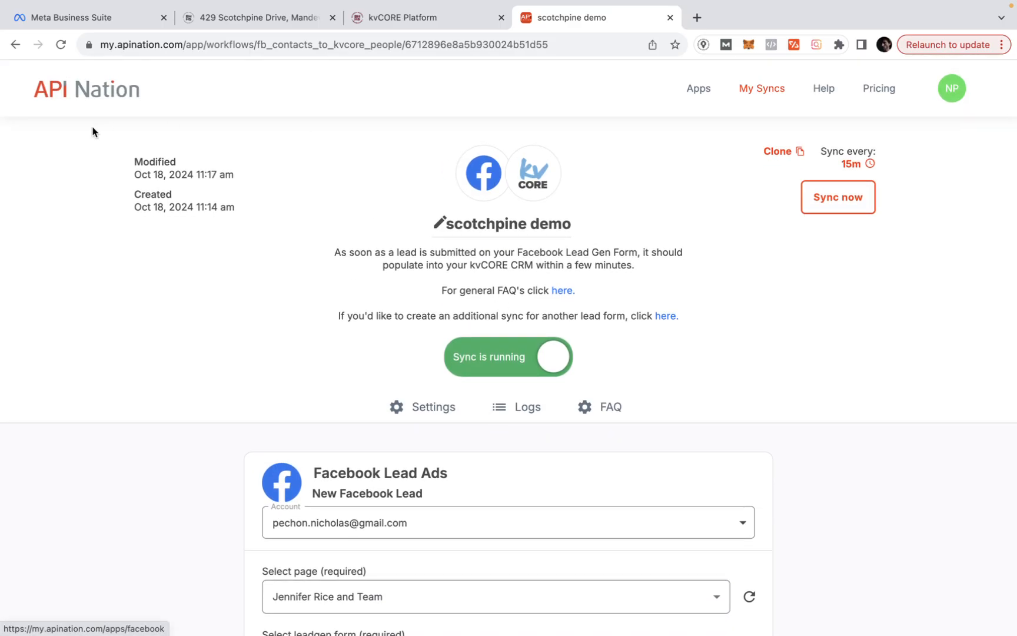
- Go to My Syncs and open the 'scotchpine demo' row under Active workflows
left_click(67, 81)
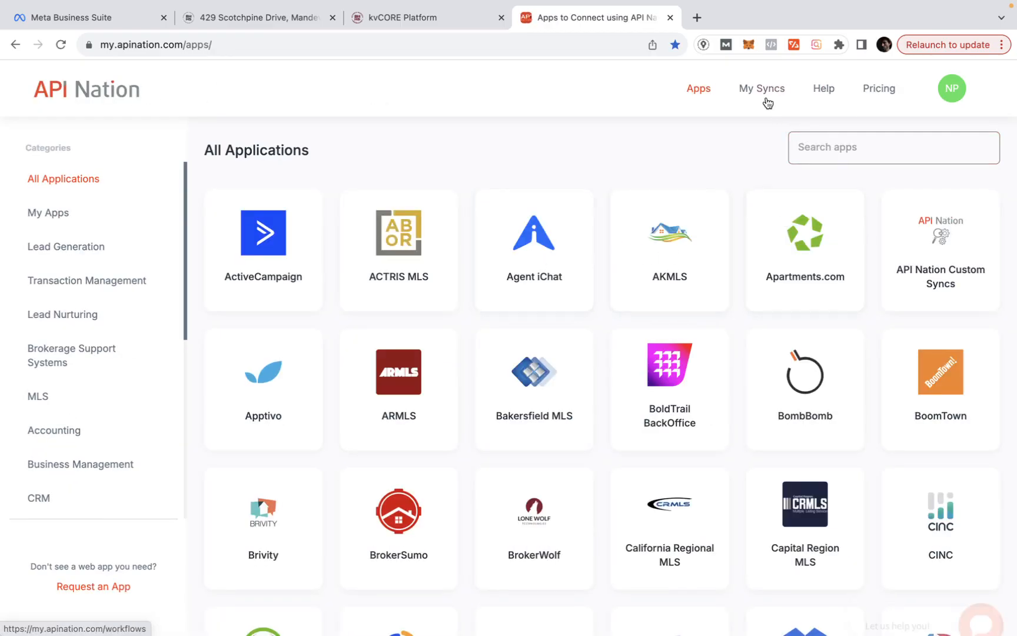
left_click(765, 98)
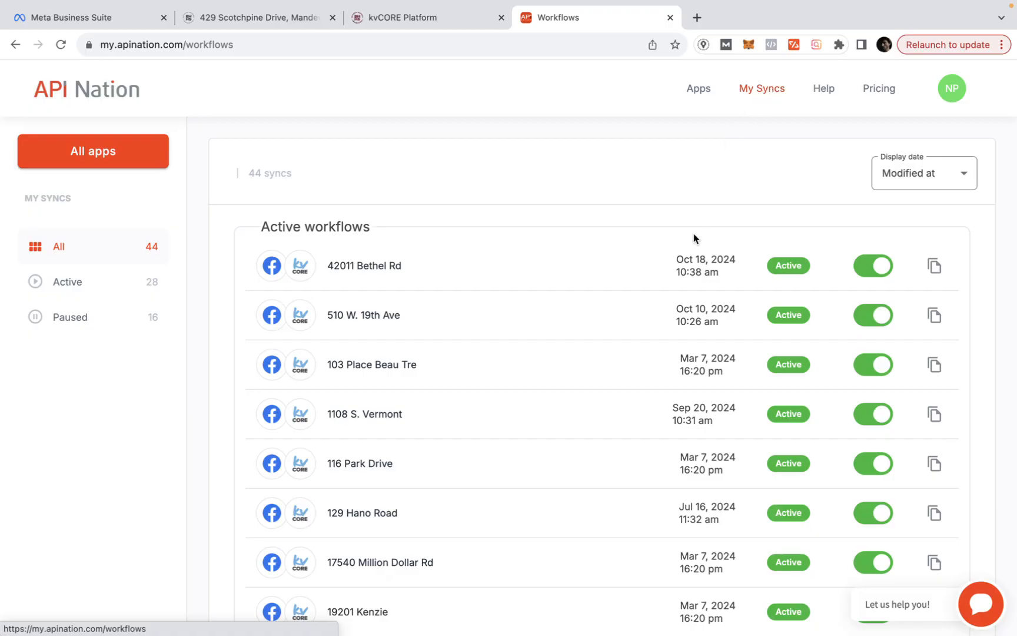
scroll(548, 344, "down", 1)
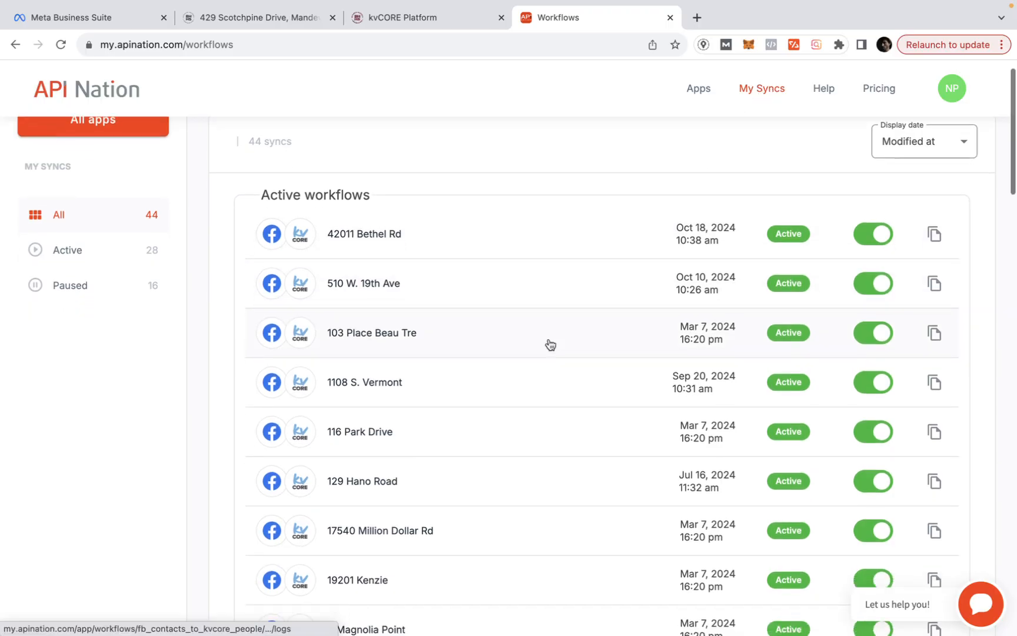
scroll(549, 344, "up", 1)
scroll(439, 386, "down", 7)
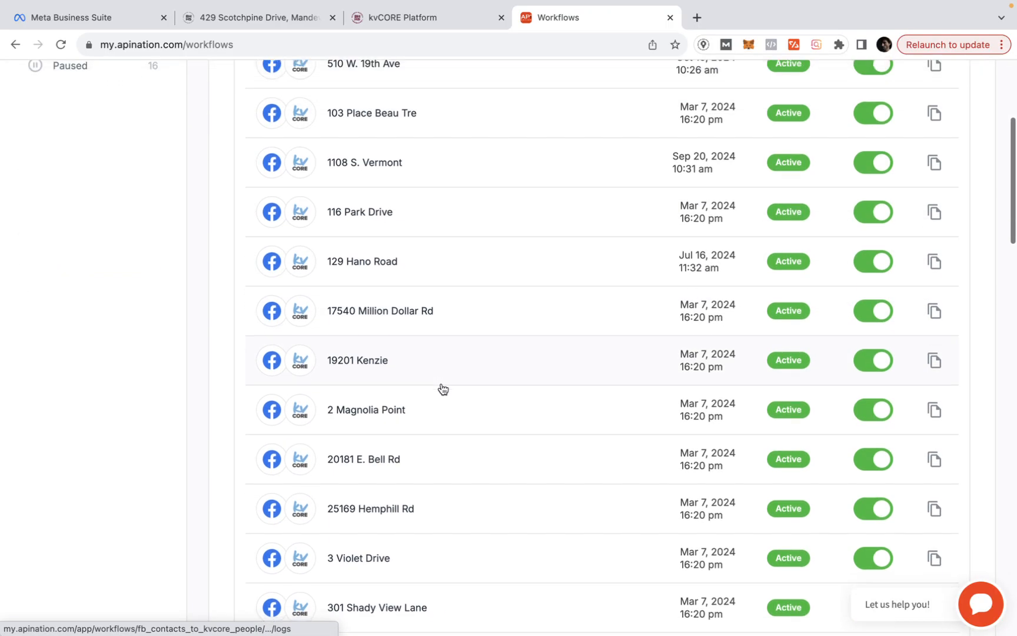
scroll(443, 388, "down", 1)
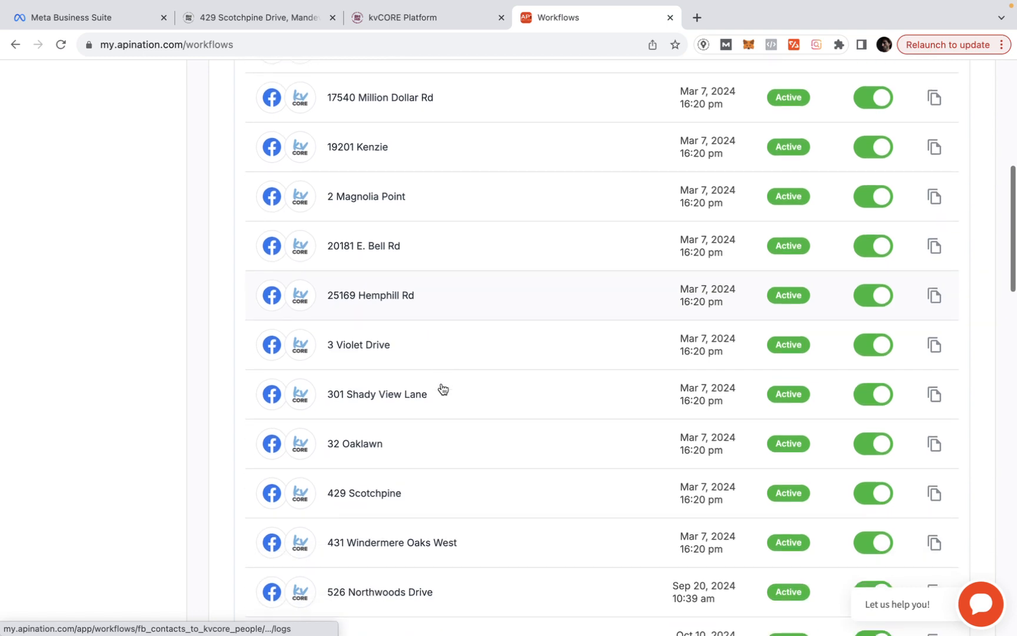
scroll(443, 389, "down", 3)
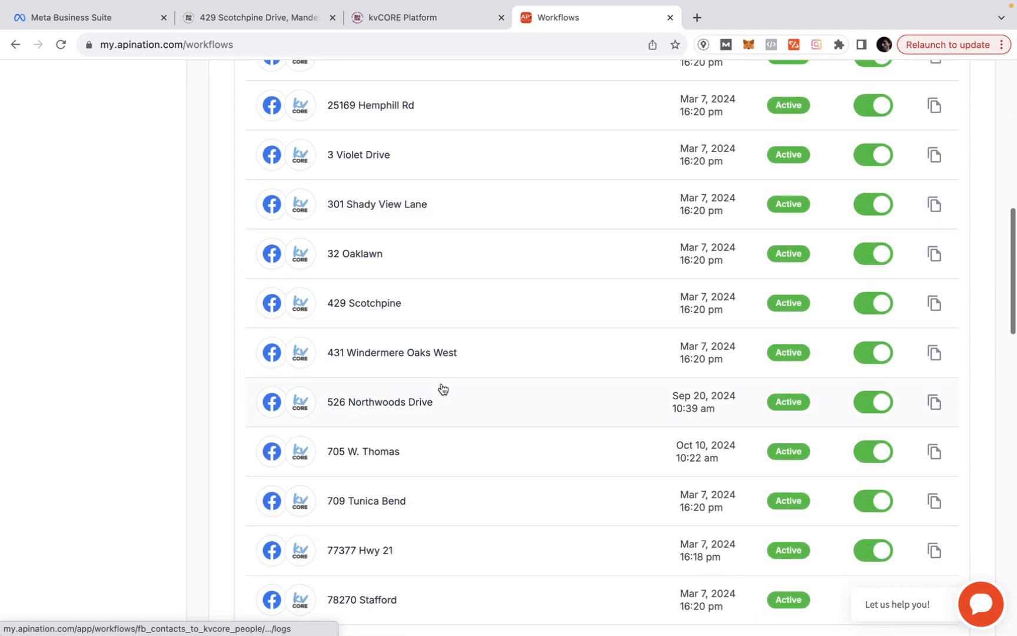
scroll(443, 389, "up", 10)
scroll(443, 388, "down", 2)
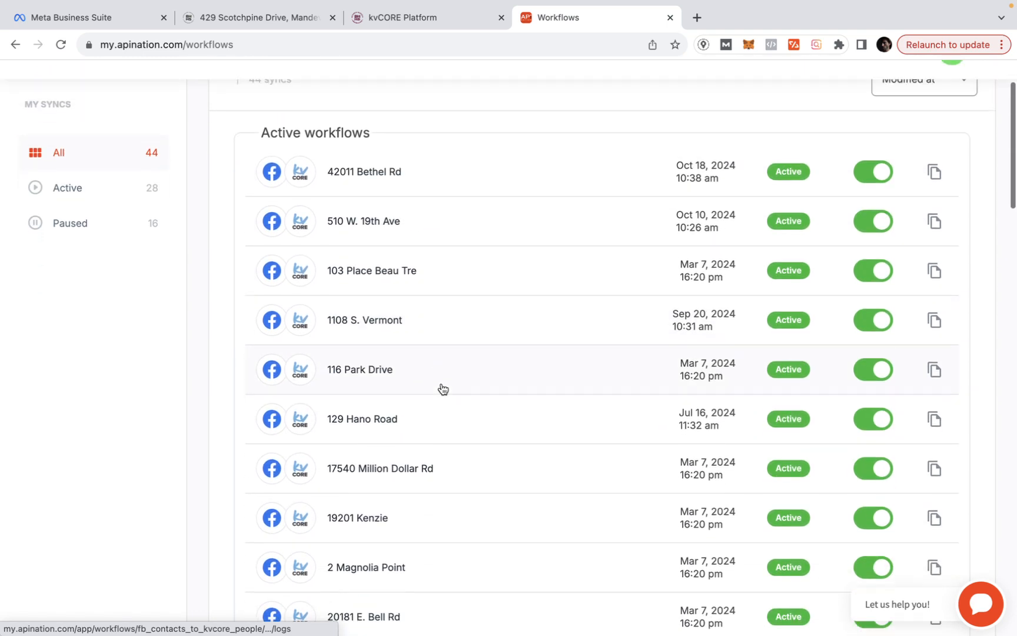
scroll(442, 389, "down", 7)
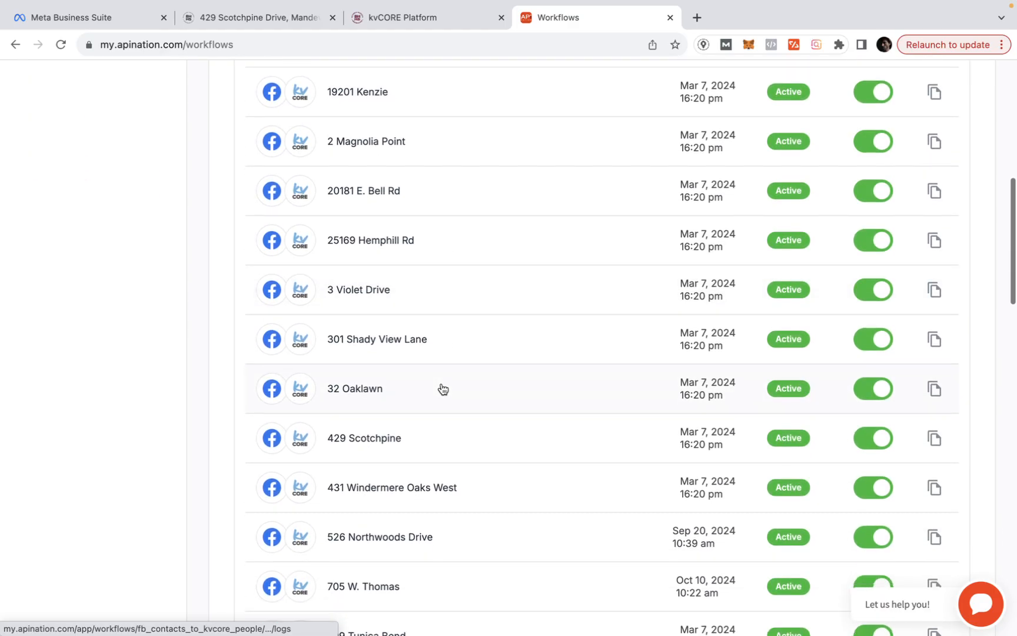
scroll(443, 389, "down", 1)
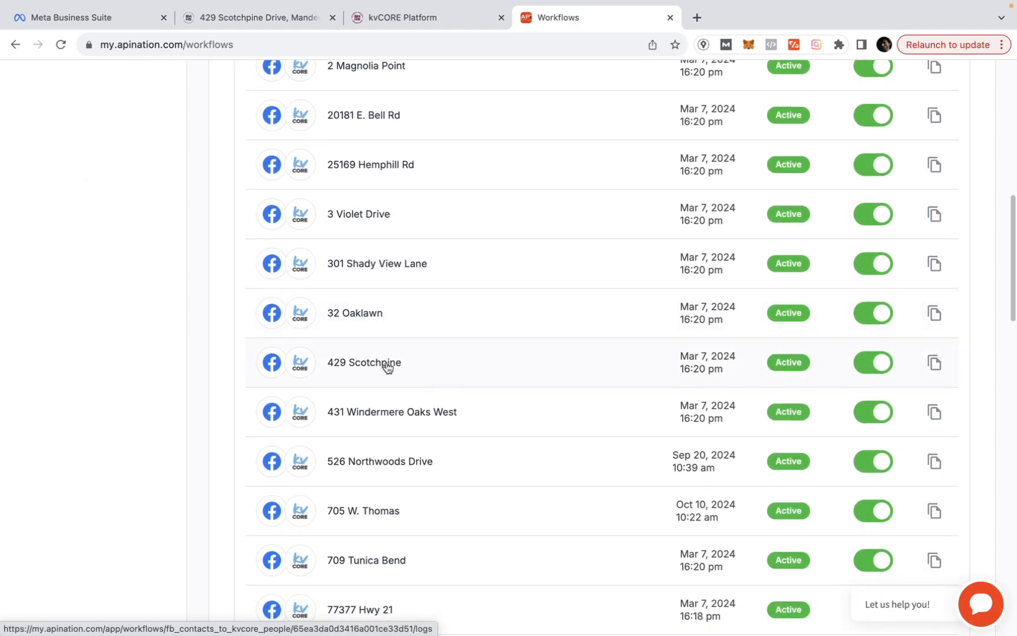
scroll(404, 368, "down", 7)
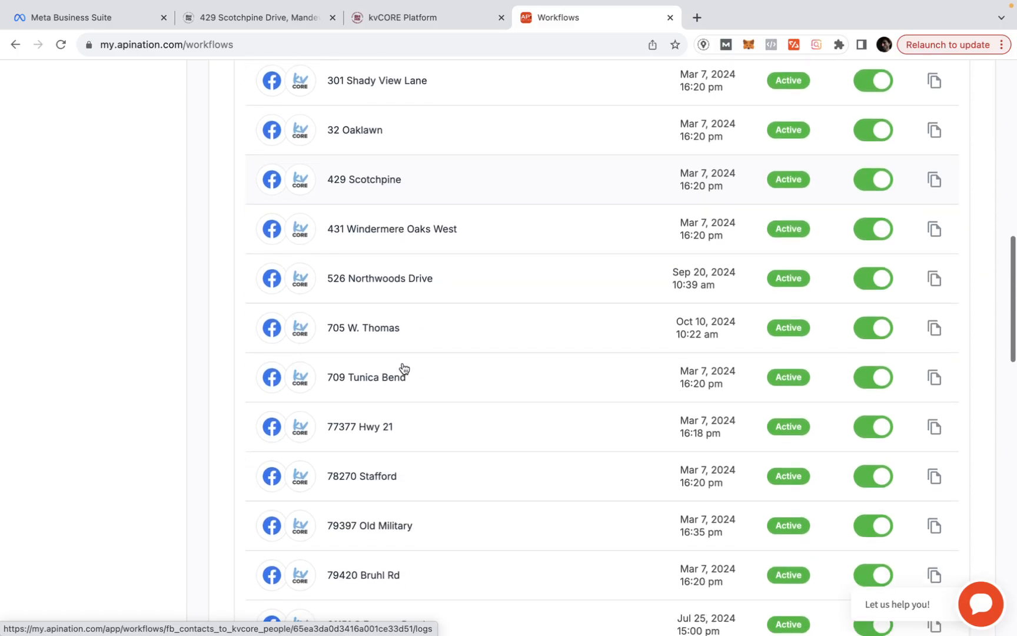
scroll(404, 368, "down", 3)
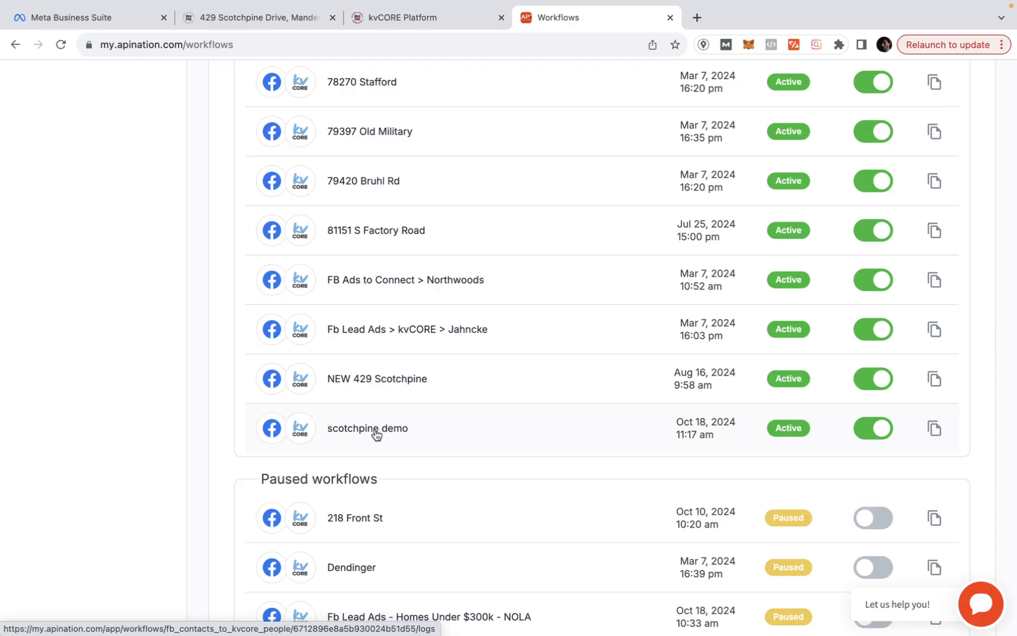
left_click(375, 434)
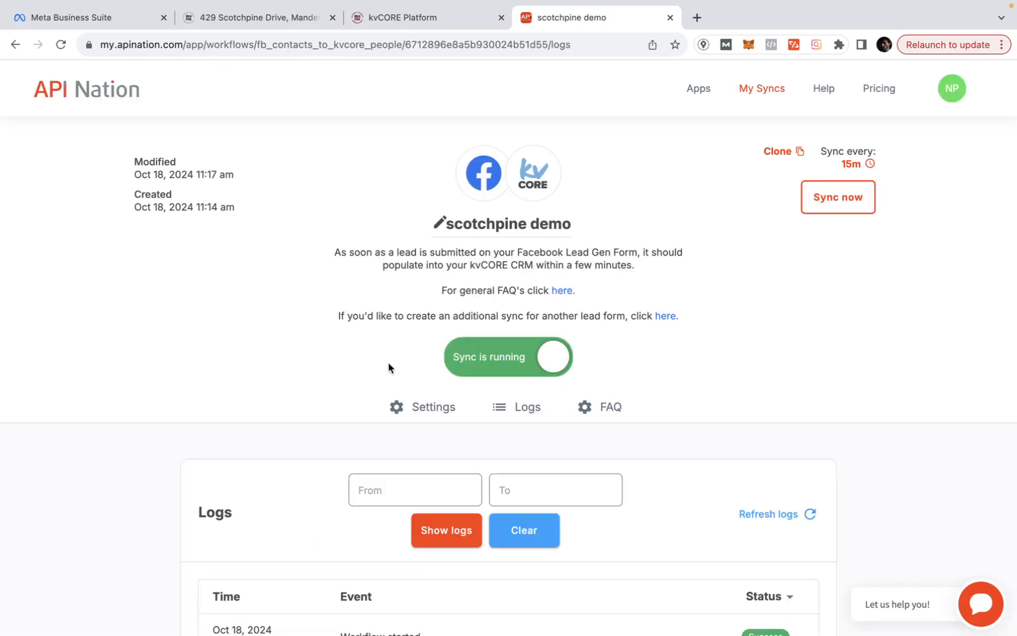
scroll(286, 408, "down", 1)
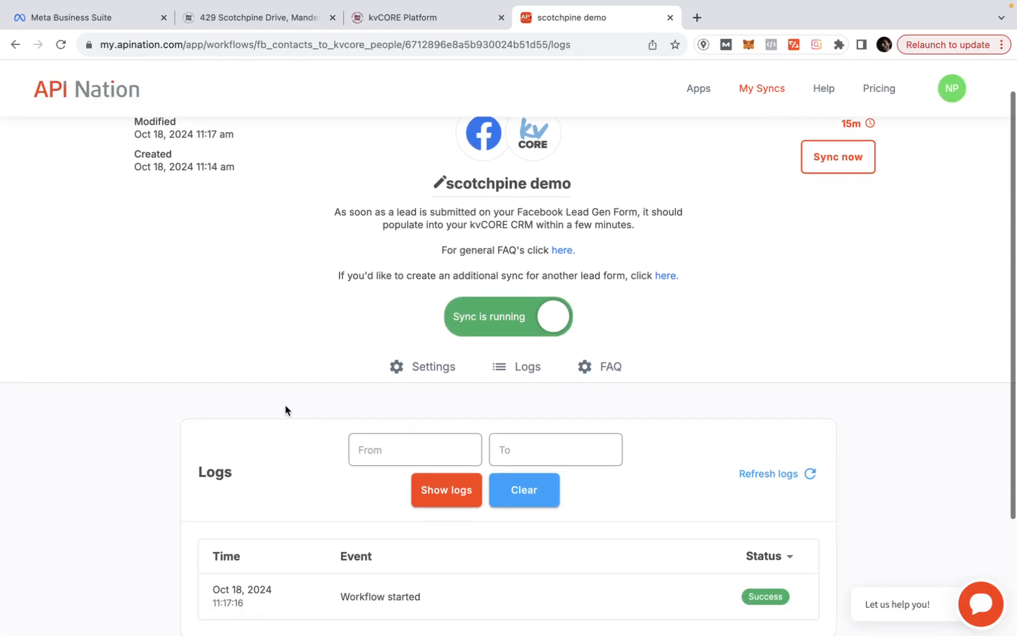
scroll(286, 408, "down", 3)
scroll(286, 408, "up", 4)
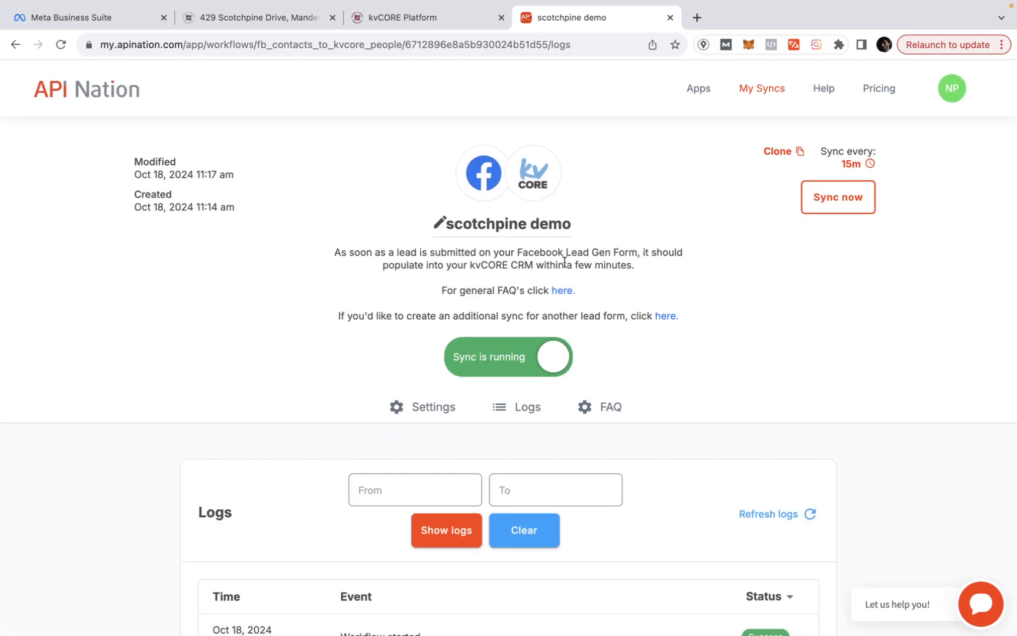
left_click_drag(639, 263, 337, 252)
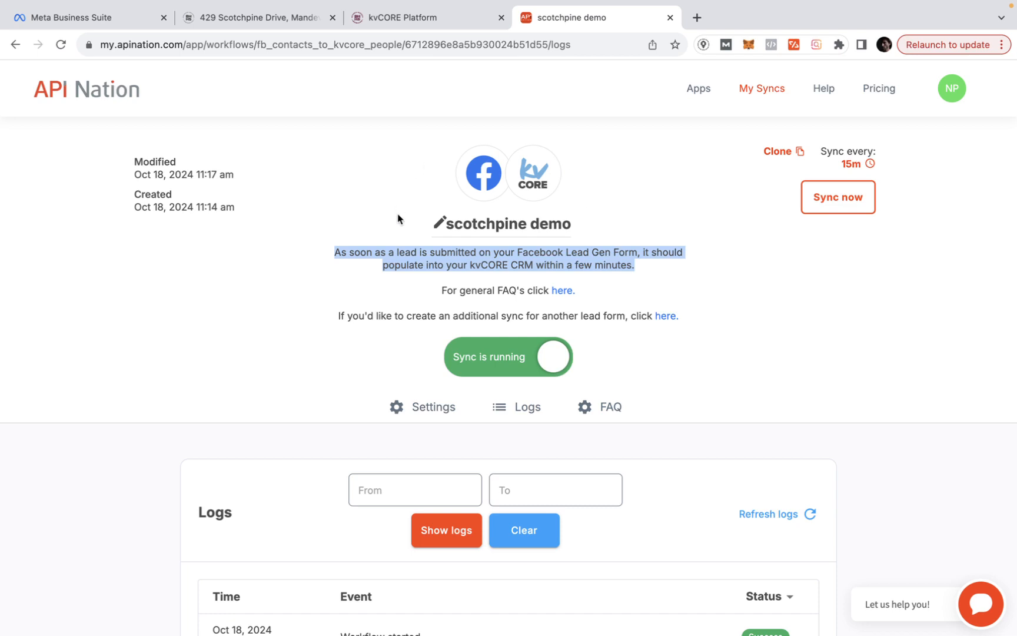
left_click(96, 16)
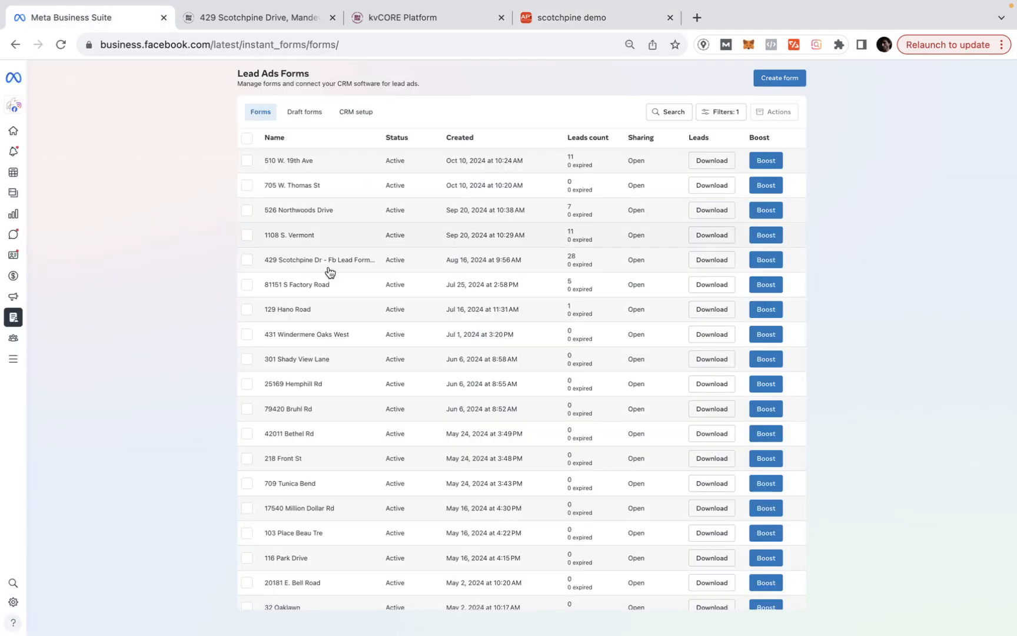
left_click(565, 19)
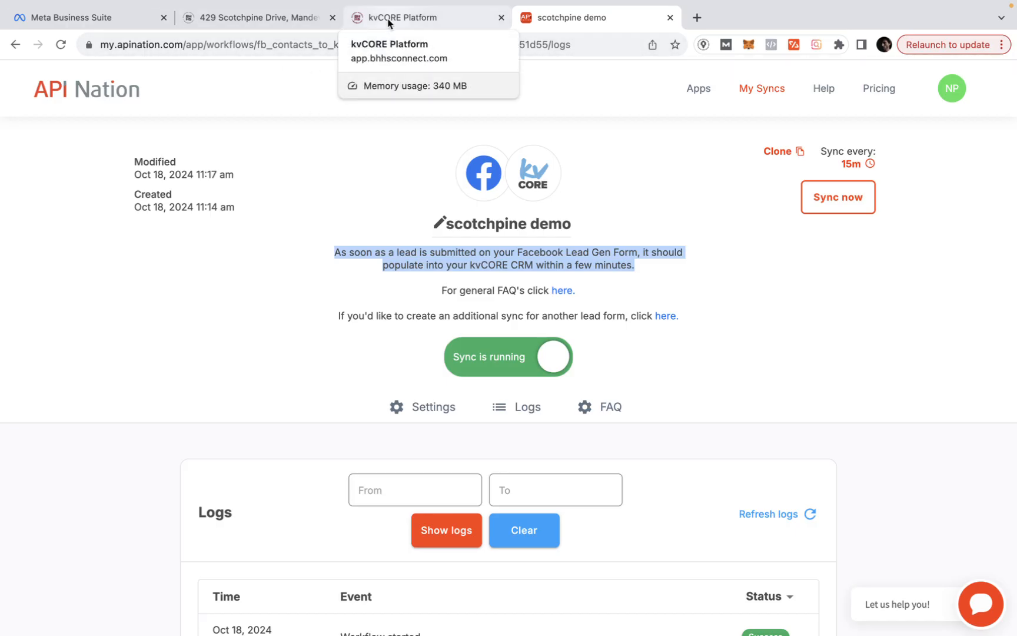
left_click(124, 19)
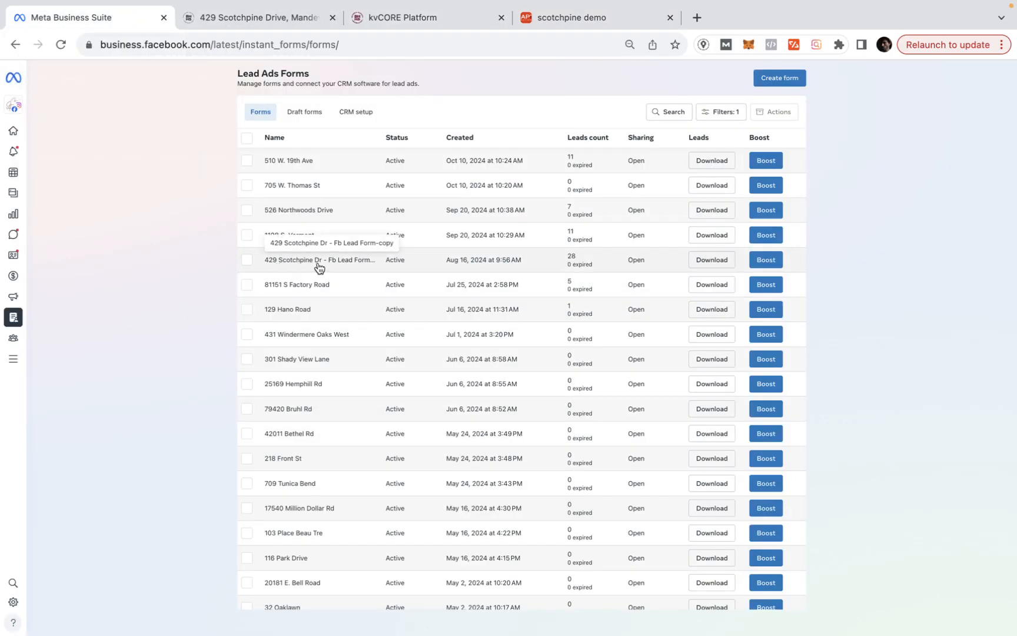
left_click(763, 262)
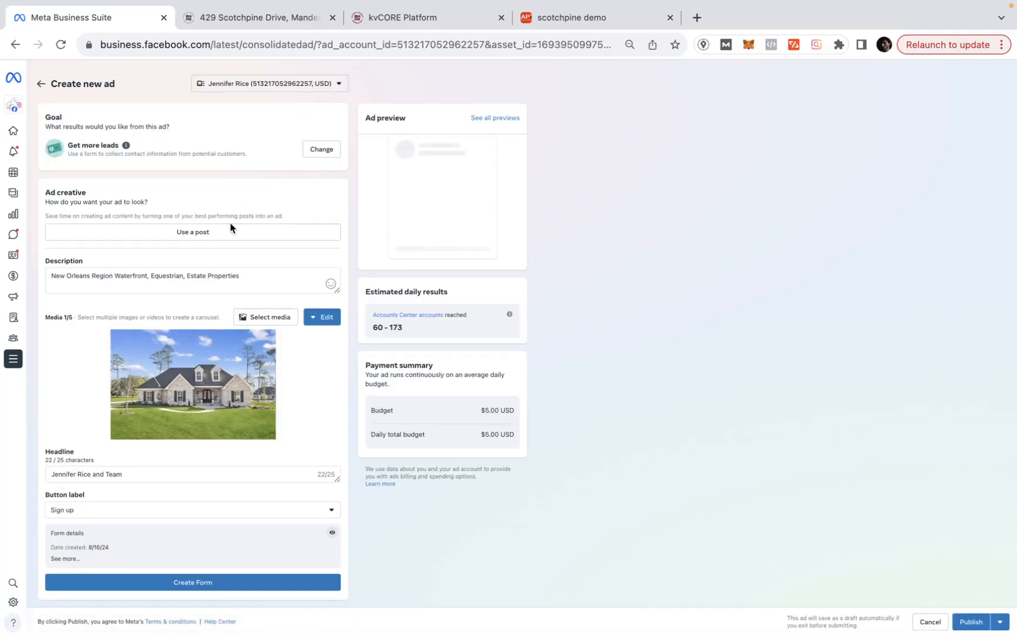
left_click(219, 234)
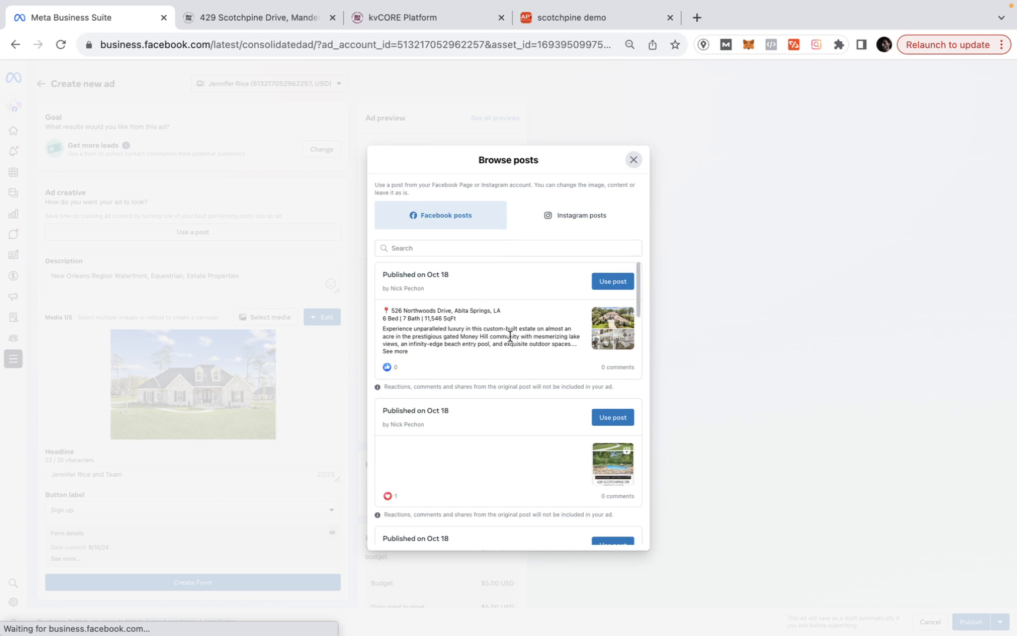
scroll(466, 393, "down", 3)
scroll(466, 393, "up", 3)
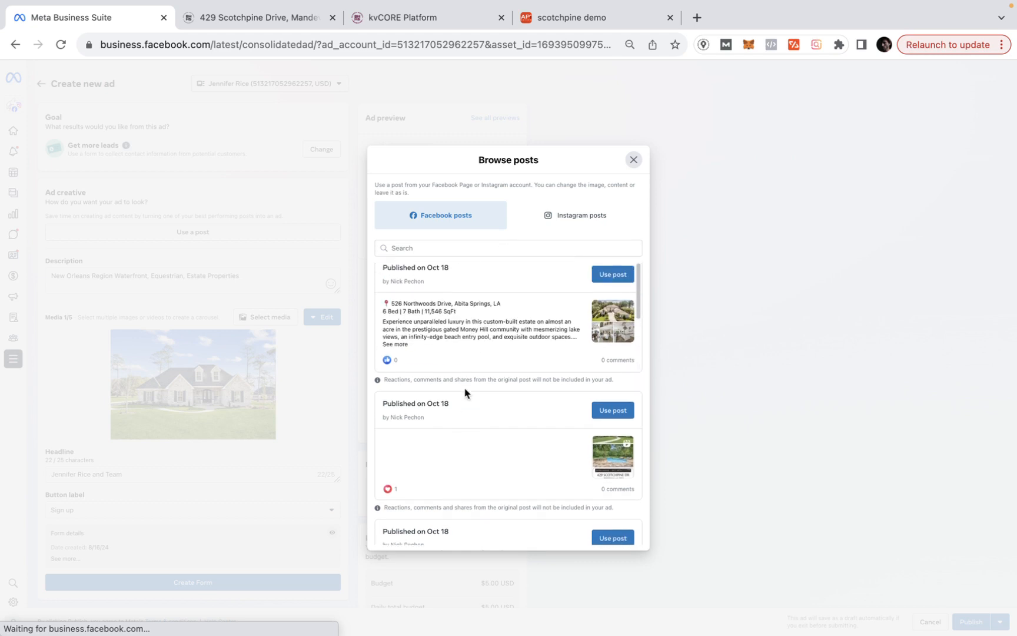
scroll(465, 393, "down", 4)
scroll(466, 393, "up", 4)
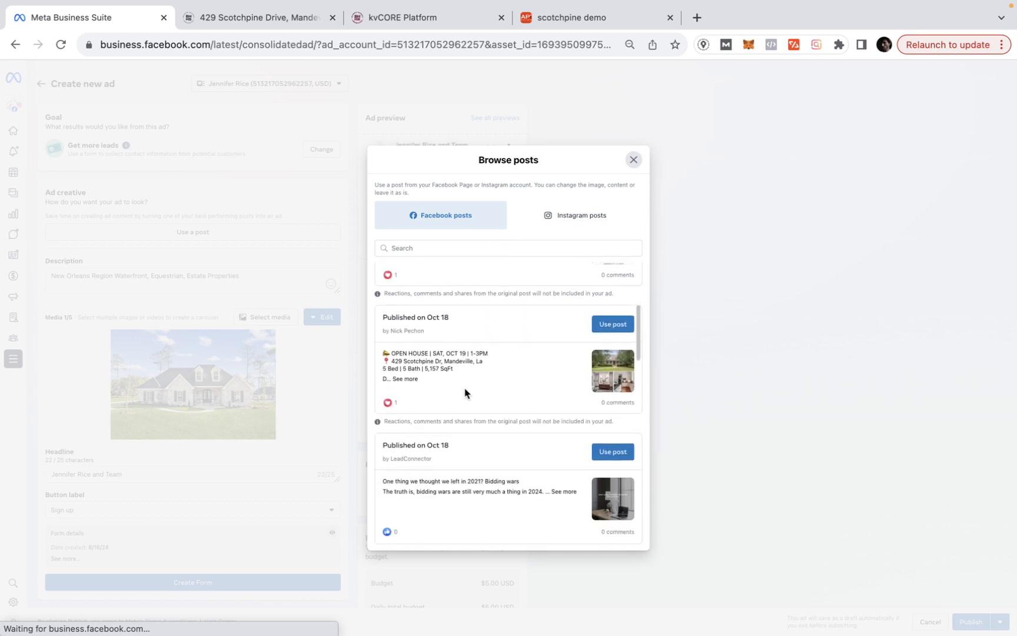
left_click(418, 248)
type("sct")
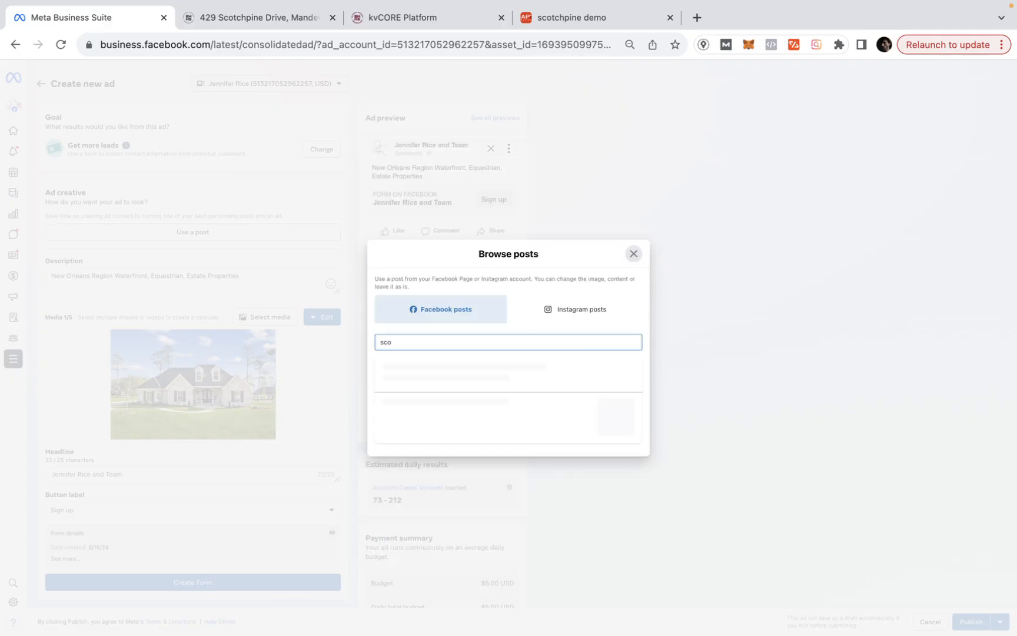
key("BackSpace")
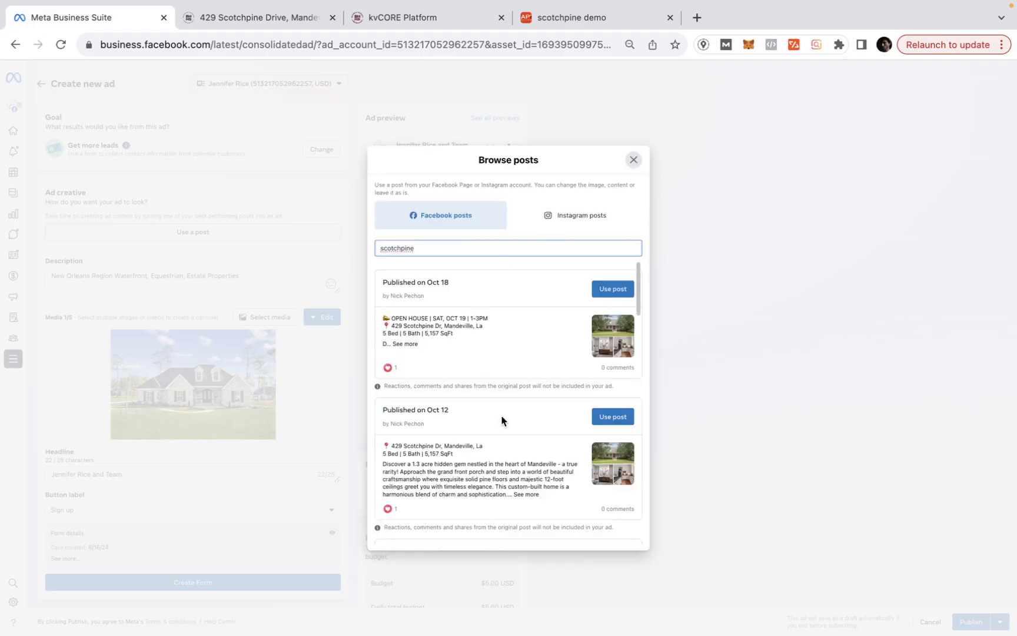
left_click(615, 416)
- Change the ad headline to 'Mandeville Hidden Gem'
scroll(253, 342, "down", 3)
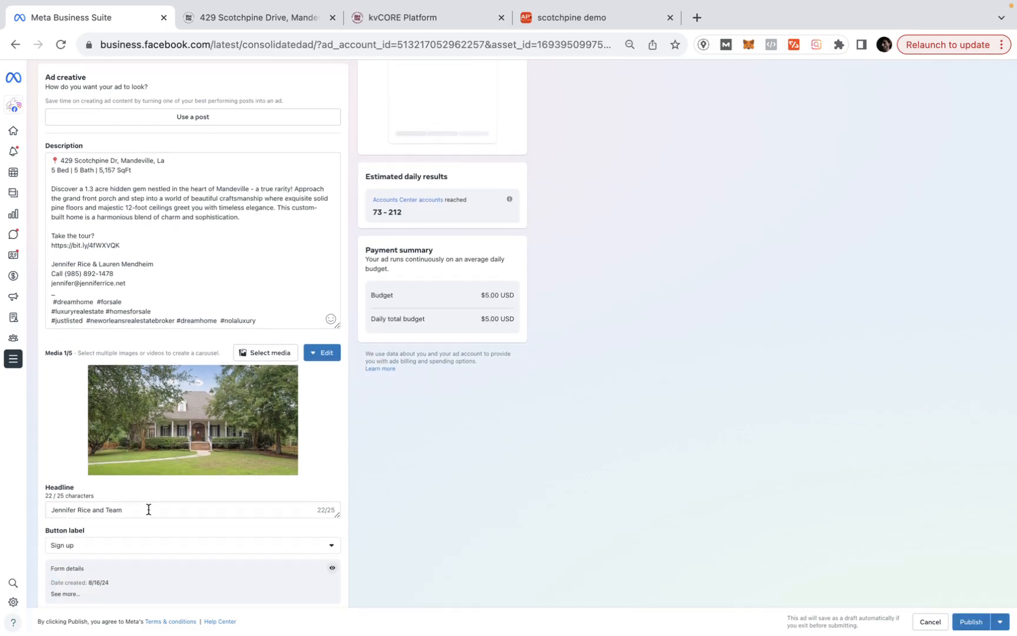
left_click_drag(148, 510, 13, 516)
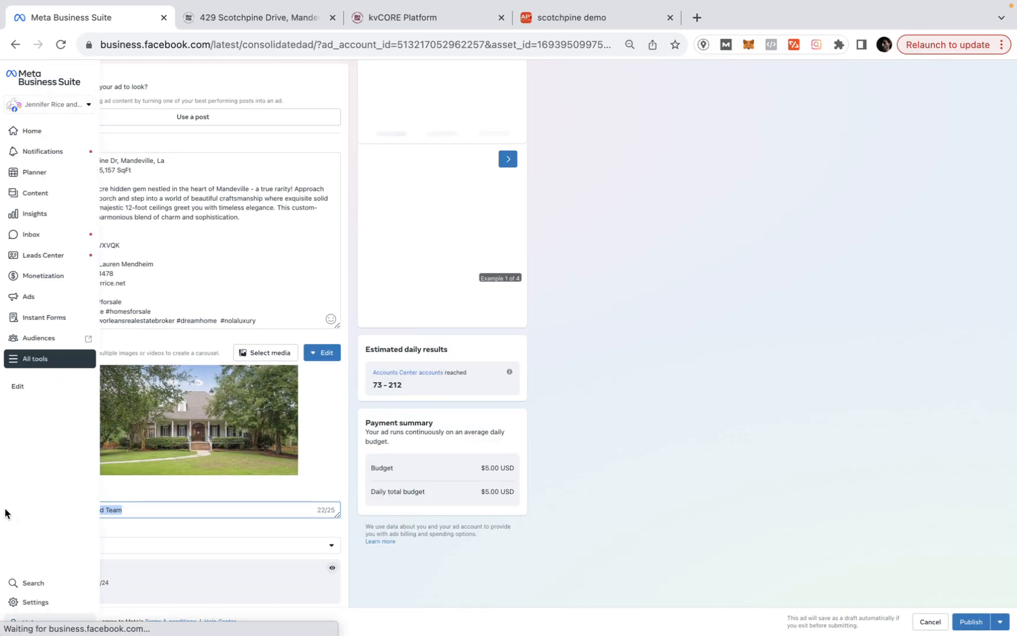
type("Just ")
type("ville ")
type("H")
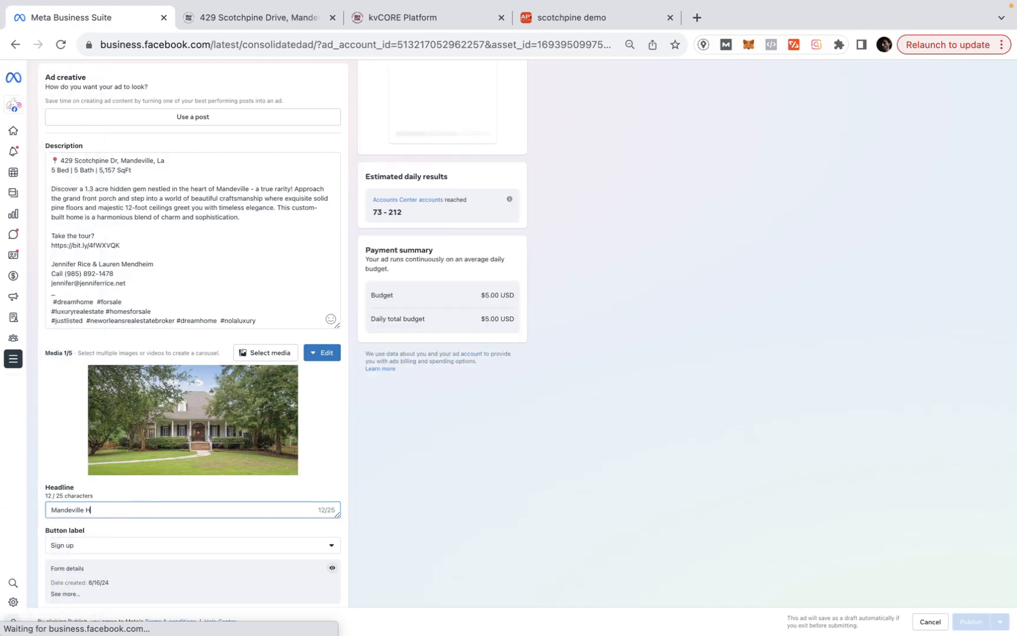
type("idden Gem")
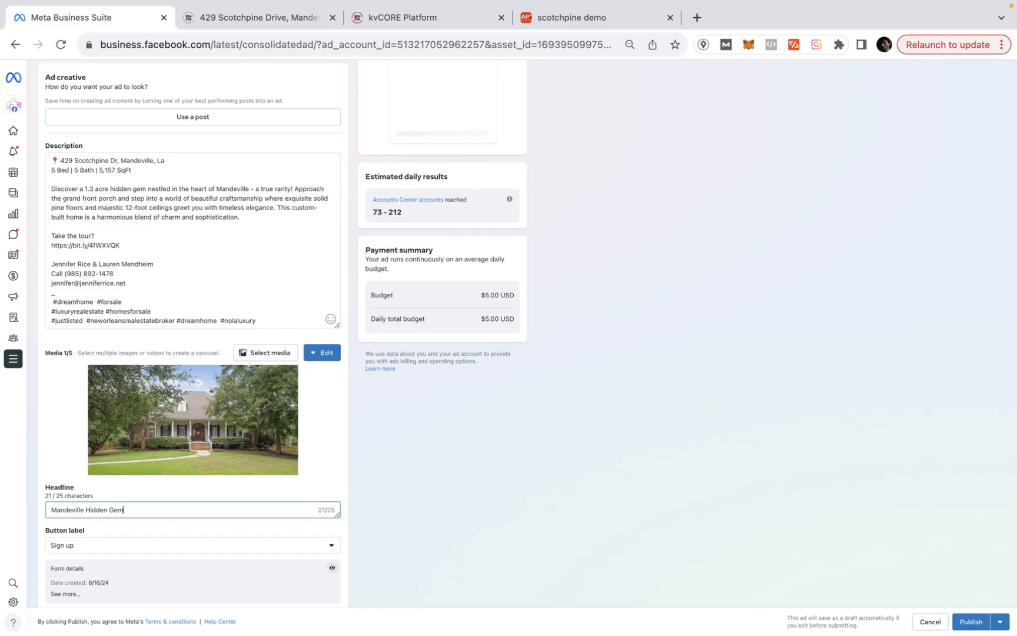
- Delete the 'Take the tour?' line and bit.ly link from the description
left_click_drag(128, 242, 46, 242)
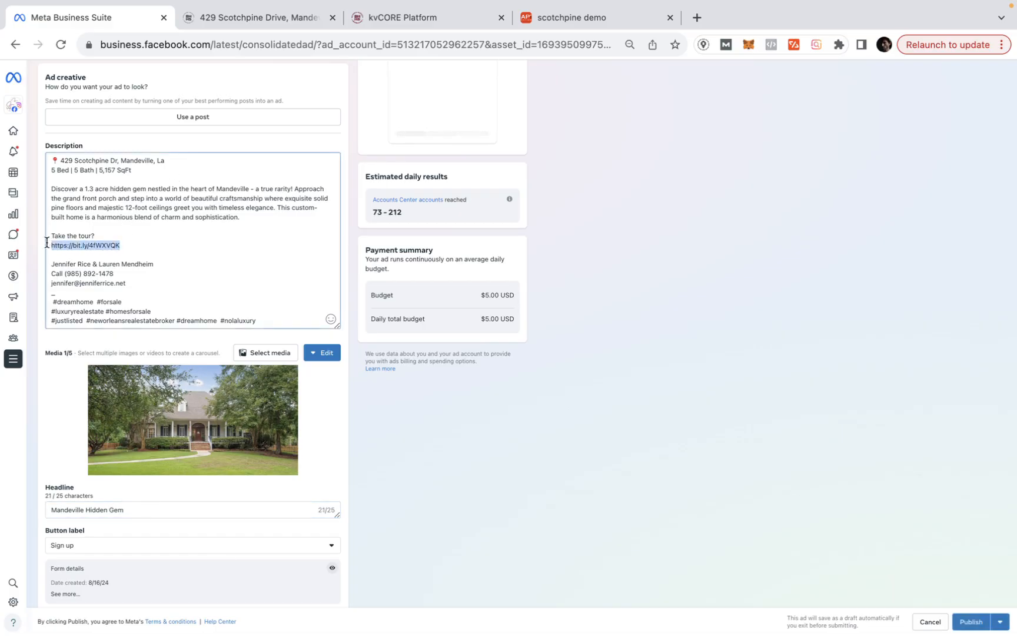
left_click(255, 18)
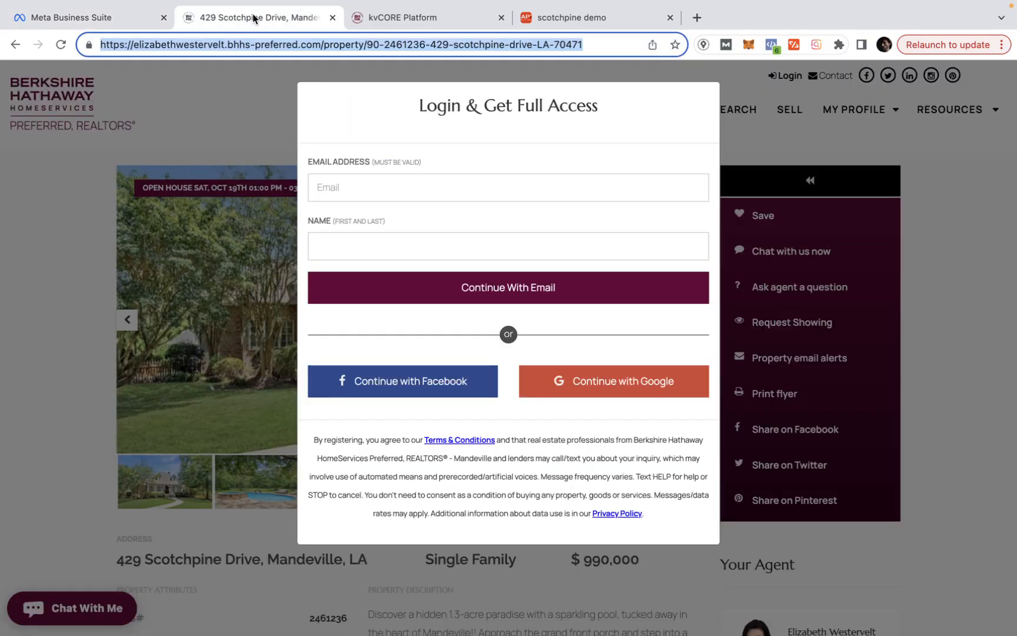
left_click(95, 21)
scroll(110, 338, "down", 5)
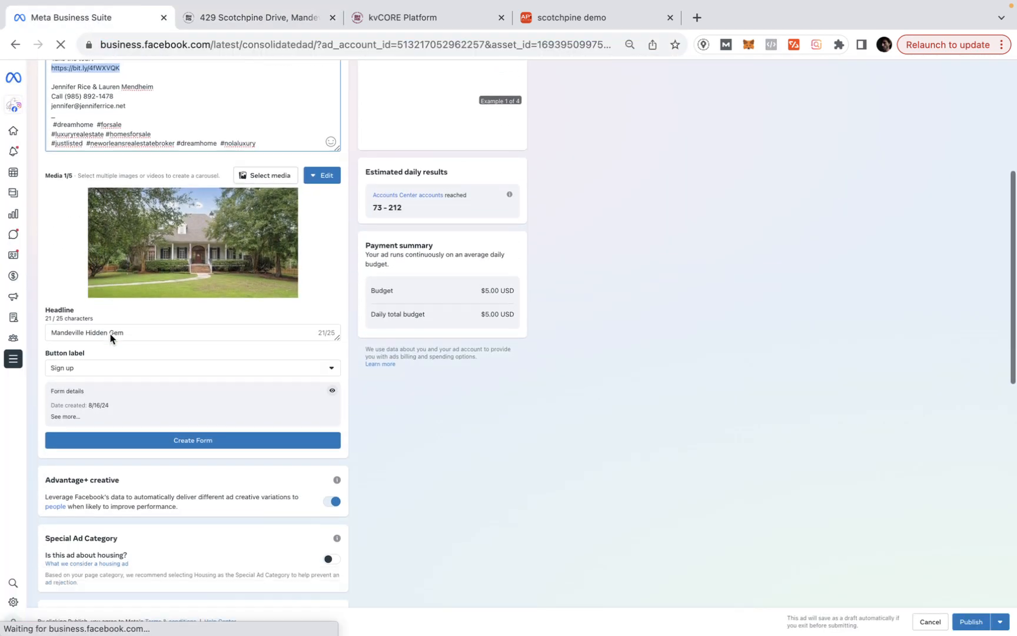
scroll(125, 329, "up", 3)
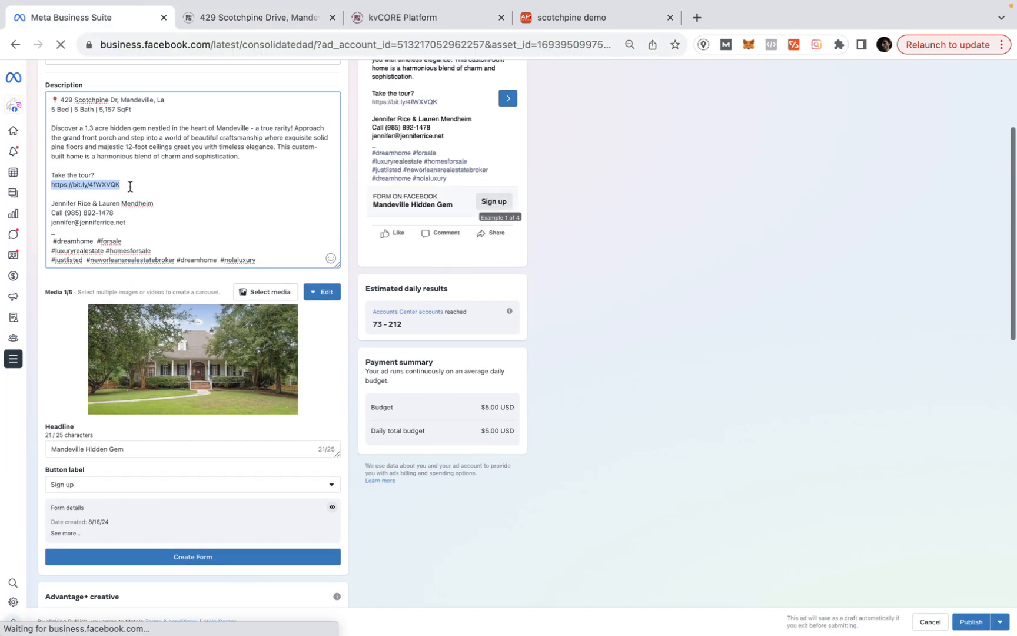
left_click_drag(130, 186, 46, 175)
key("BackSpace")
key("BackSpace")
key("BackSpace")
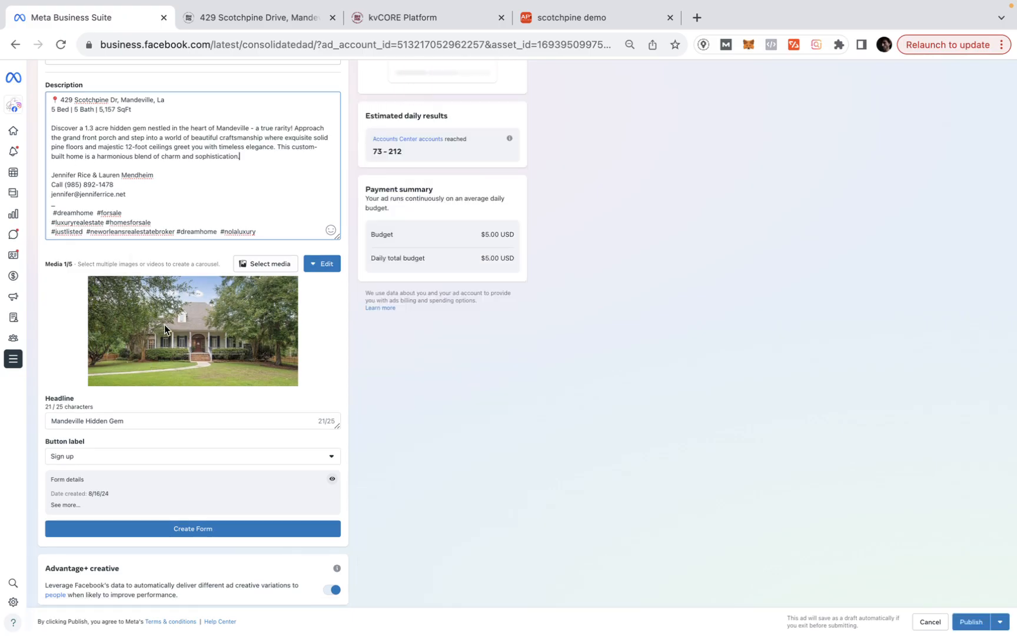
- Keep the ad images unchanged and set the button label to Learn more
left_click(255, 270)
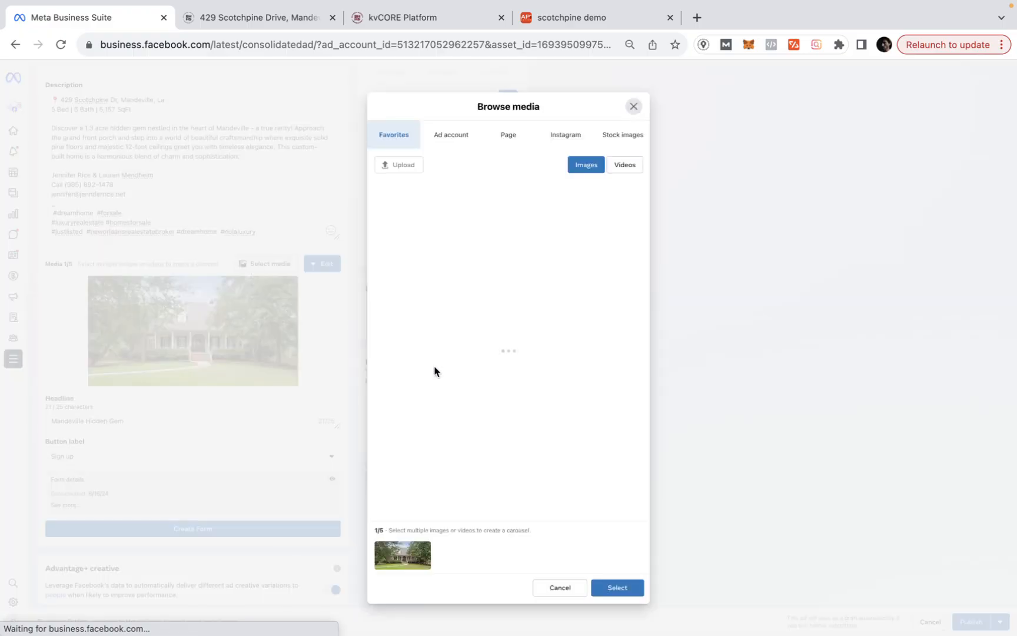
left_click(447, 140)
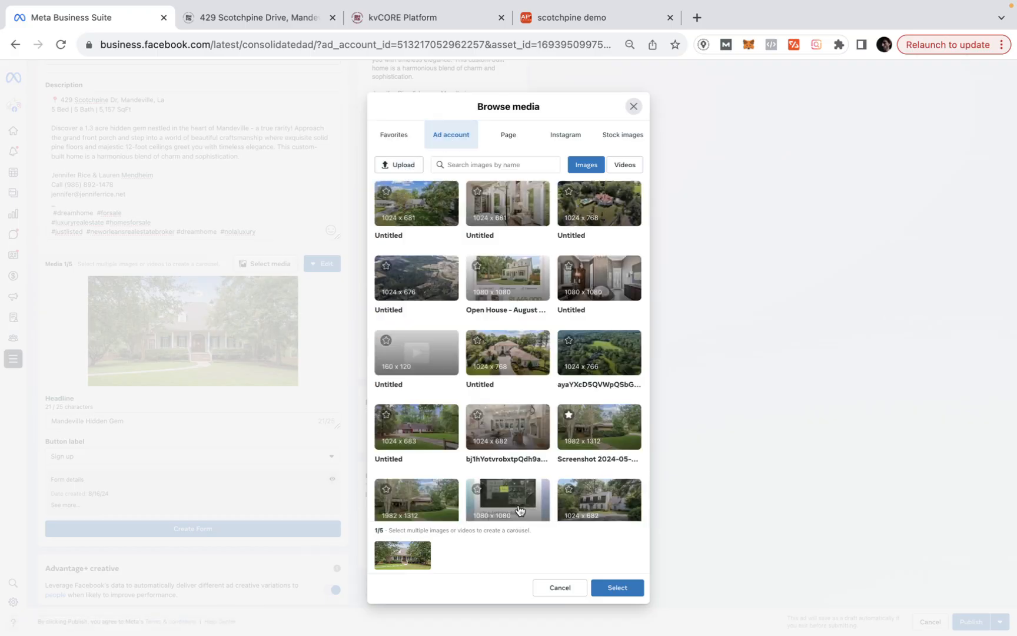
left_click(635, 106)
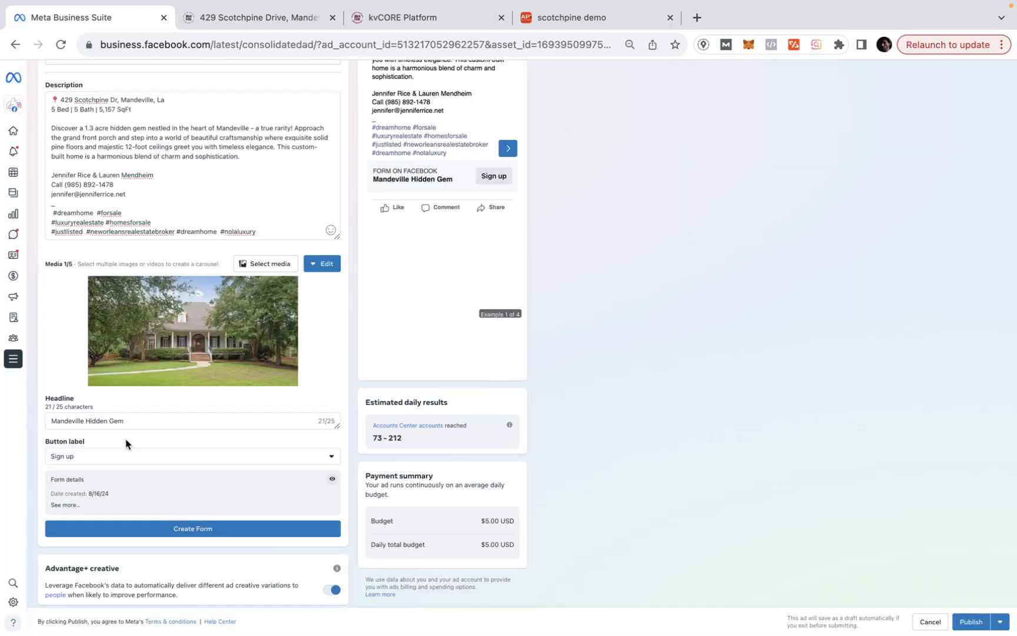
scroll(125, 381, "down", 2)
left_click(90, 414)
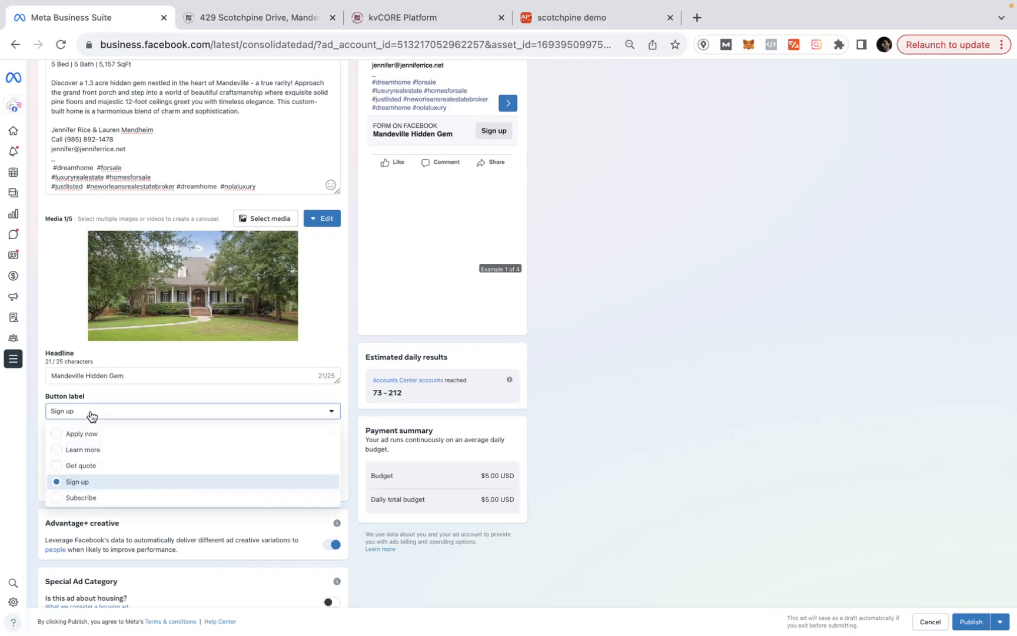
left_click(91, 450)
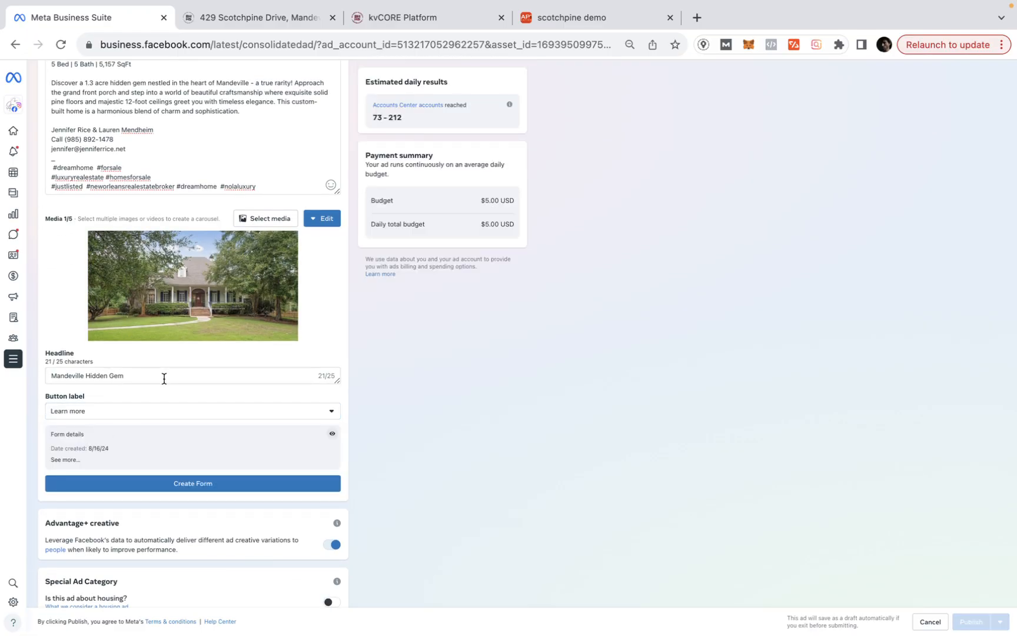
- Turn off Advantage+ creative, mark the ad as Housing, and edit the audience
scroll(164, 383, "down", 1)
scroll(164, 383, "down", 5)
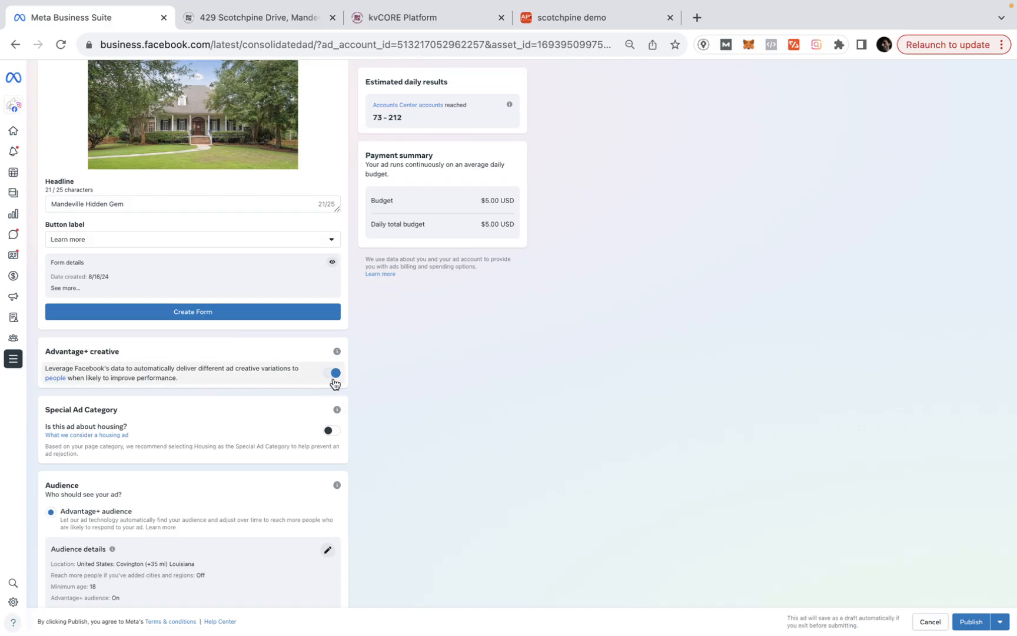
left_click(338, 373)
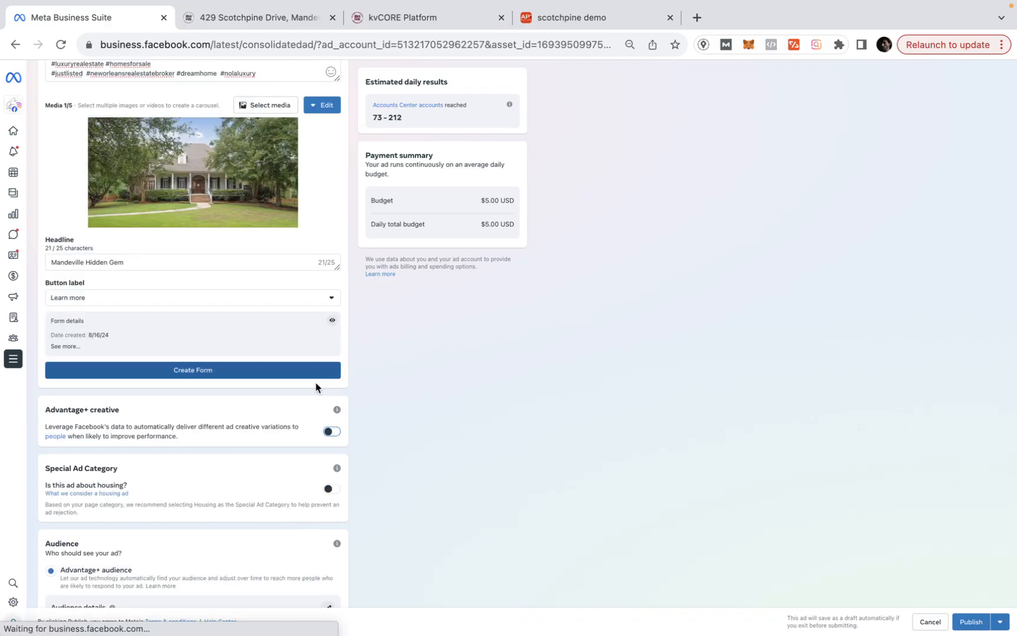
left_click(330, 490)
scroll(239, 465, "down", 6)
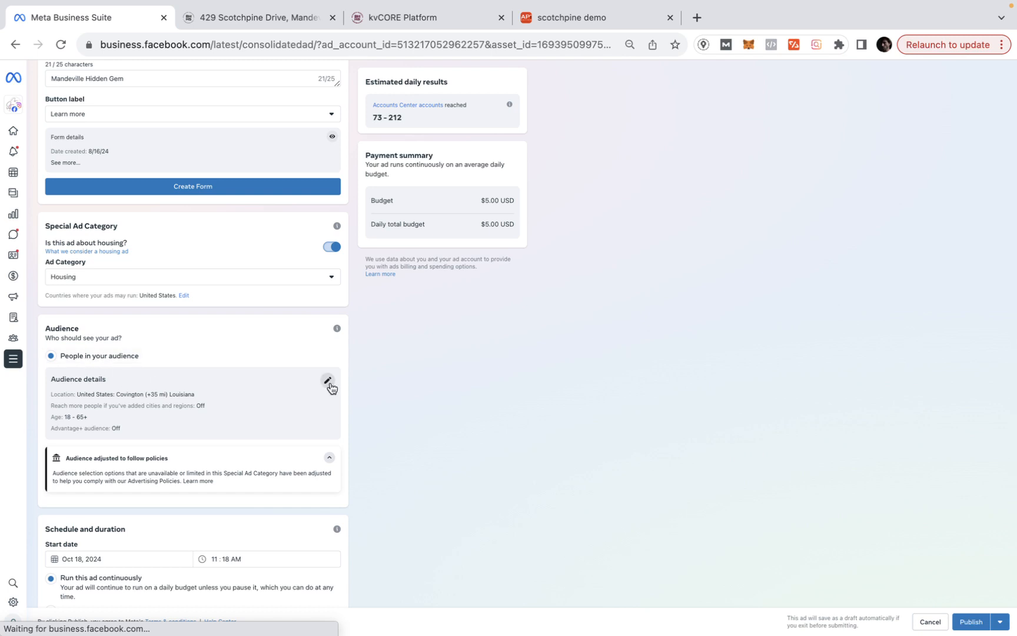
left_click(329, 381)
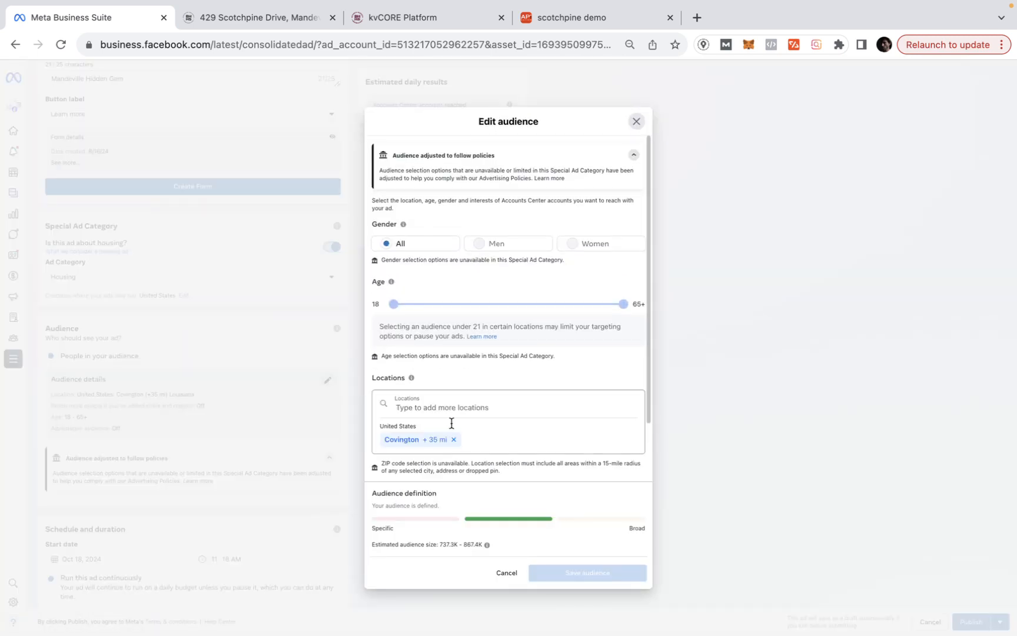
- Add New Orleans and Hammond, Louisiana as audience locations
left_click(450, 406)
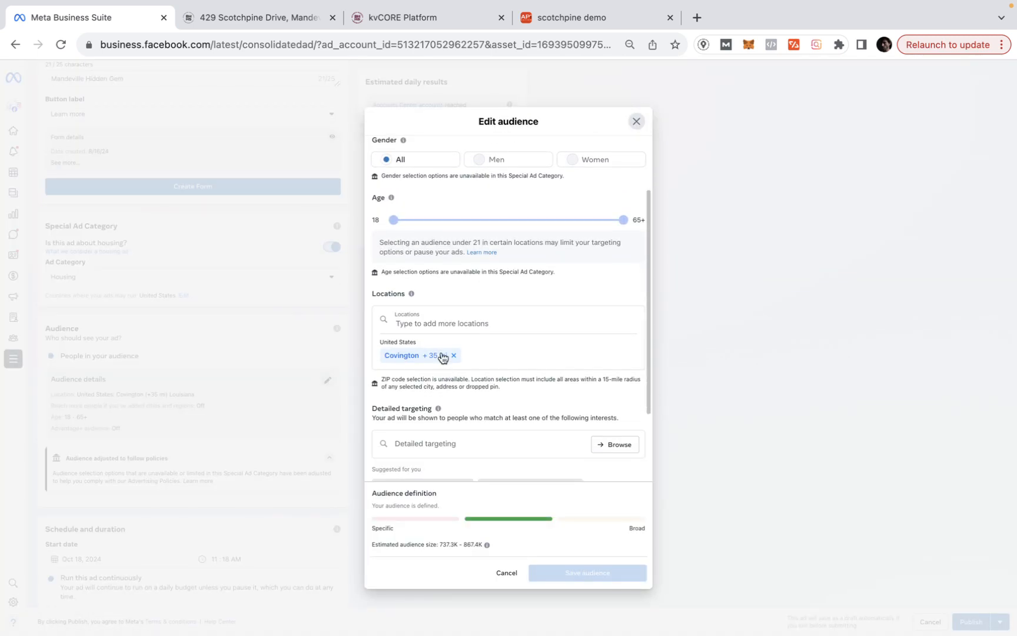
type("new orleasn")
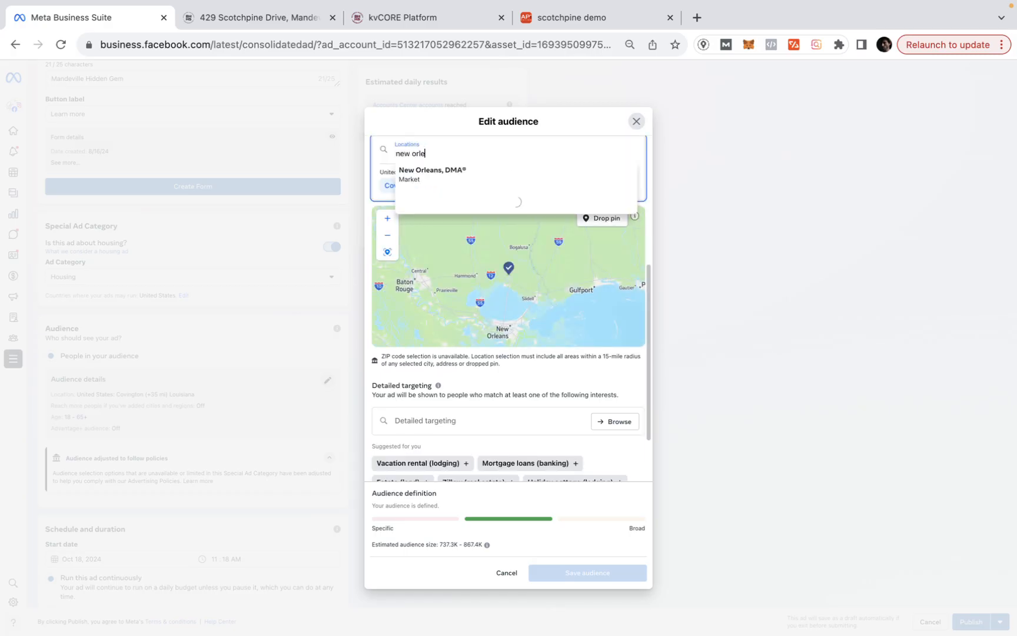
key("BackSpace")
type("ns")
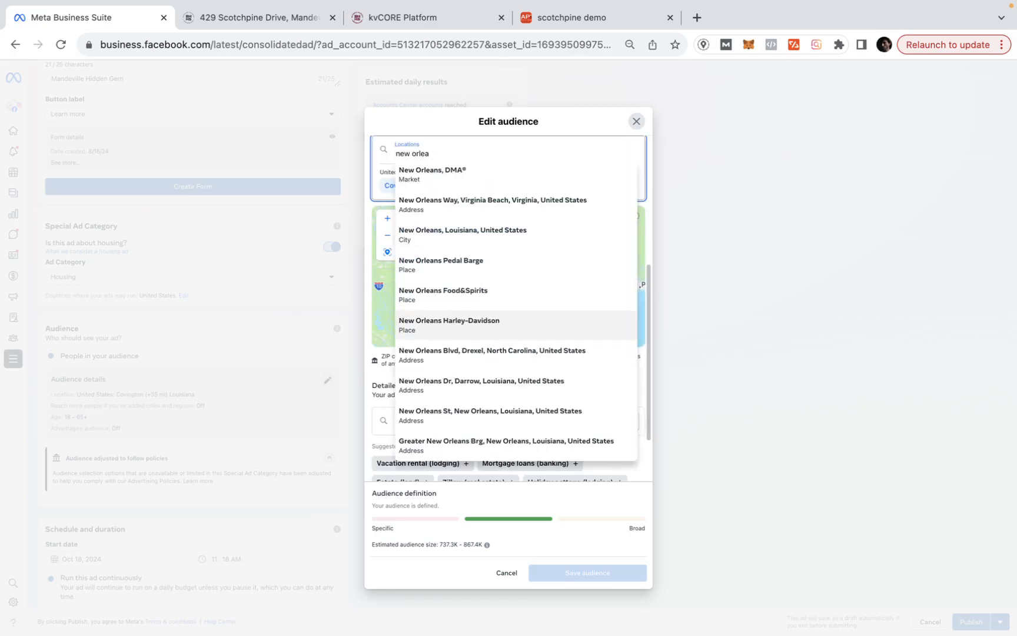
left_click(453, 236)
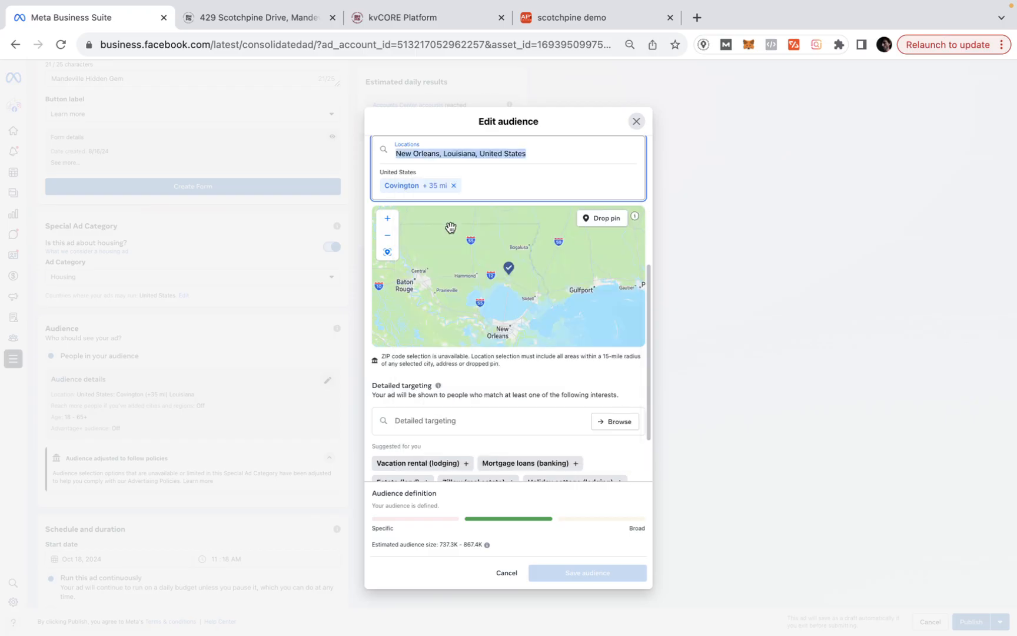
left_click(572, 150)
type("hammond")
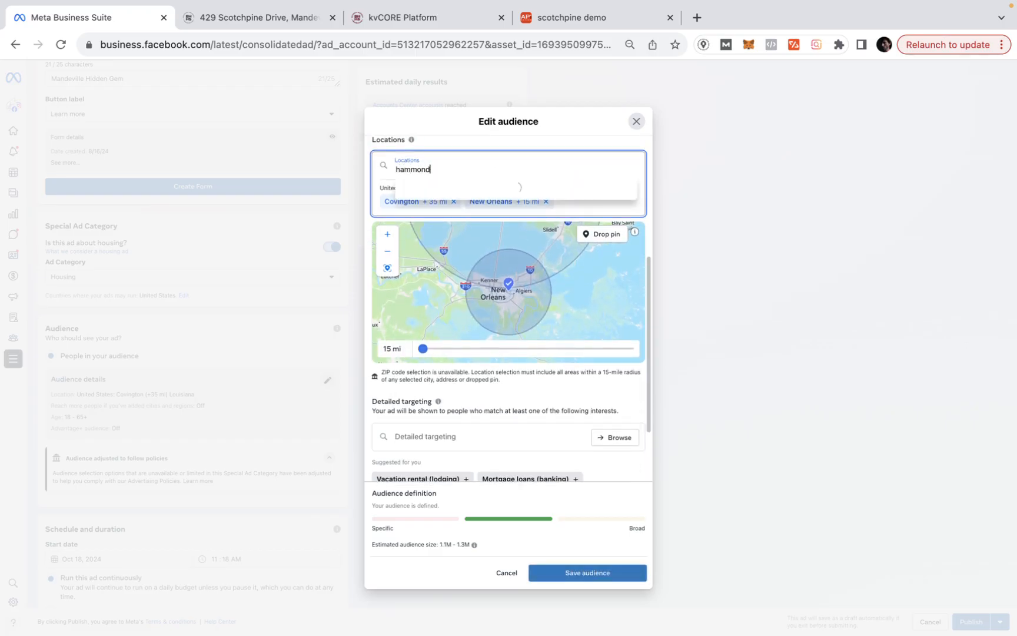
left_click(483, 187)
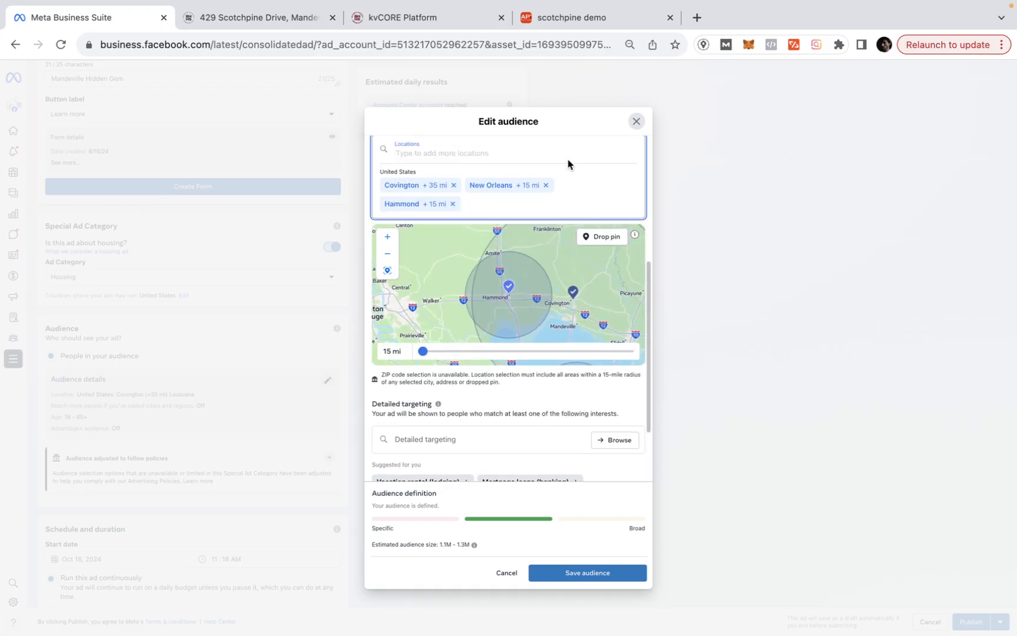
- Add Baton Rouge and Lafayette, Louisiana as audience locations
type("batin")
key("BackSpace")
key("BackSpace")
key("BackSpace")
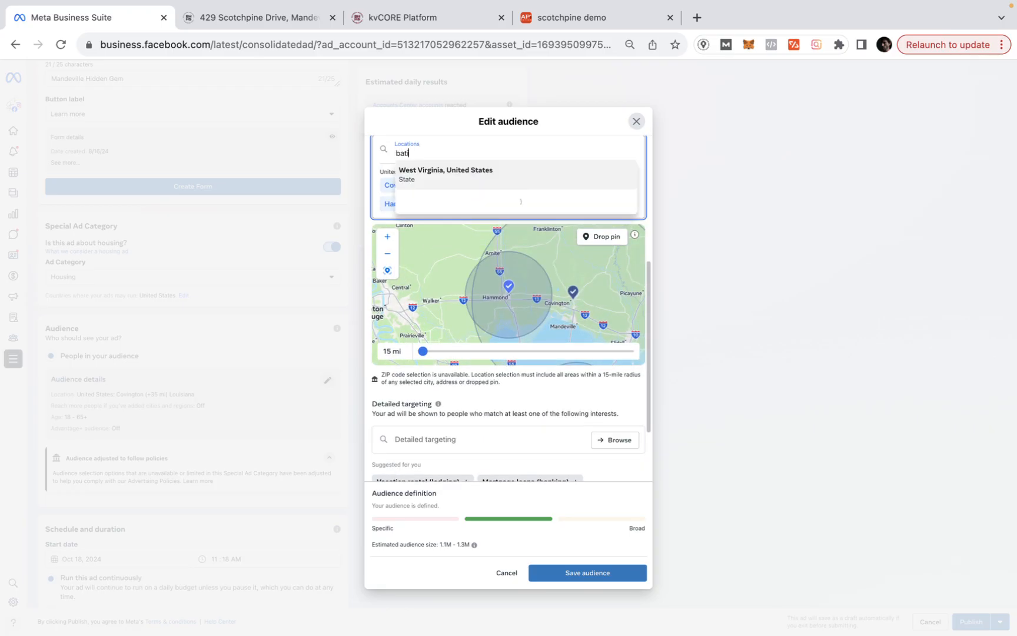
type("or rouge")
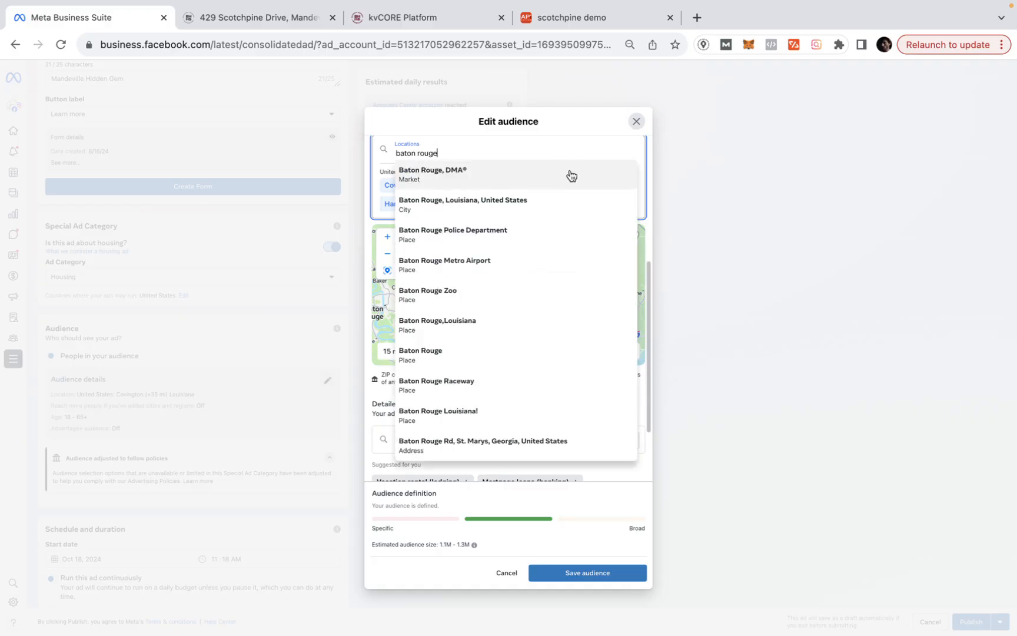
left_click(542, 200)
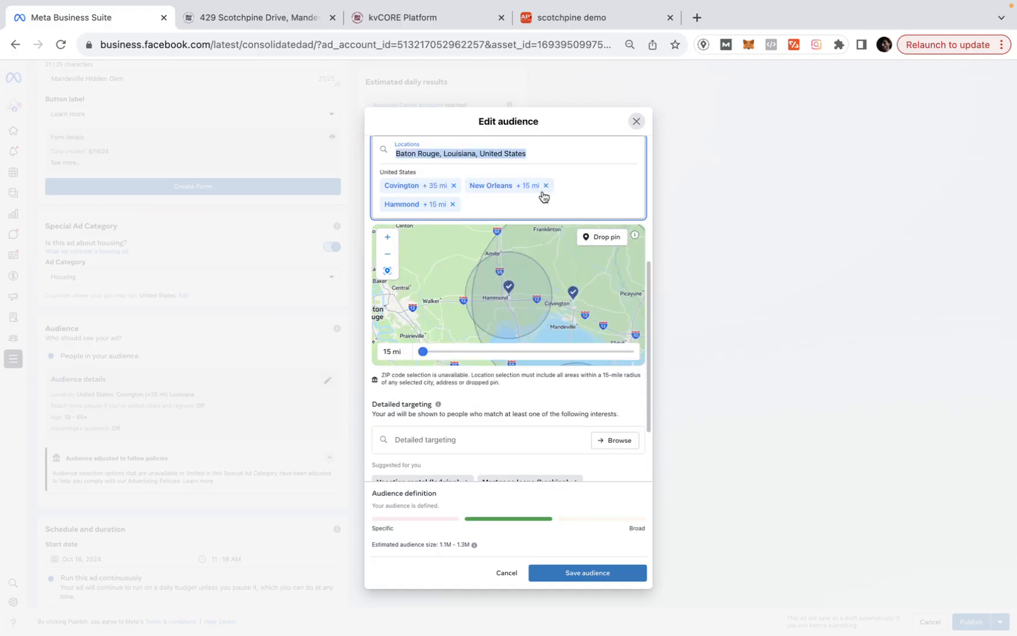
left_click(559, 172)
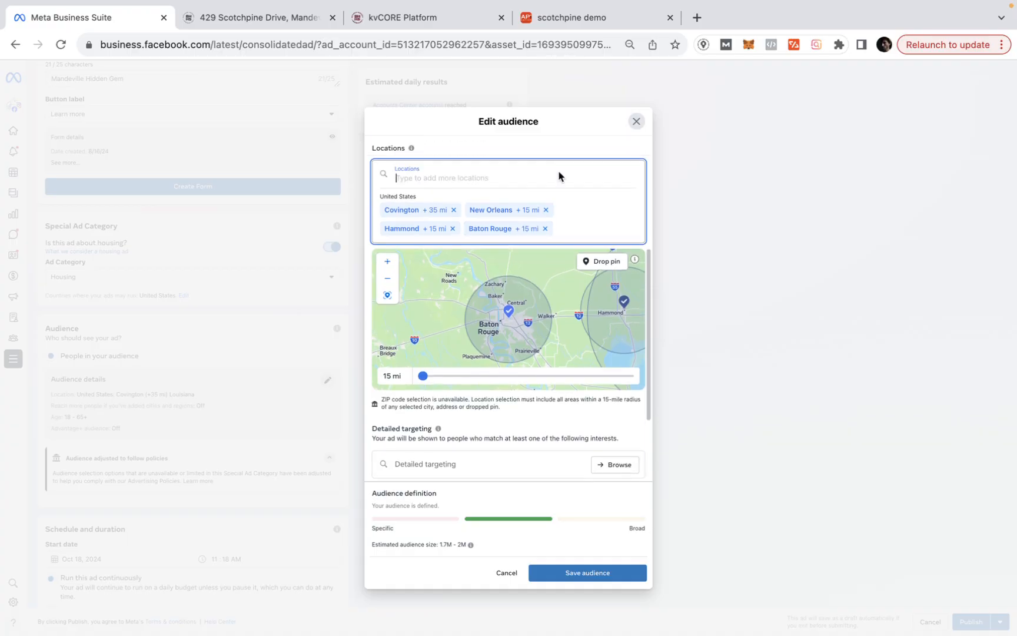
type("lafayette")
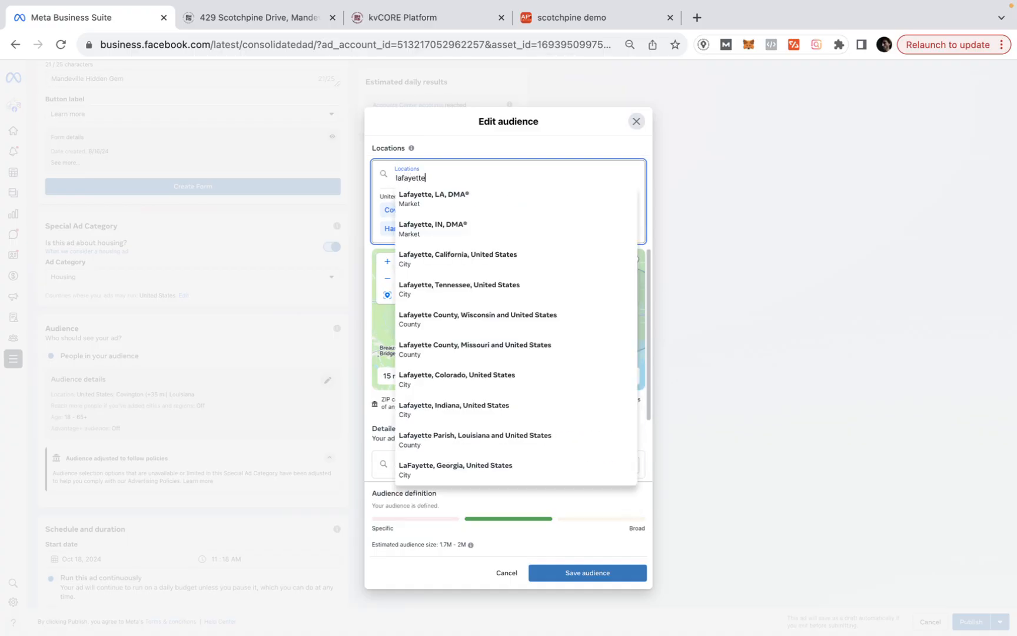
type(", louis")
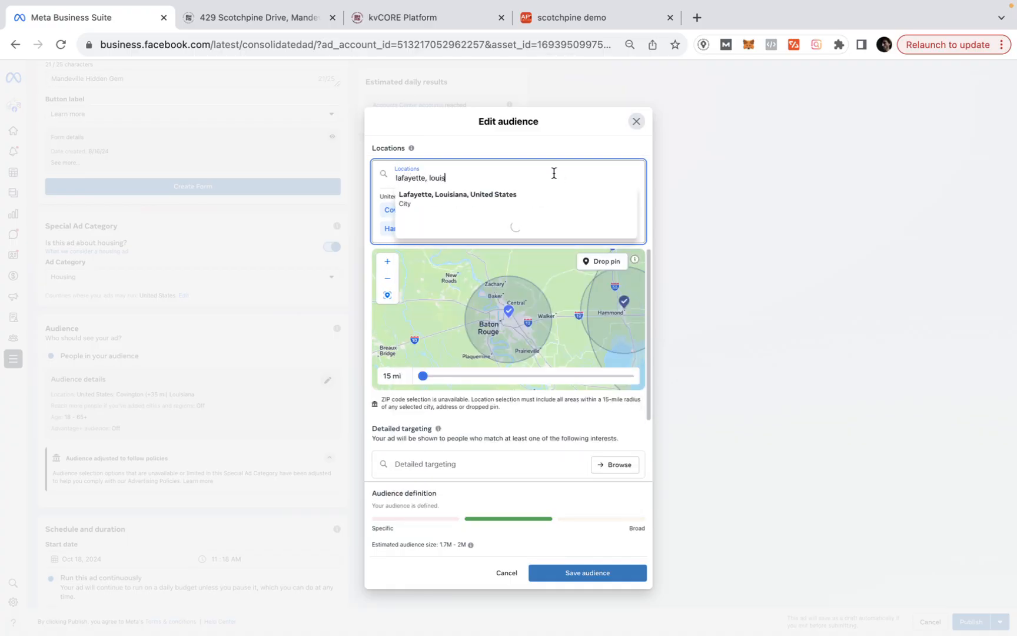
left_click(499, 200)
scroll(459, 412, "down", 4)
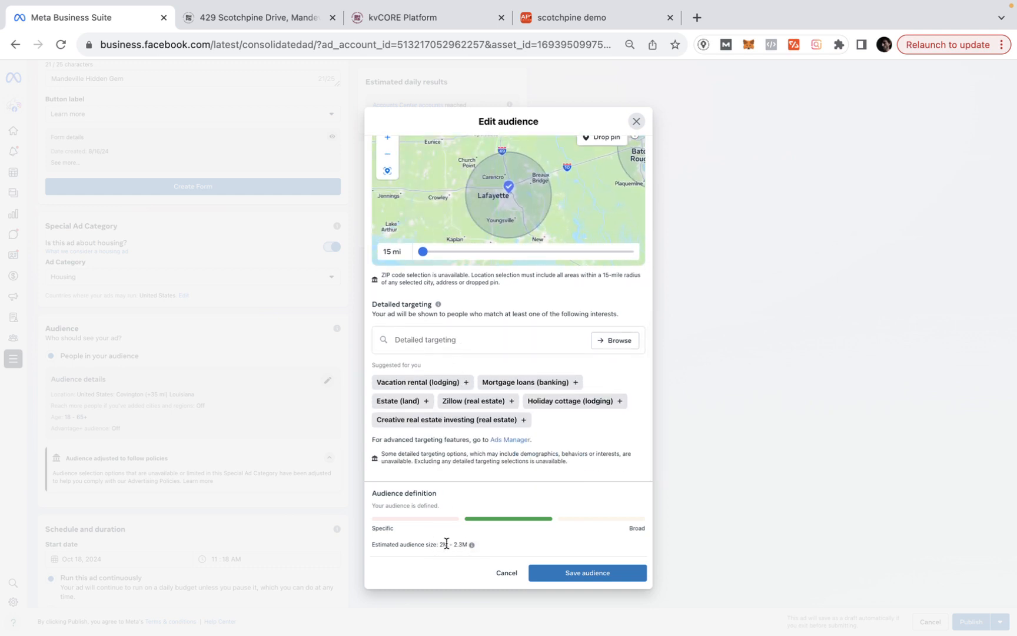
- Add the House (real estate) interest under Detailed targeting and save the audience
left_click(431, 339)
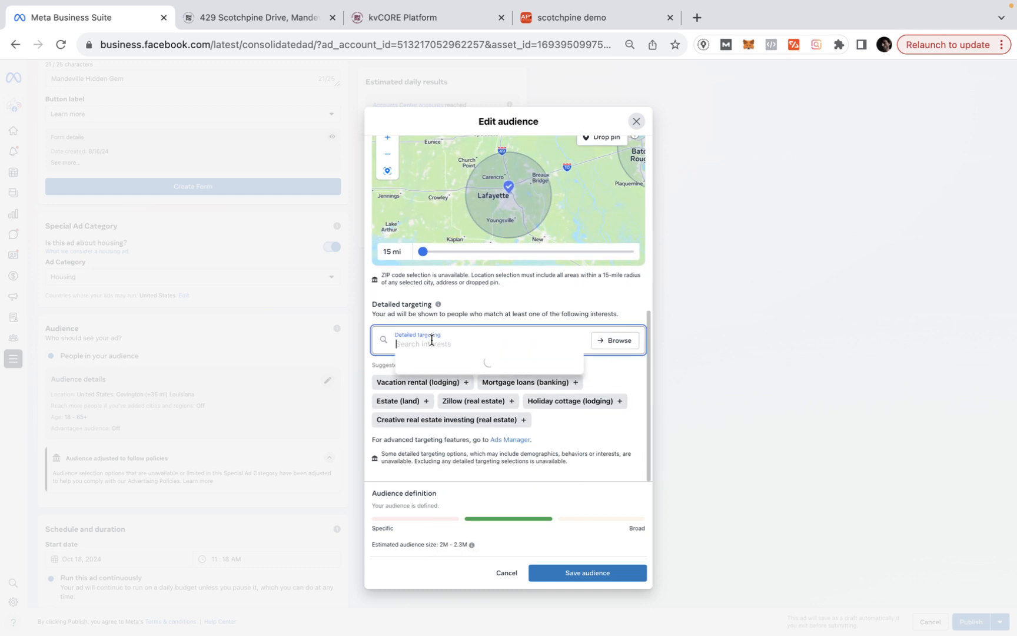
type("house")
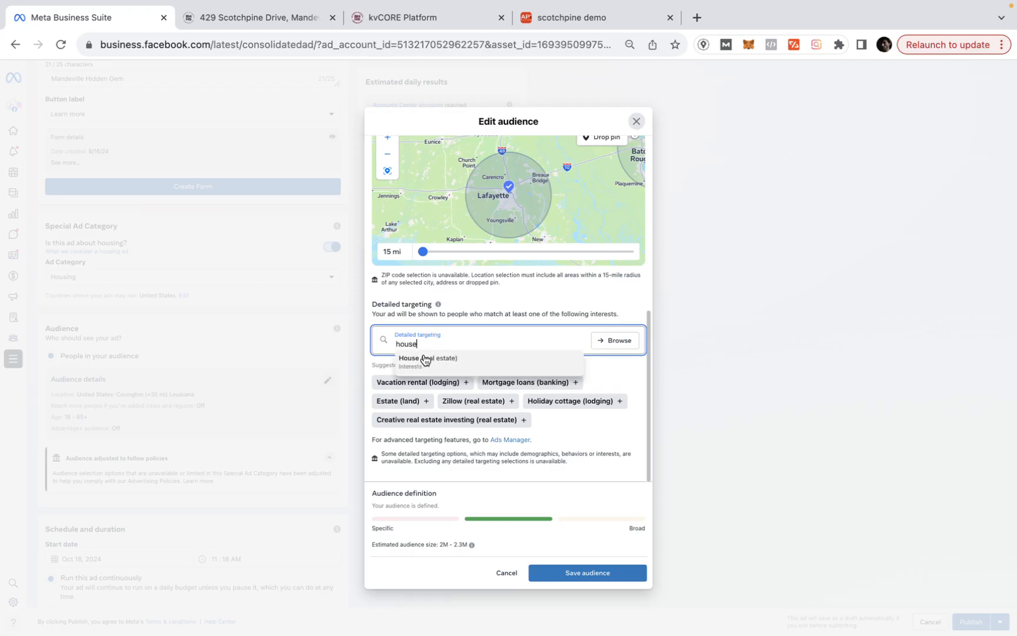
left_click(423, 355)
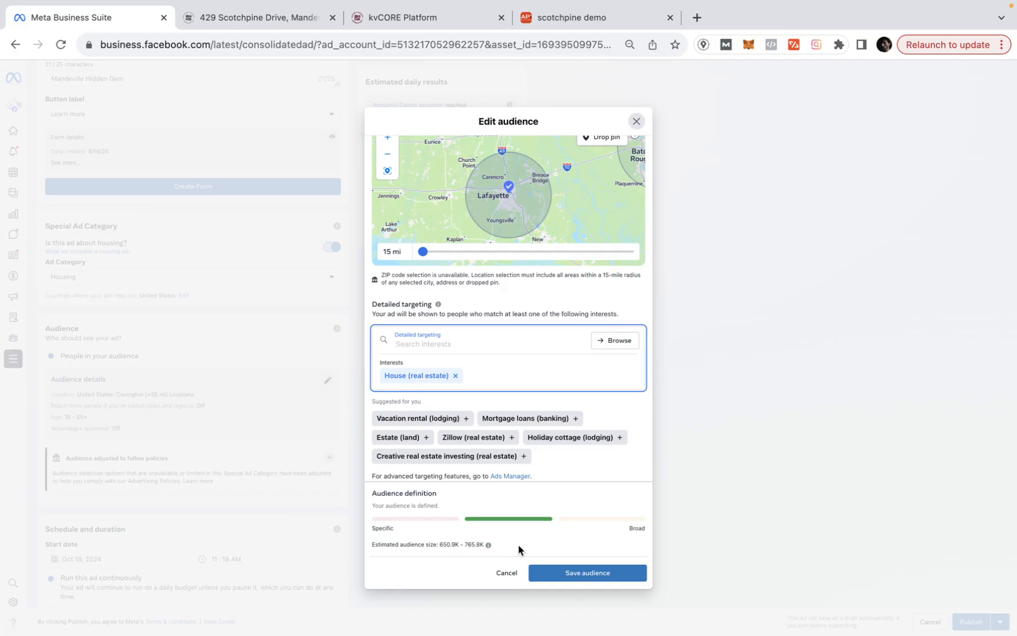
left_click(573, 577)
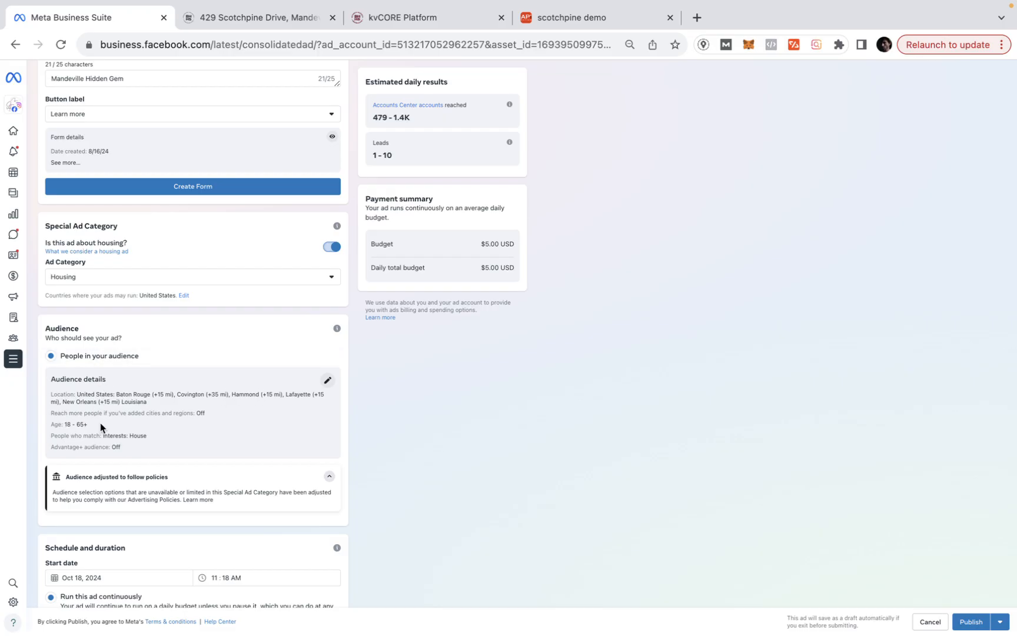
left_click_drag(94, 426, 138, 421)
- Reopen the audience, search 'moving' without adding it, and confirm with House (real estate) as the only interest
left_click(328, 380)
scroll(489, 329, "down", 5)
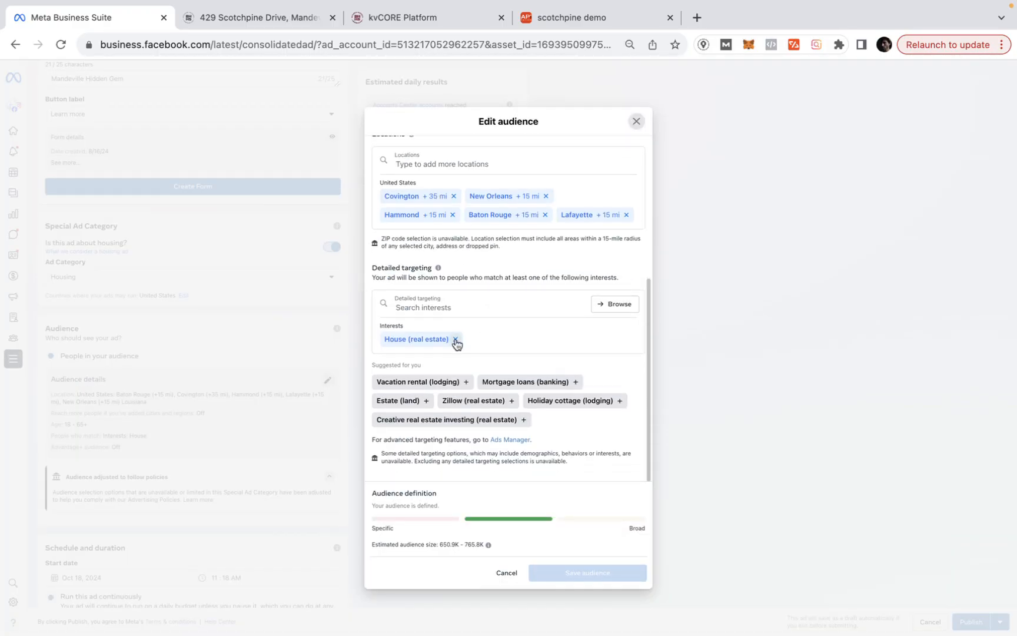
left_click(446, 307)
type("movin")
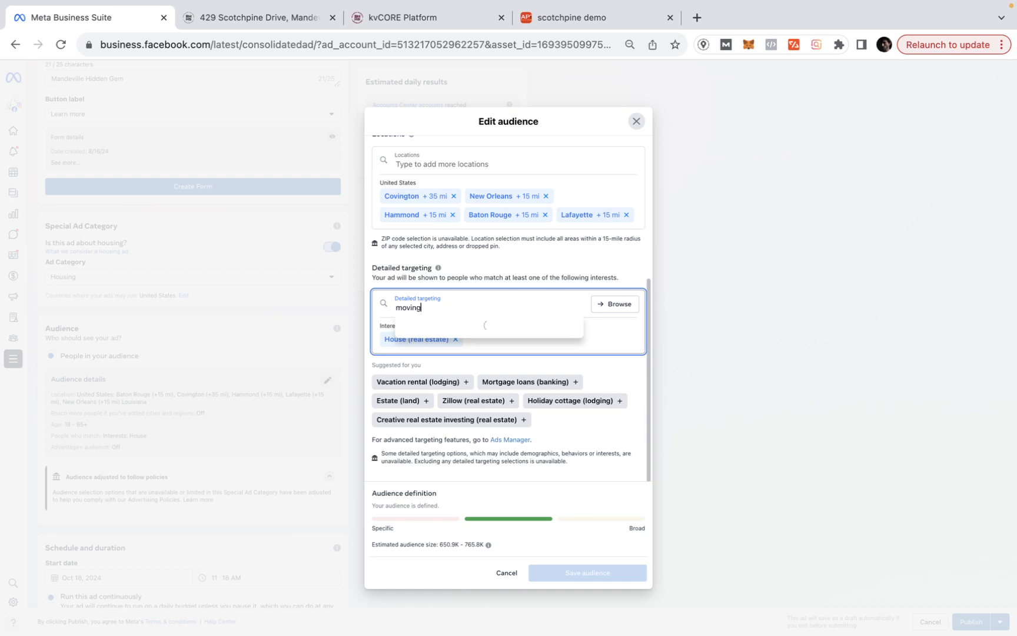
type("g")
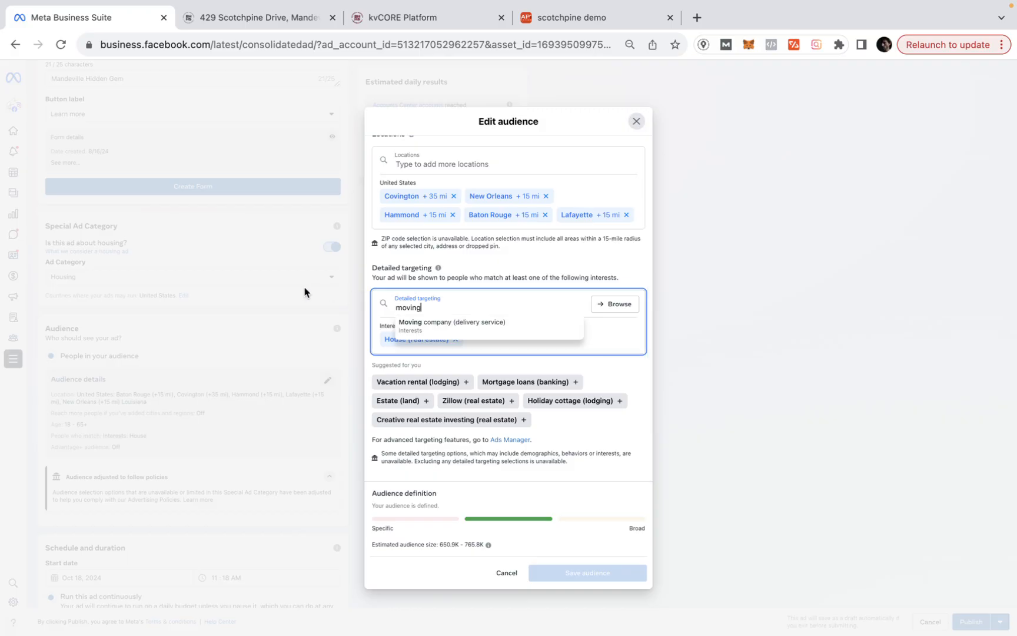
left_click(358, 307)
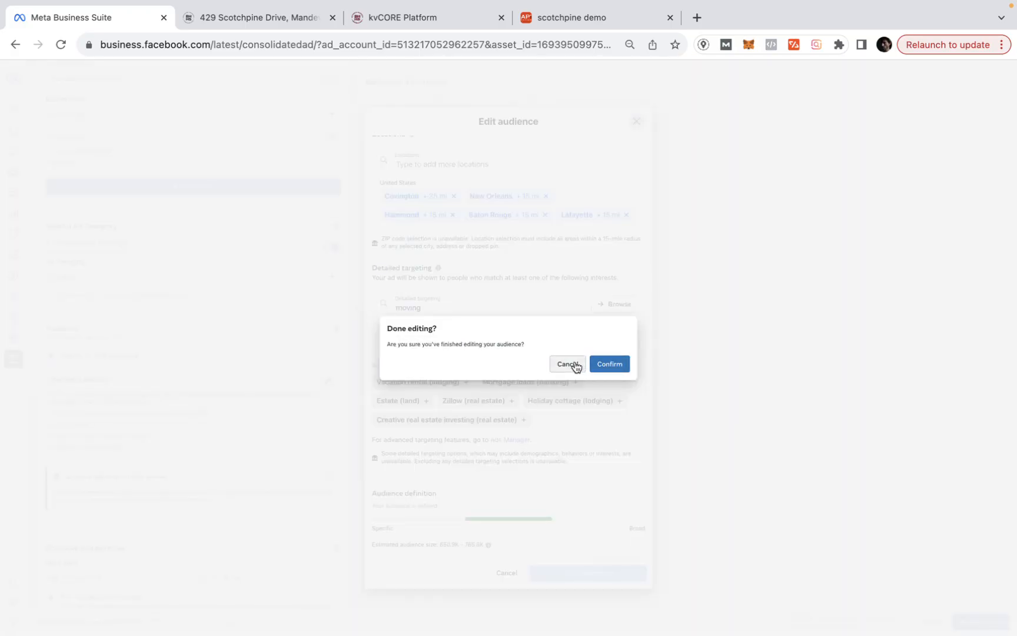
left_click(603, 367)
scroll(170, 429, "down", 5)
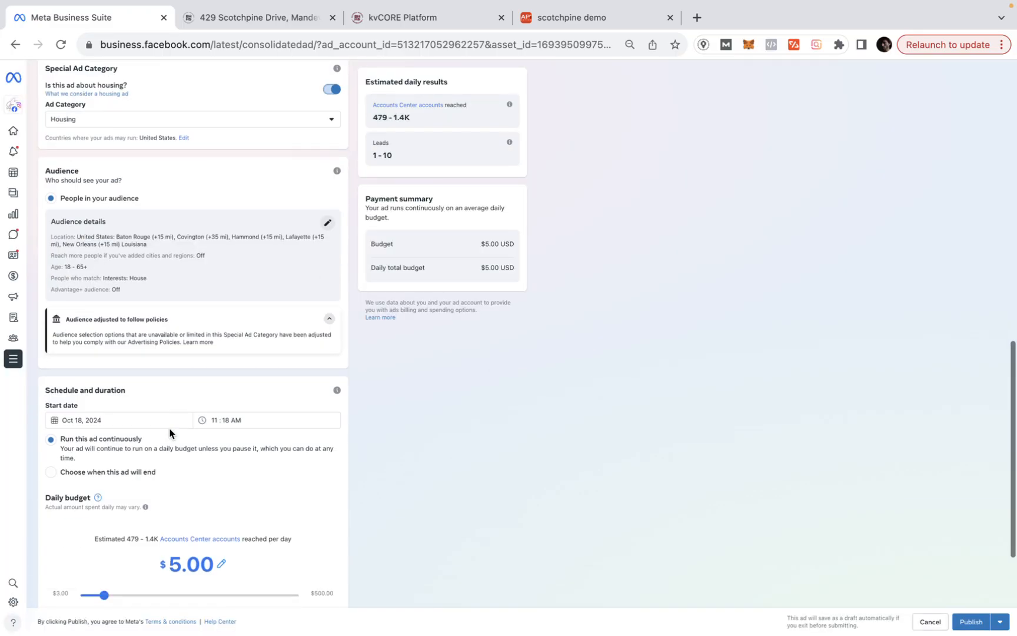
- Set the ad's start time to 01:18 PM
mouse_move(342, 5)
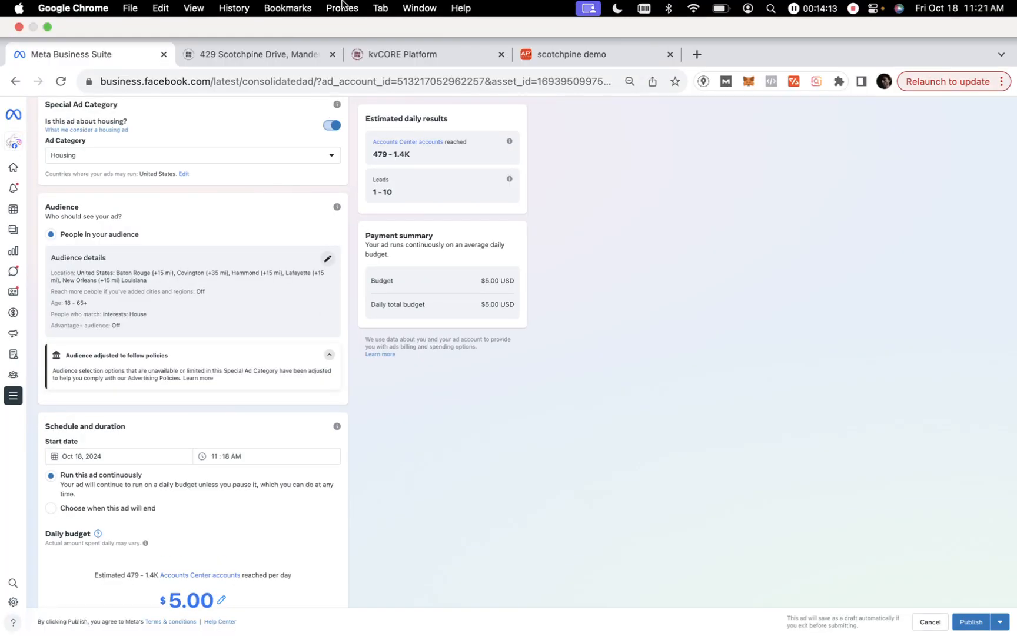
left_click(241, 415)
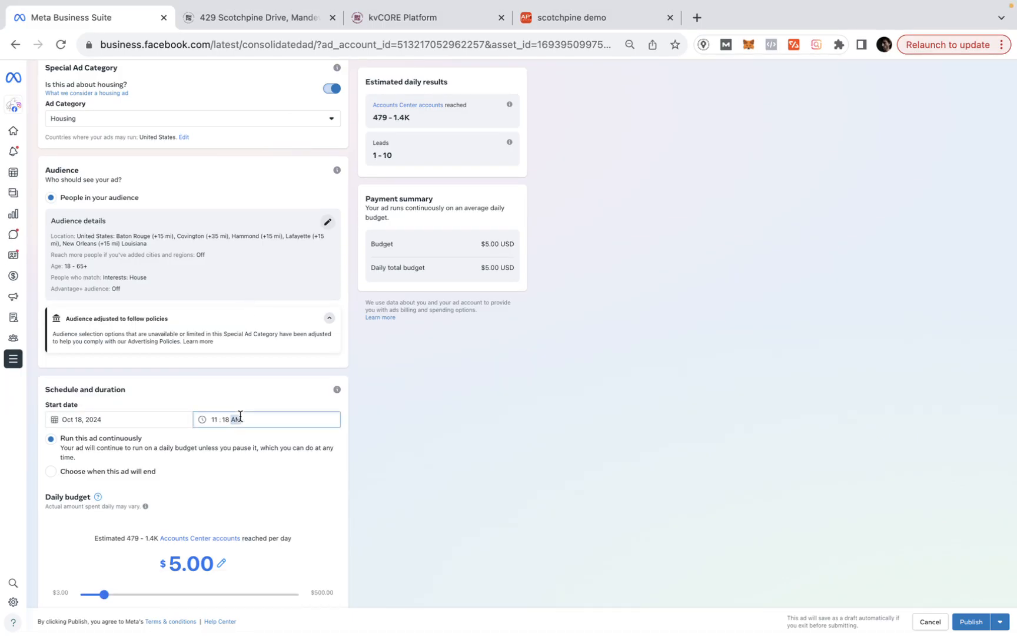
key("p")
left_click(212, 419)
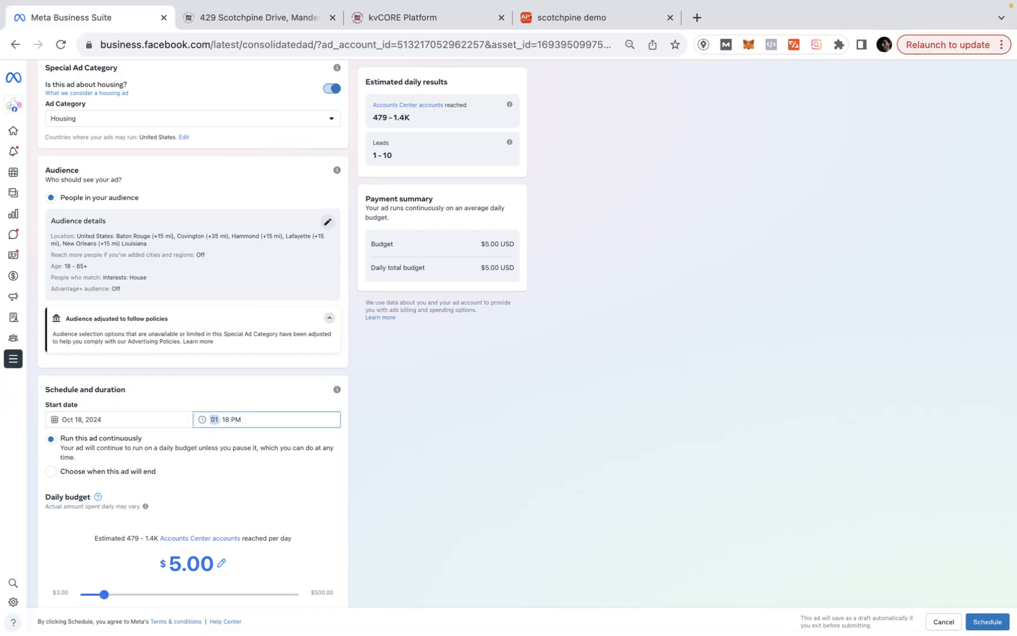
- Give the ad a set end date so it runs for 4 days
left_click(79, 471)
scroll(188, 473, "down", 1)
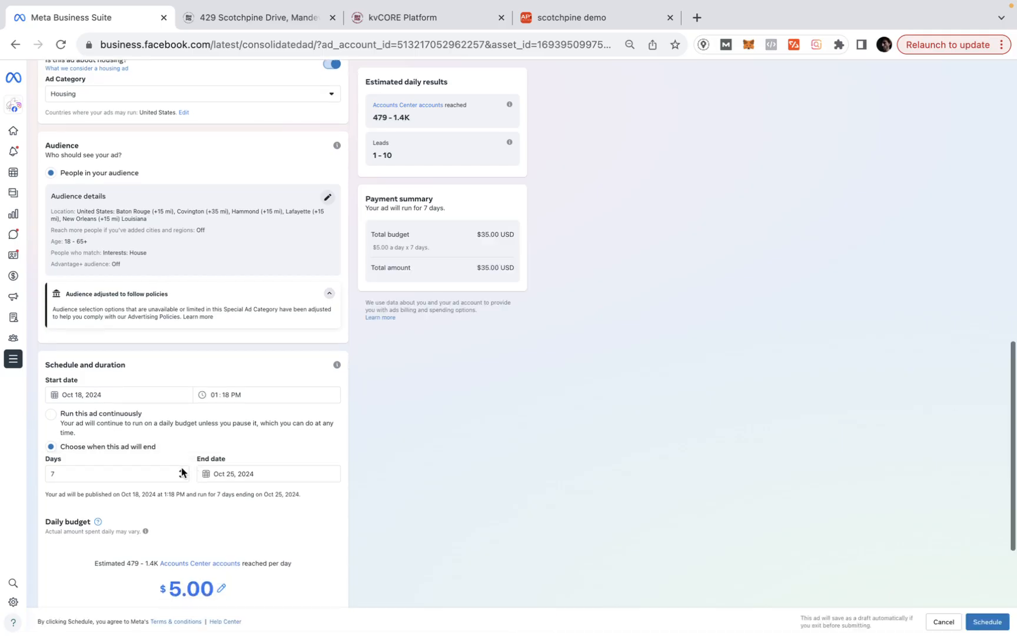
double_click(88, 473)
type("4")
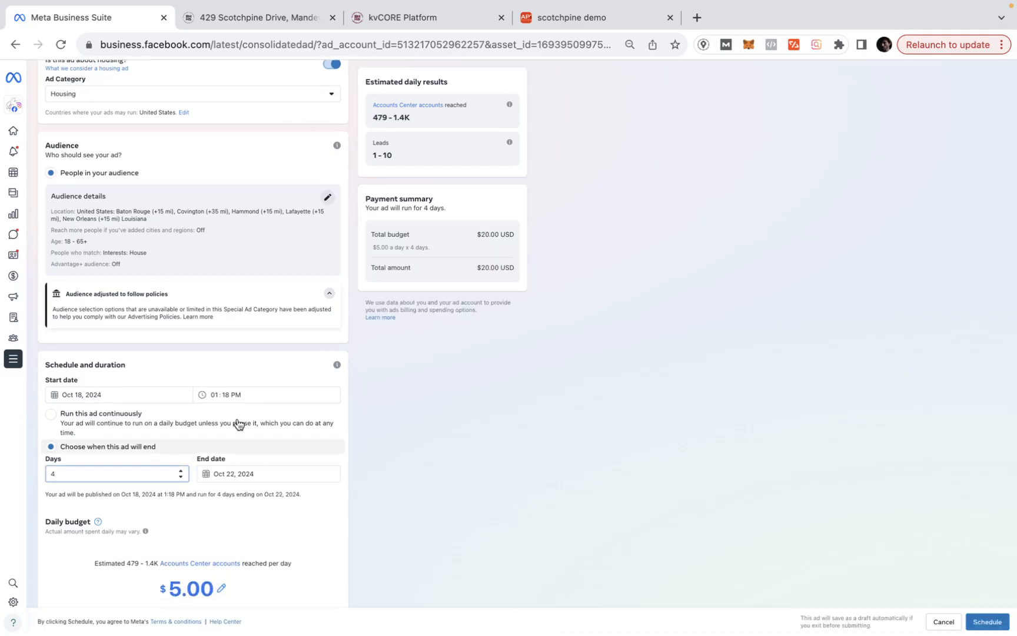
scroll(202, 483, "down", 2)
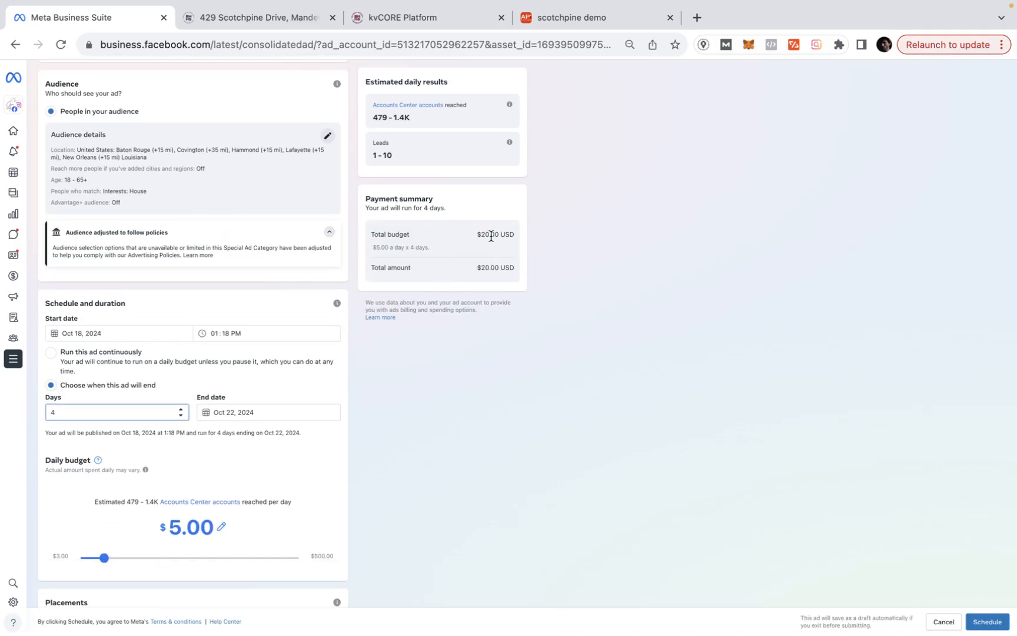
scroll(218, 431, "down", 5)
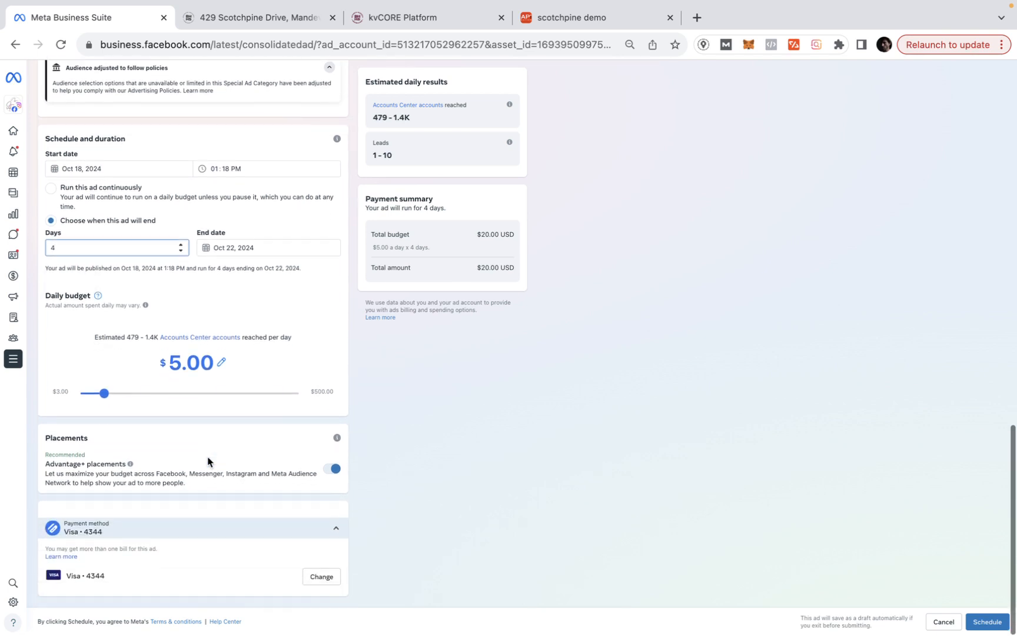
- Turn off Advantage+ placements and uncheck Messenger so the ad runs only on Facebook and Instagram
left_click(332, 469)
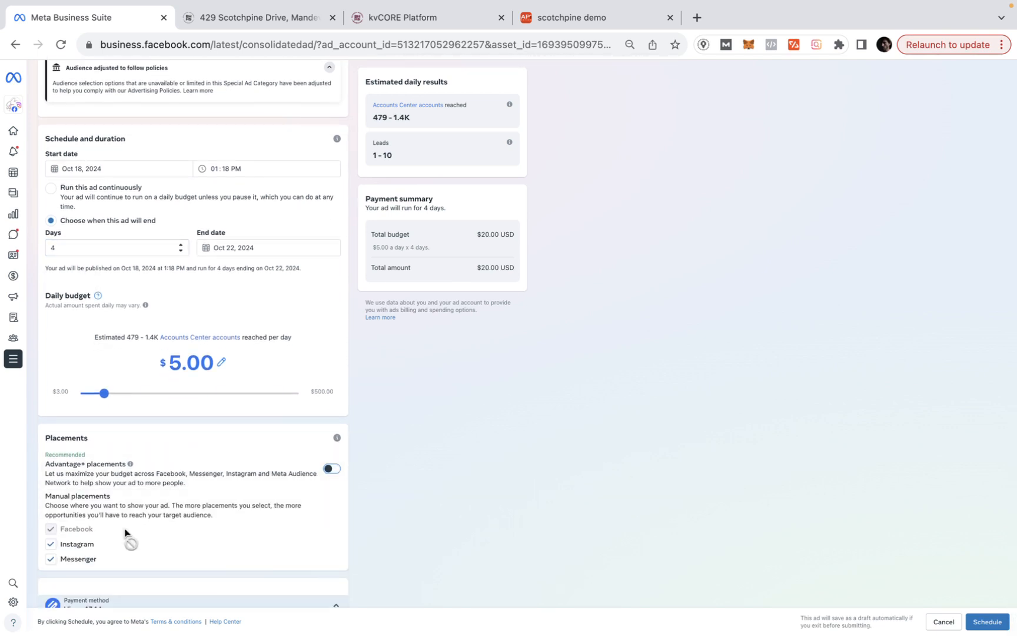
left_click(85, 559)
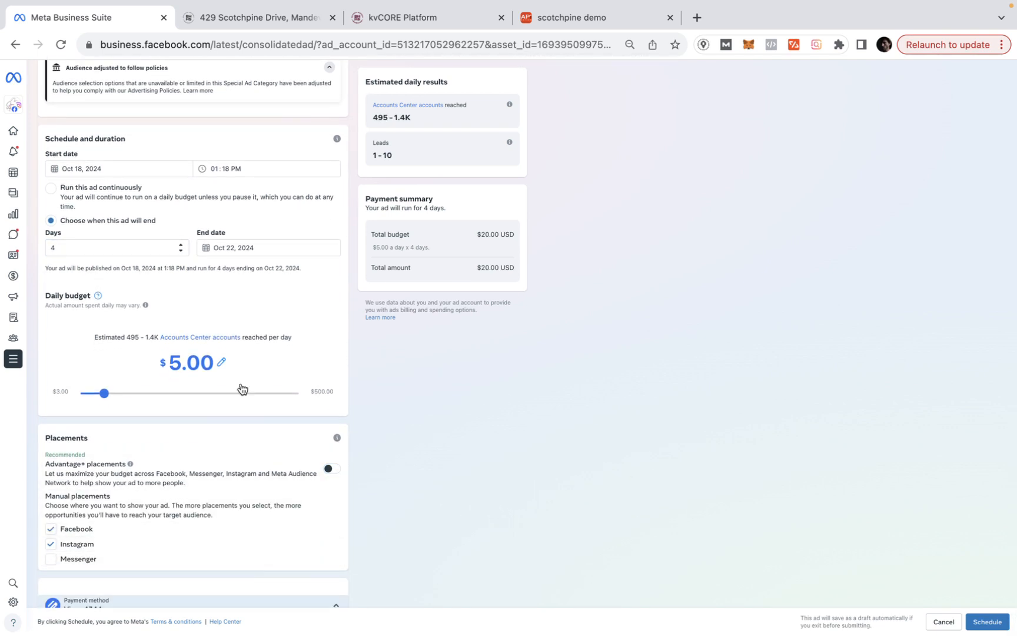
scroll(241, 389, "down", 2)
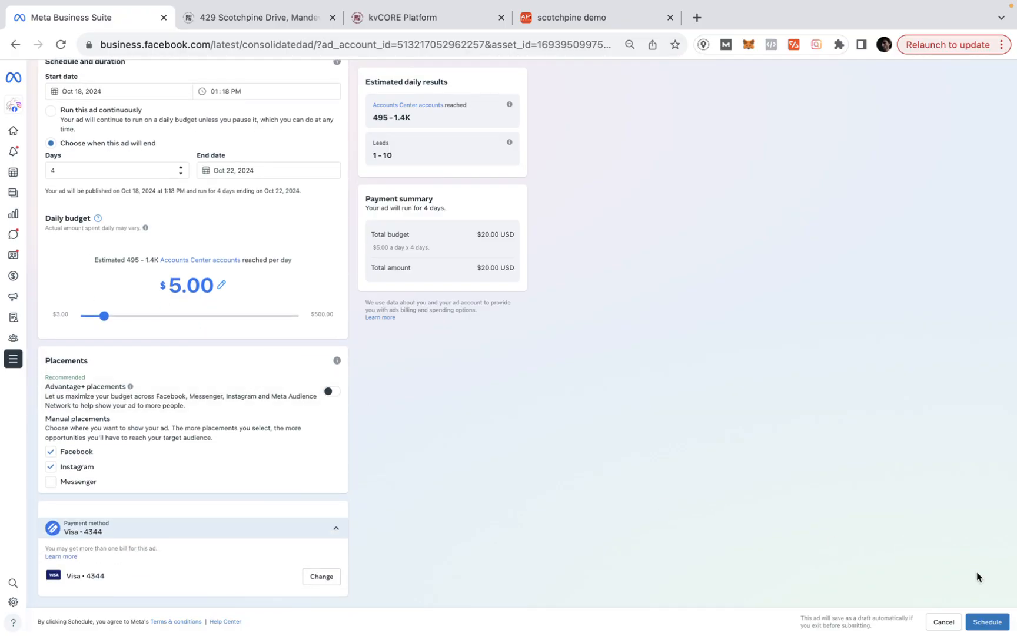
scroll(620, 462, "up", 10)
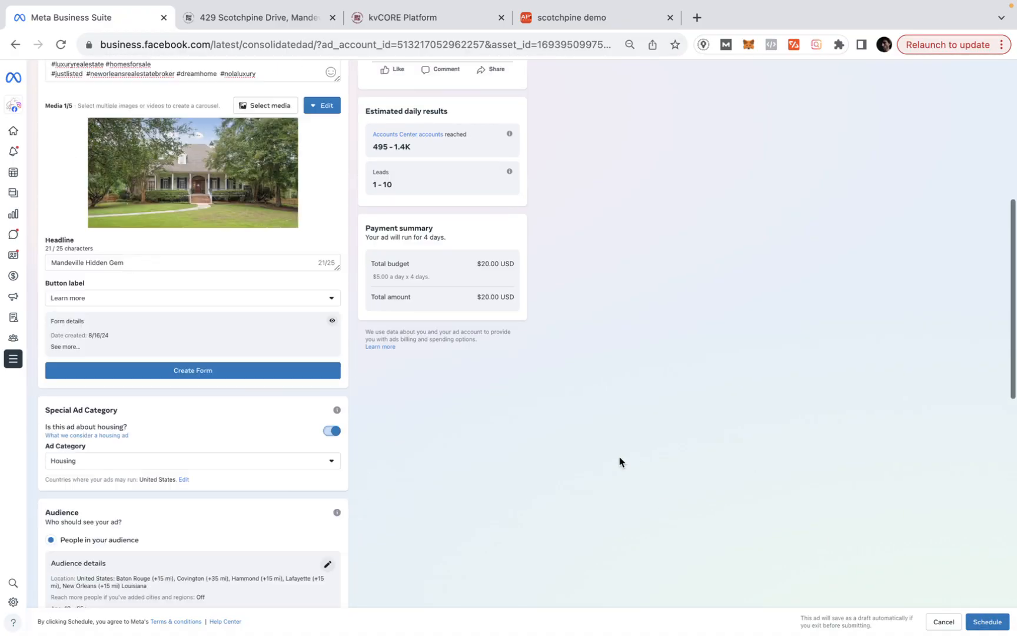
scroll(620, 462, "up", 6)
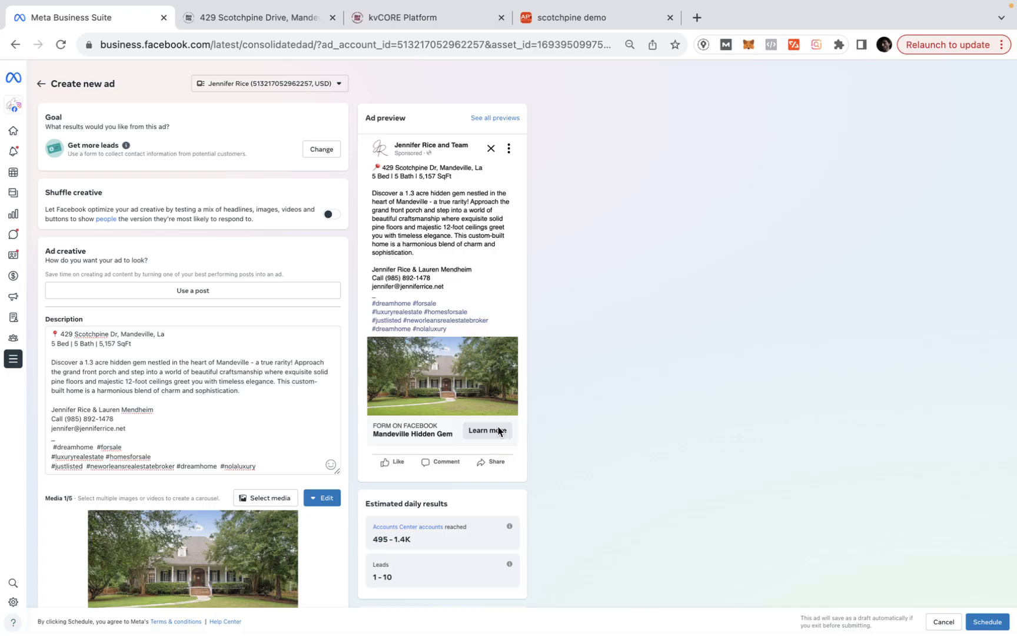
left_click(583, 16)
- In kvCORE, close the API Nation window and filter the dashboard activity feed to the listing agent
left_click(415, 18)
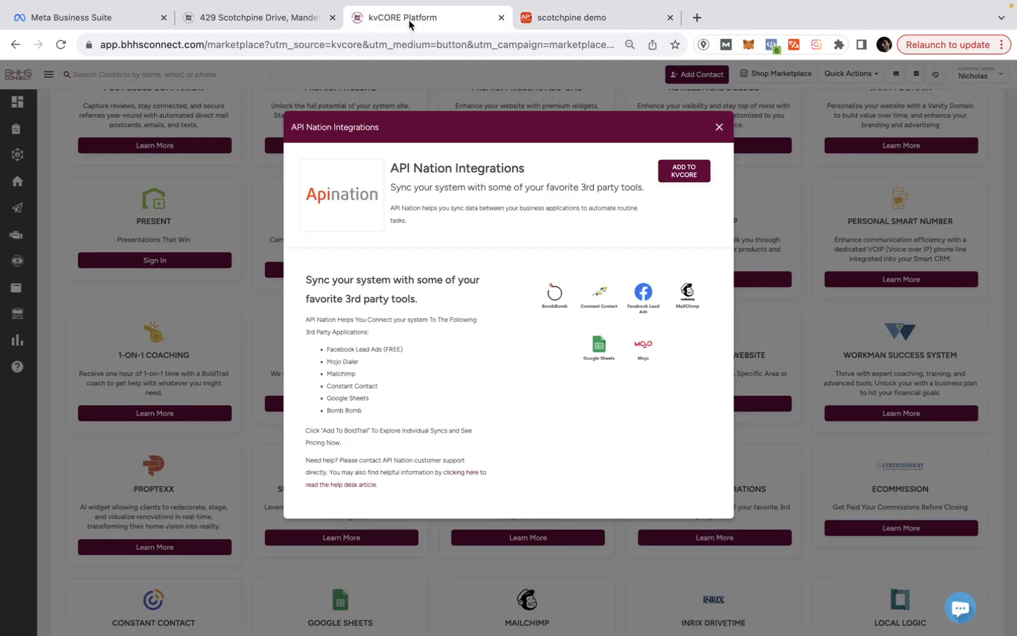
left_click(24, 104)
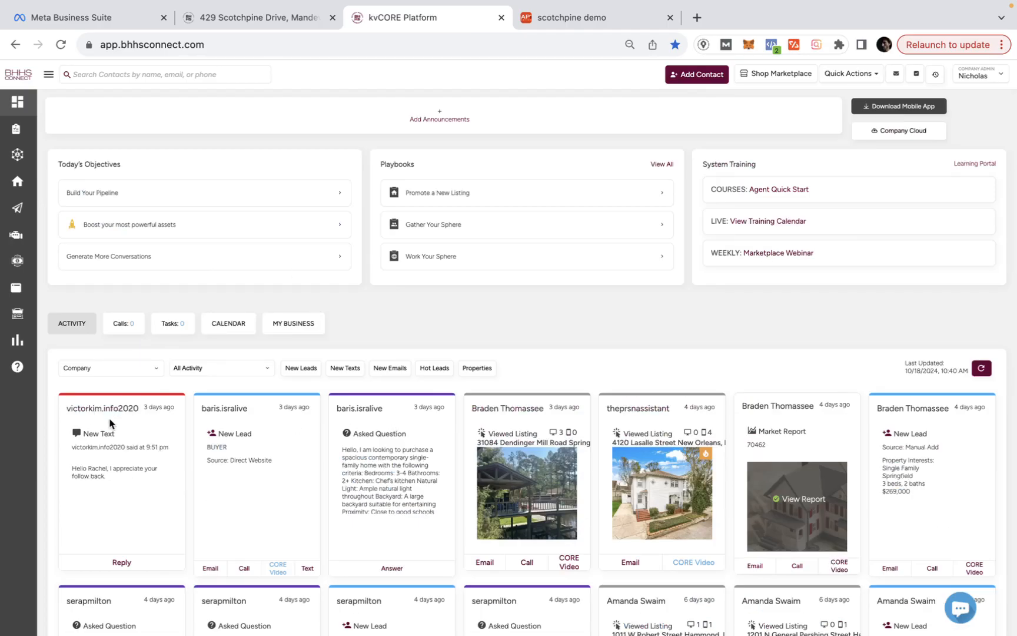
left_click(137, 368)
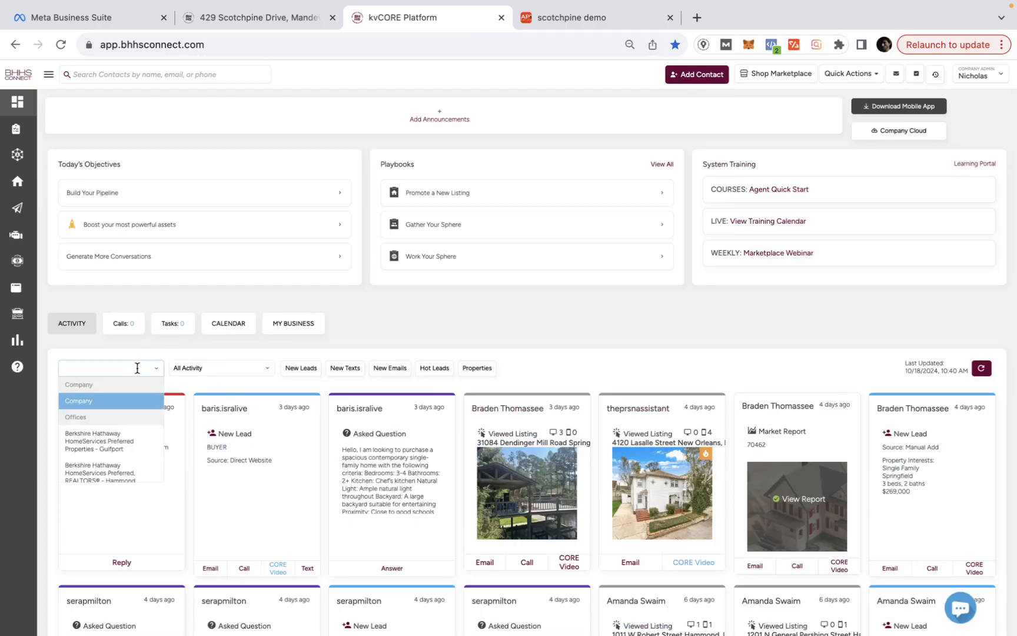
type("west")
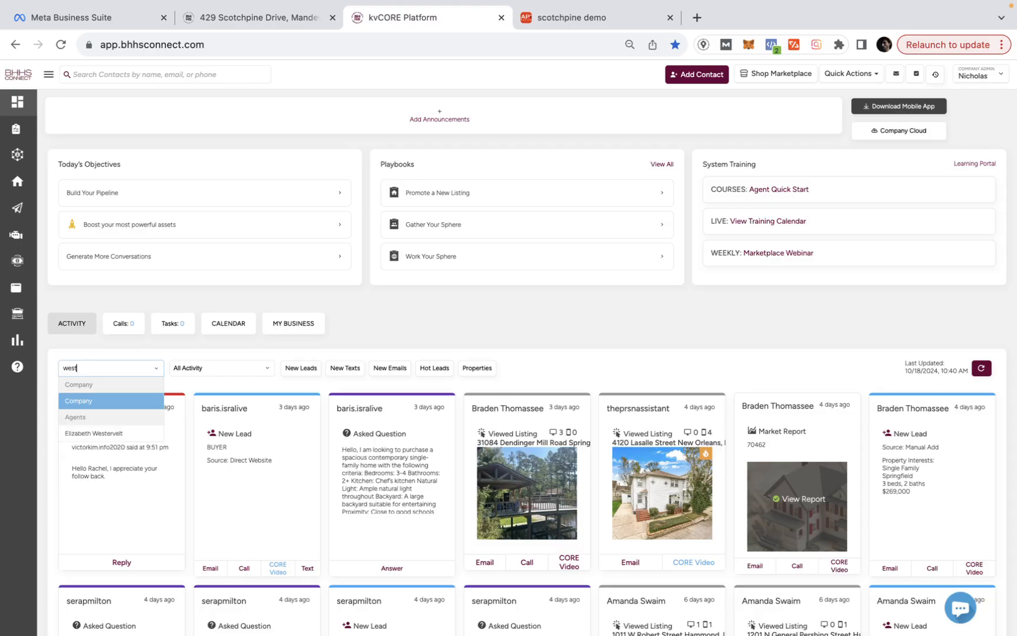
left_click(126, 432)
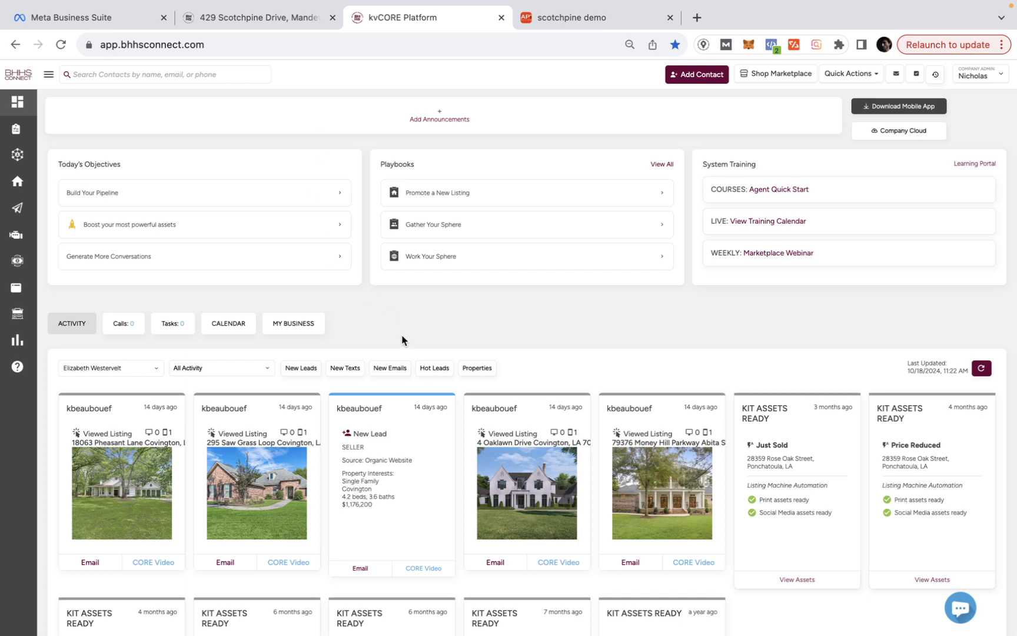
mouse_move(460, 2)
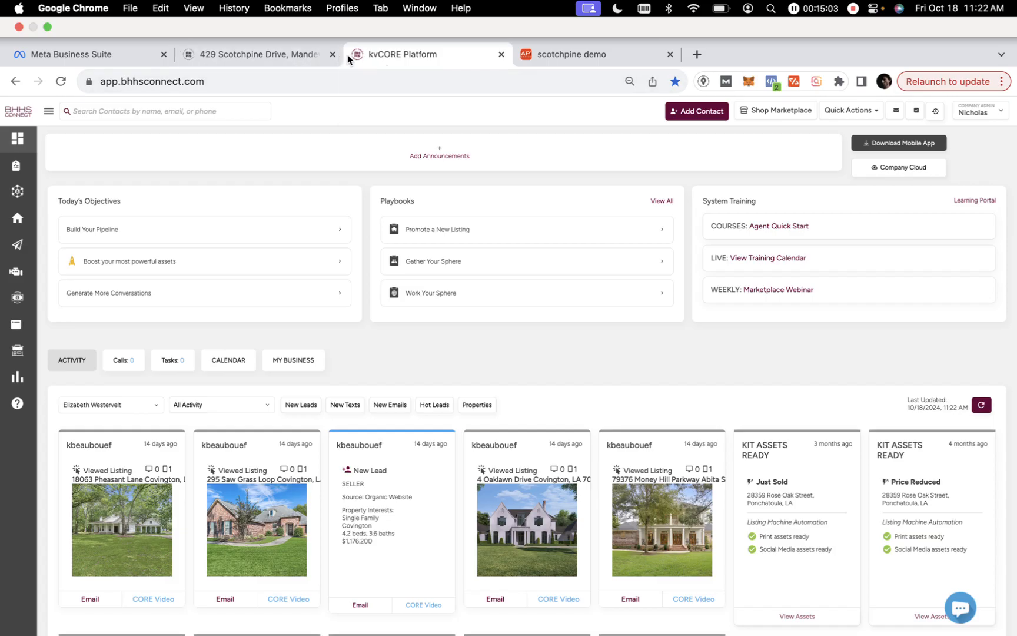
left_click(238, 60)
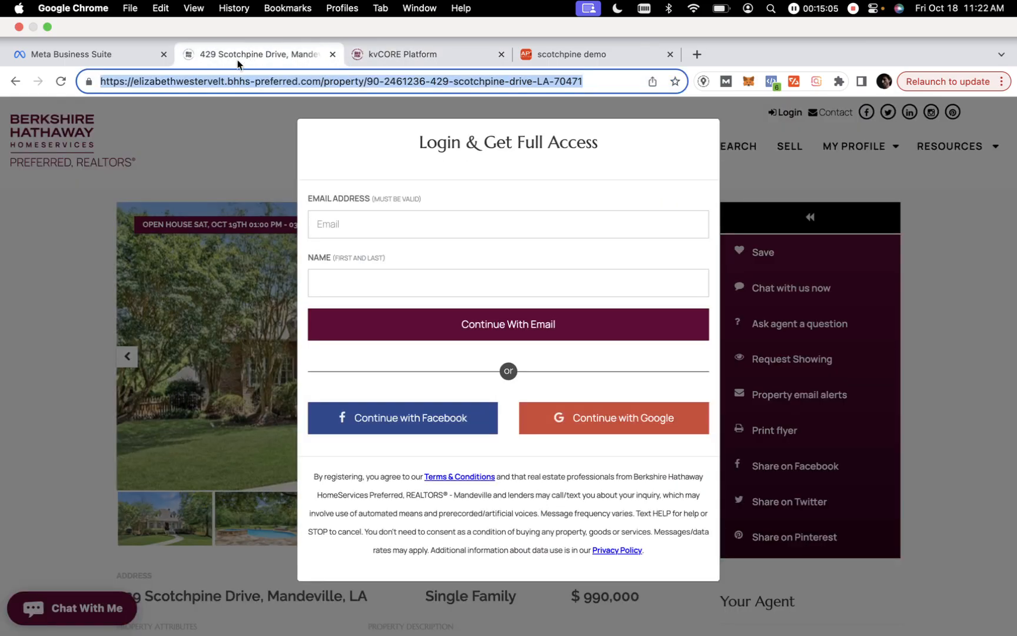
left_click(161, 60)
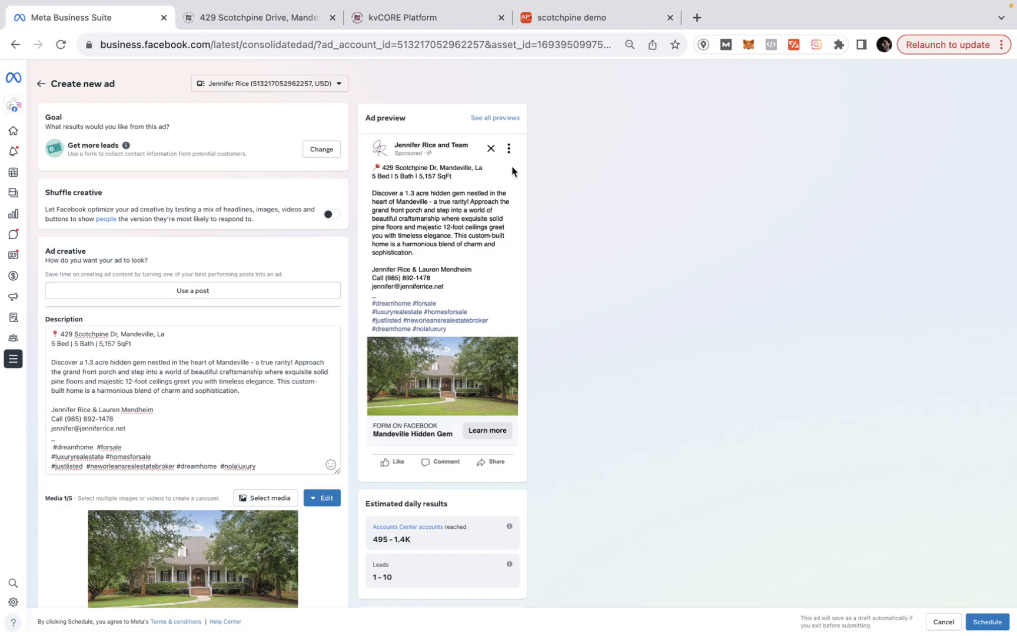